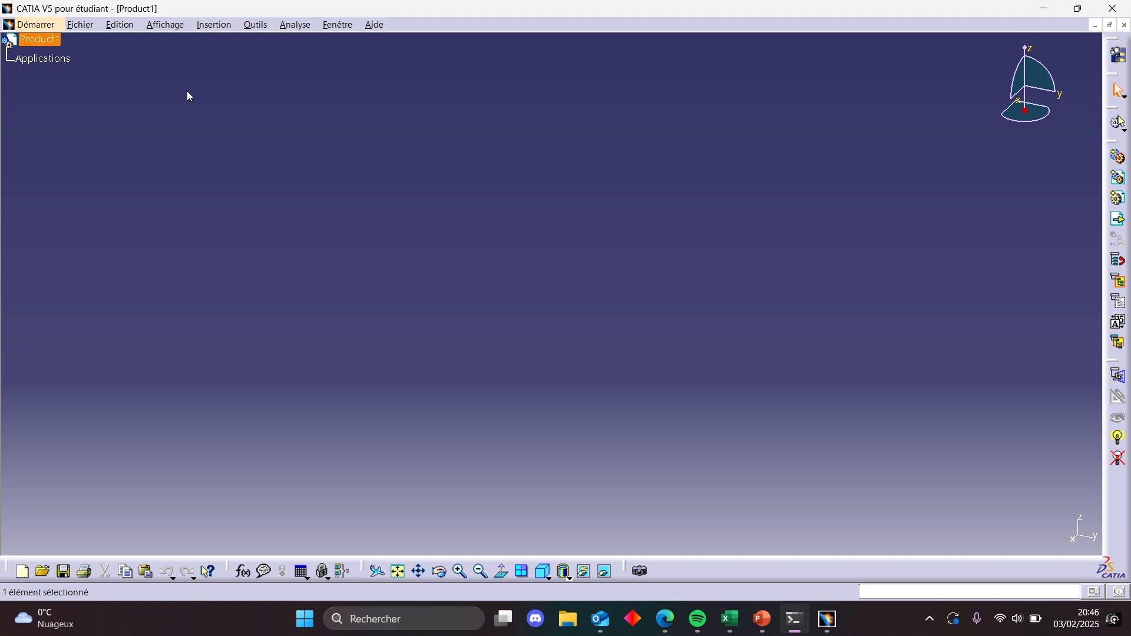
Add a new part to the empty product in Part Design and expand its tree to show the reference planes
click(42, 26)
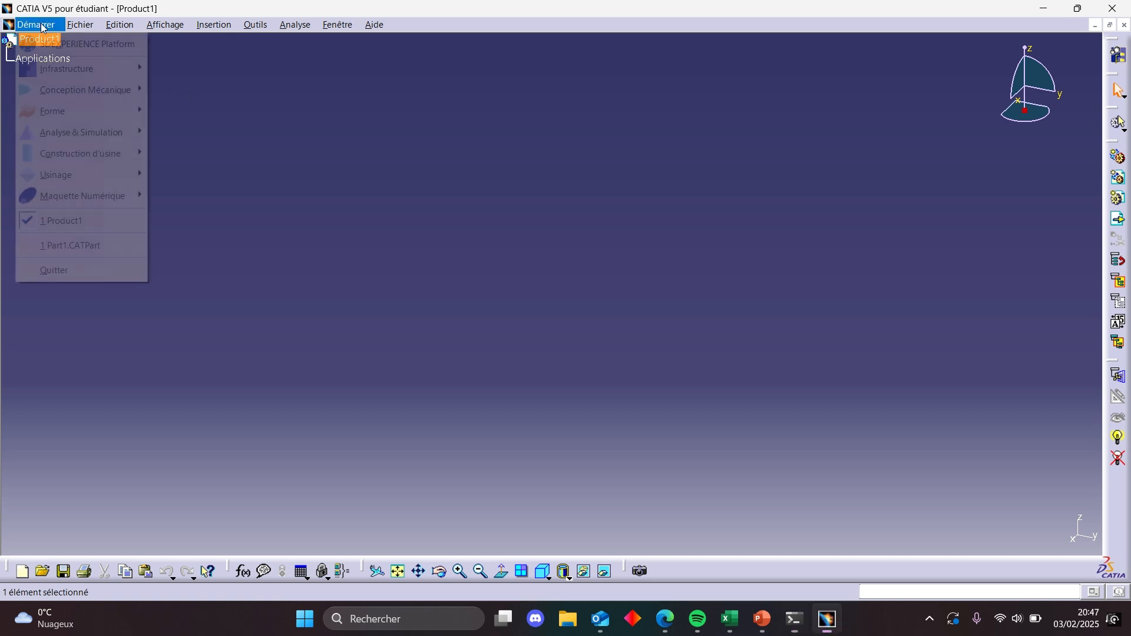
mouse_move(66, 91)
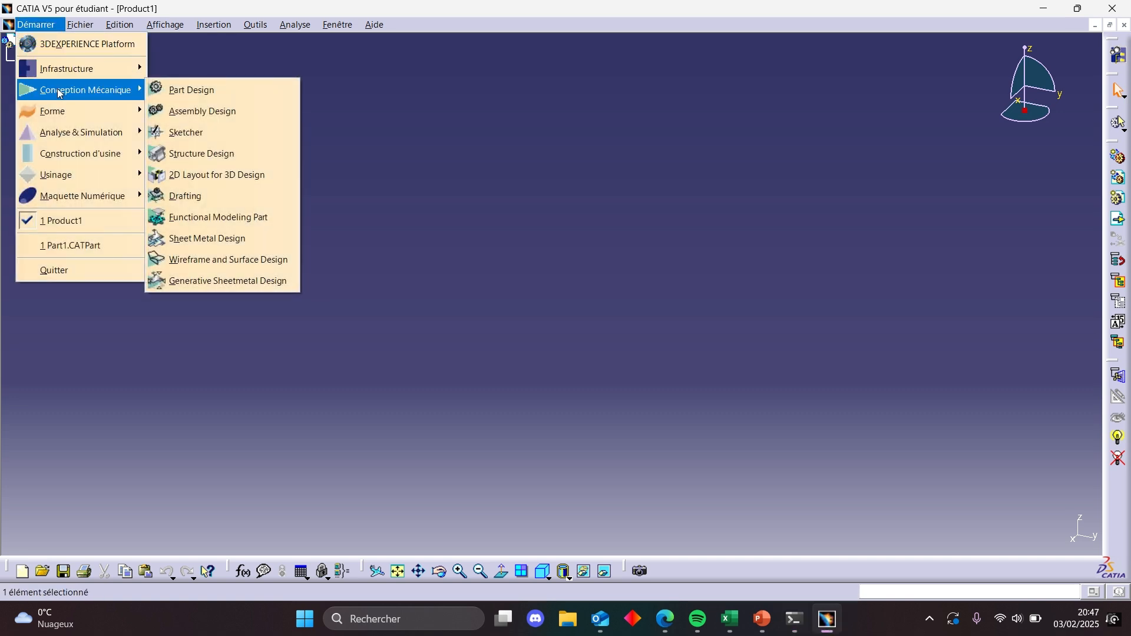
click(179, 94)
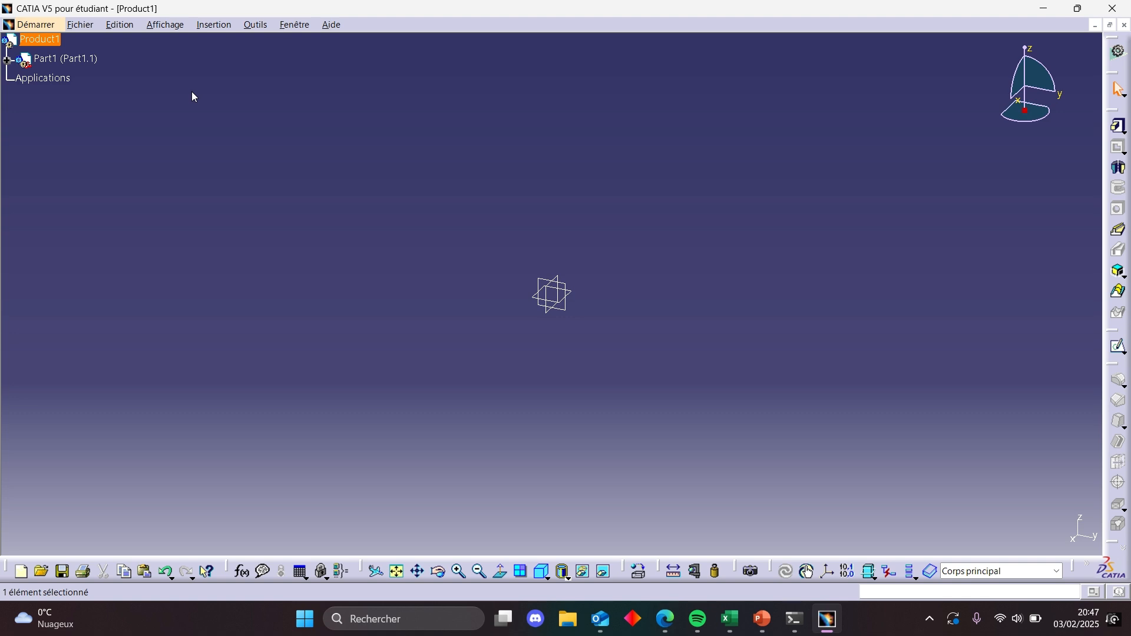
click(8, 60)
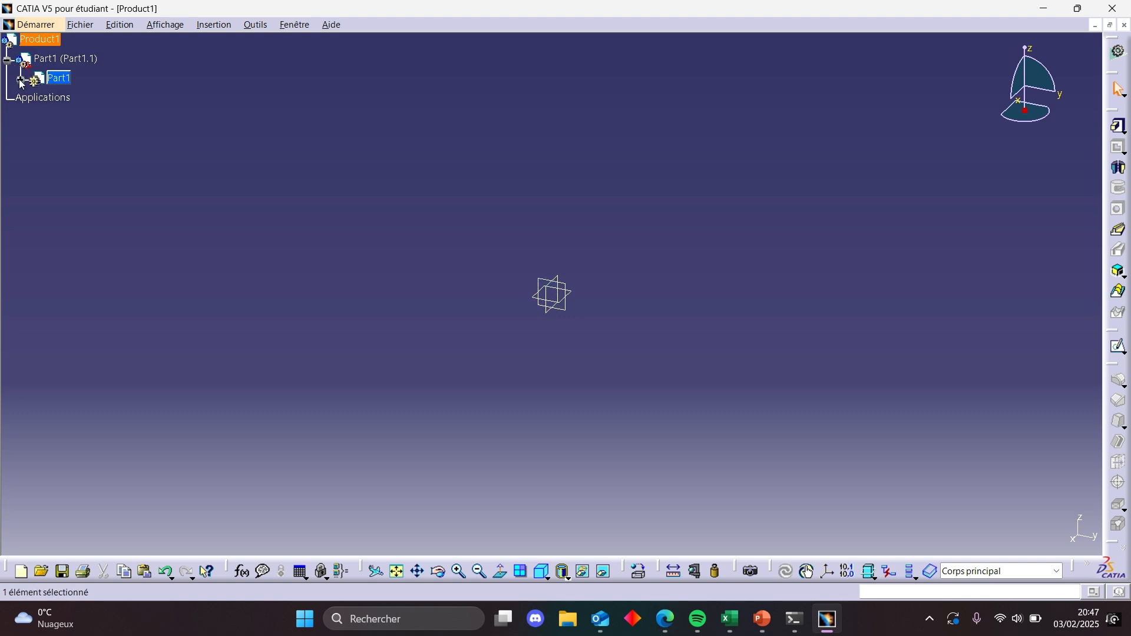
click(21, 80)
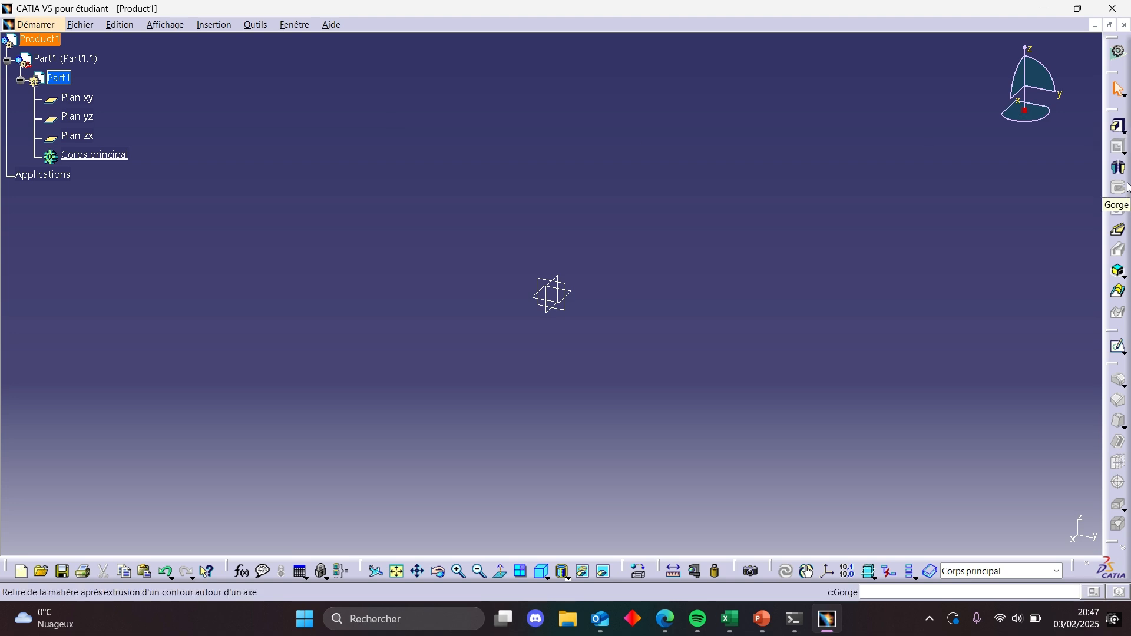
Sketch a rectangle about 60 mm wide and 10 mm high on the yz plane with one corner at the origin, and exit the sketch
click(1118, 346)
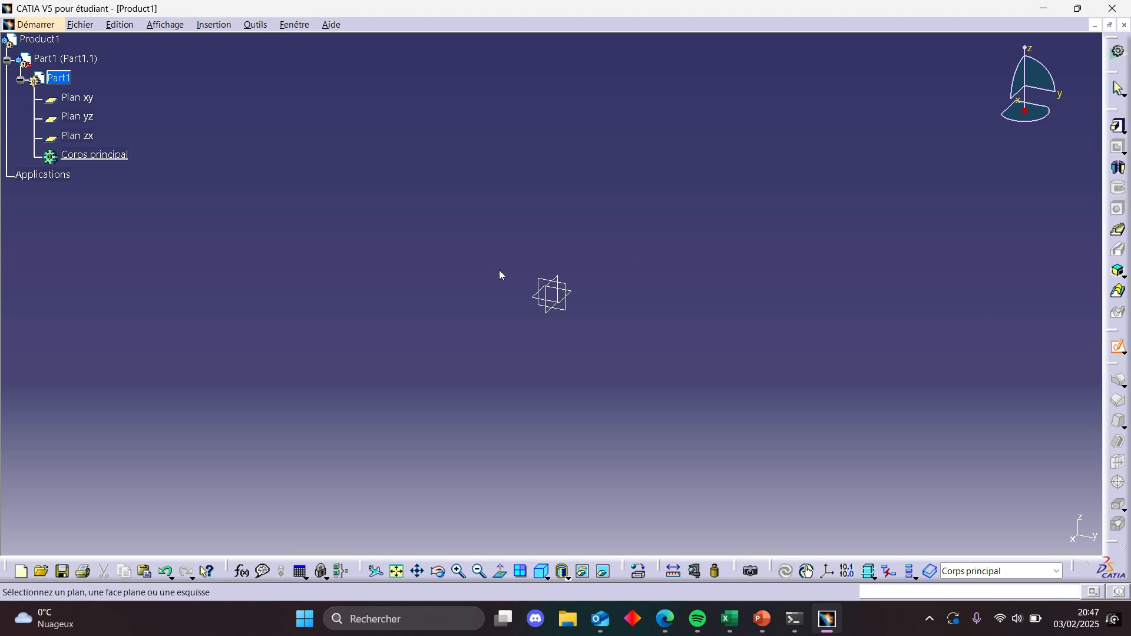
click(568, 290)
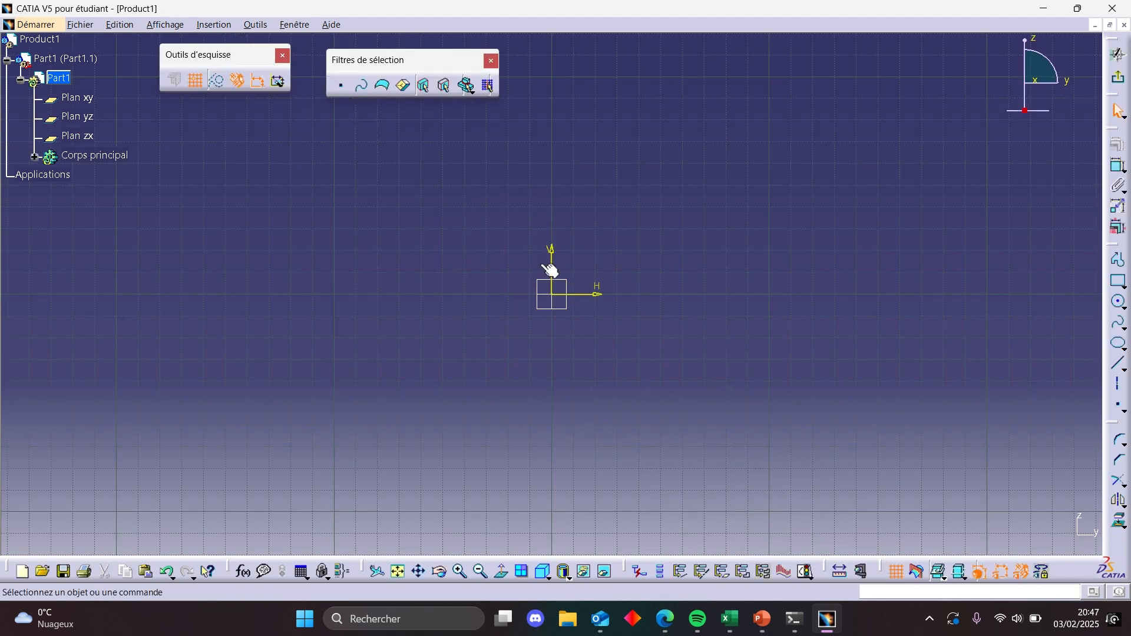
scroll(571, 298, up, 3)
ctrl+scroll(567, 299, up, 1)
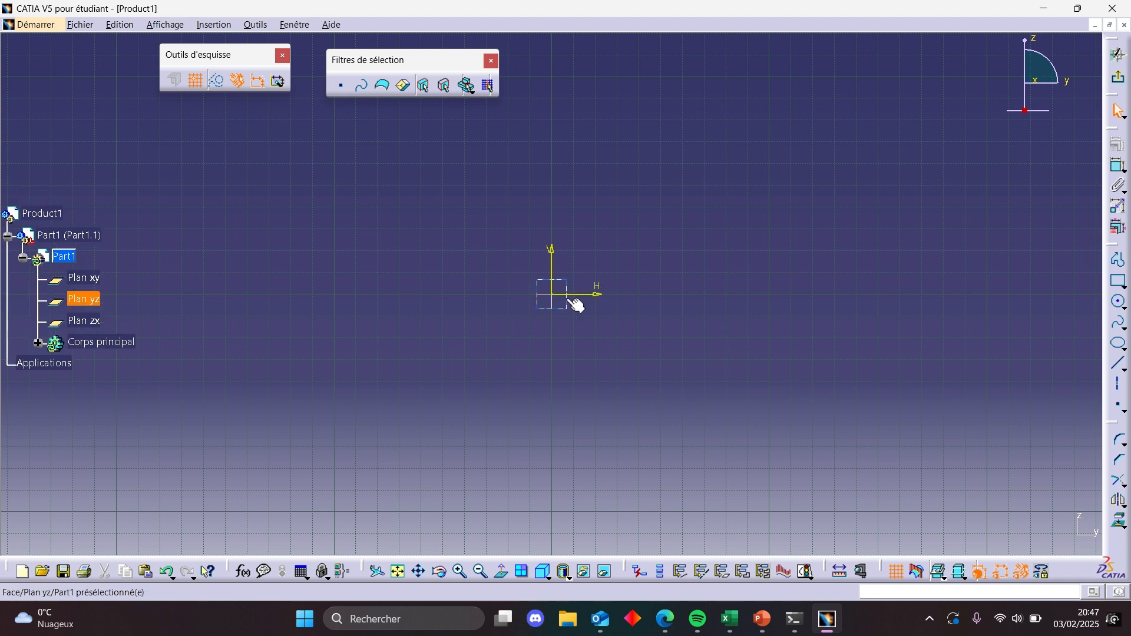
mouse_move(561, 330)
middle_down()
mouse_move(565, 245)
mouse_move(623, 257)
mouse_move(599, 251)
mouse_move(553, 295)
middle_up()
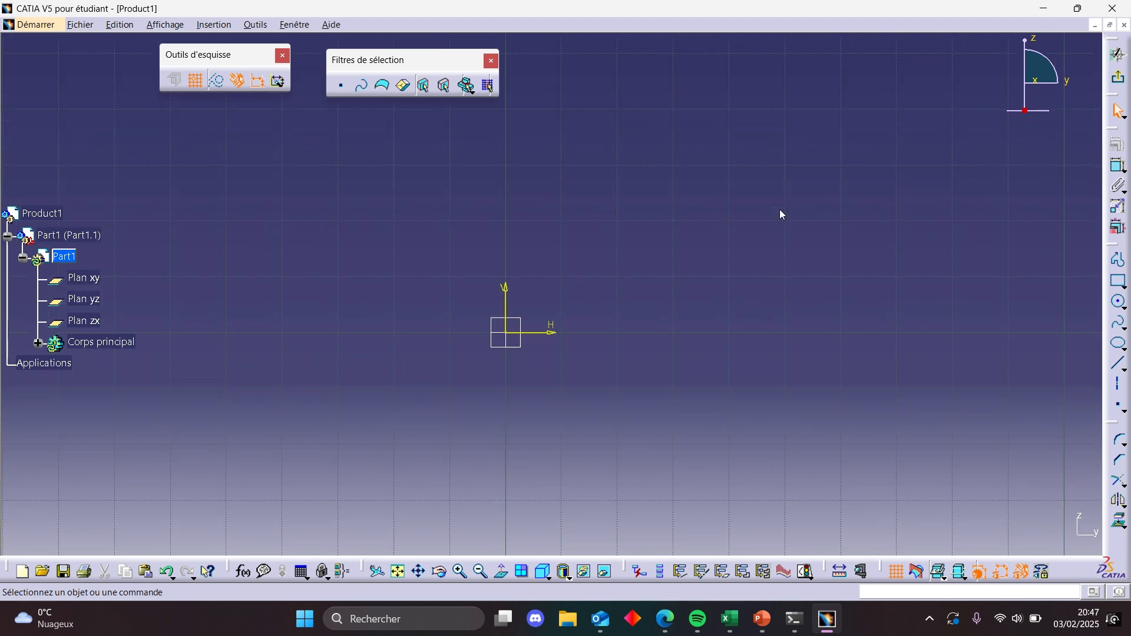
click(1119, 282)
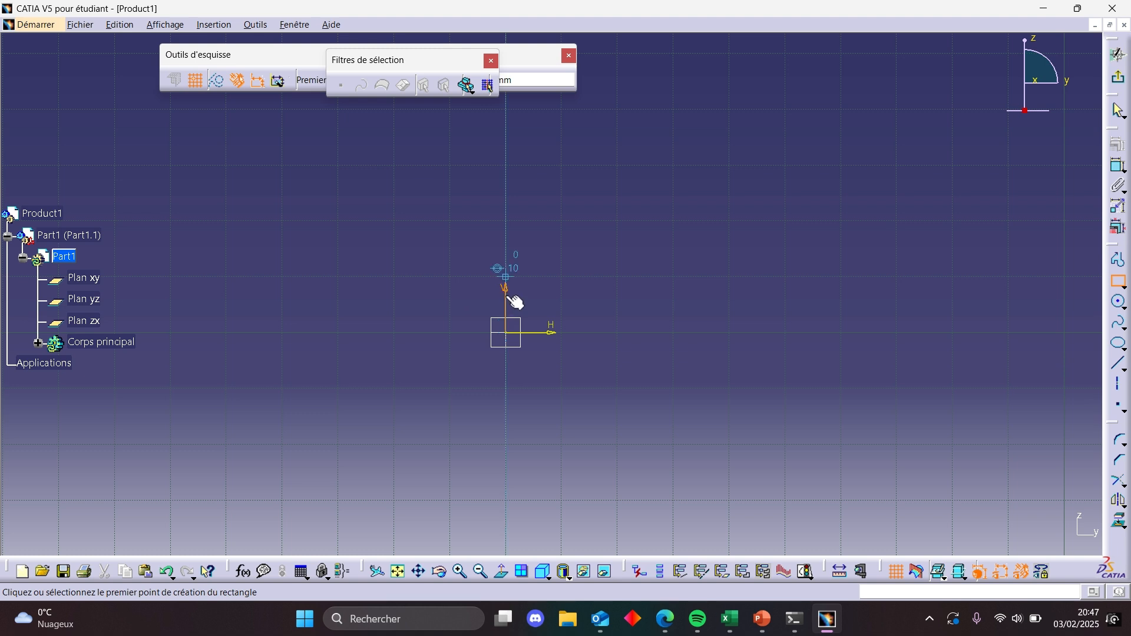
click(506, 277)
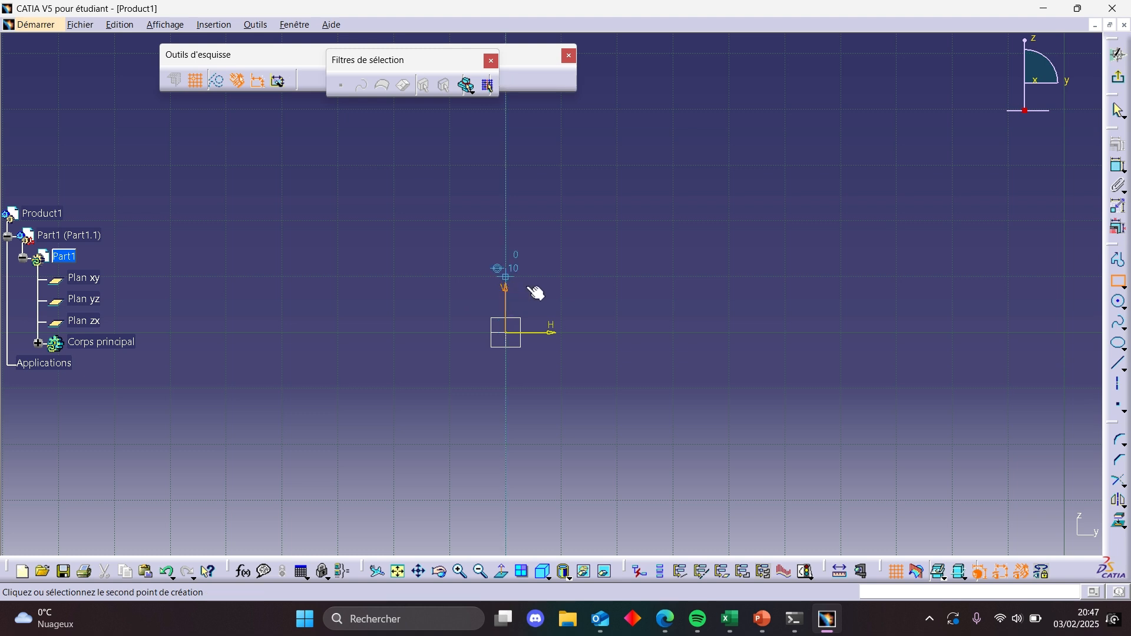
click(828, 326)
mouse_move(820, 214)
middle_down()
mouse_move(820, 230)
mouse_move(744, 243)
mouse_move(799, 254)
middle_up()
middle_click(770, 262)
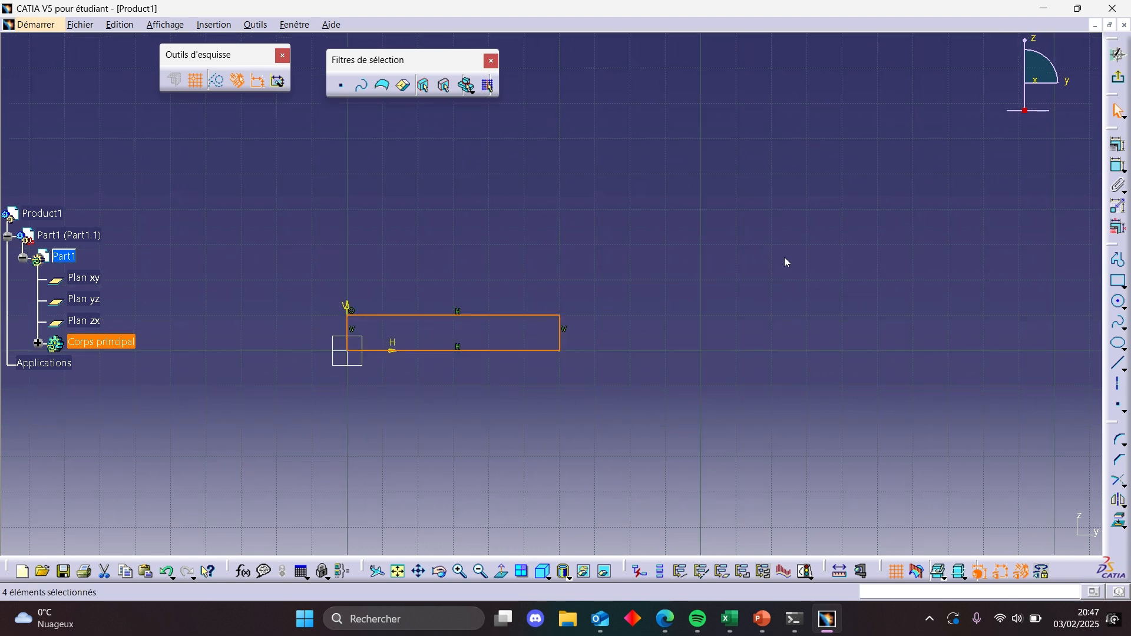
click(1119, 54)
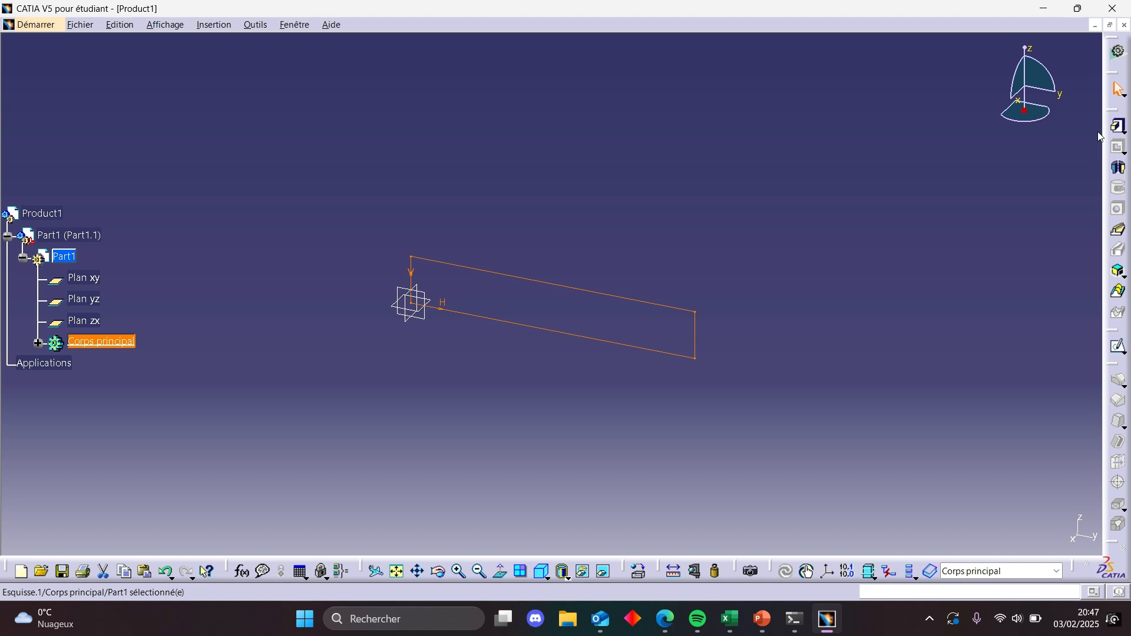
Extrude the rectangle sketch to a length of 400 mm
click(1119, 126)
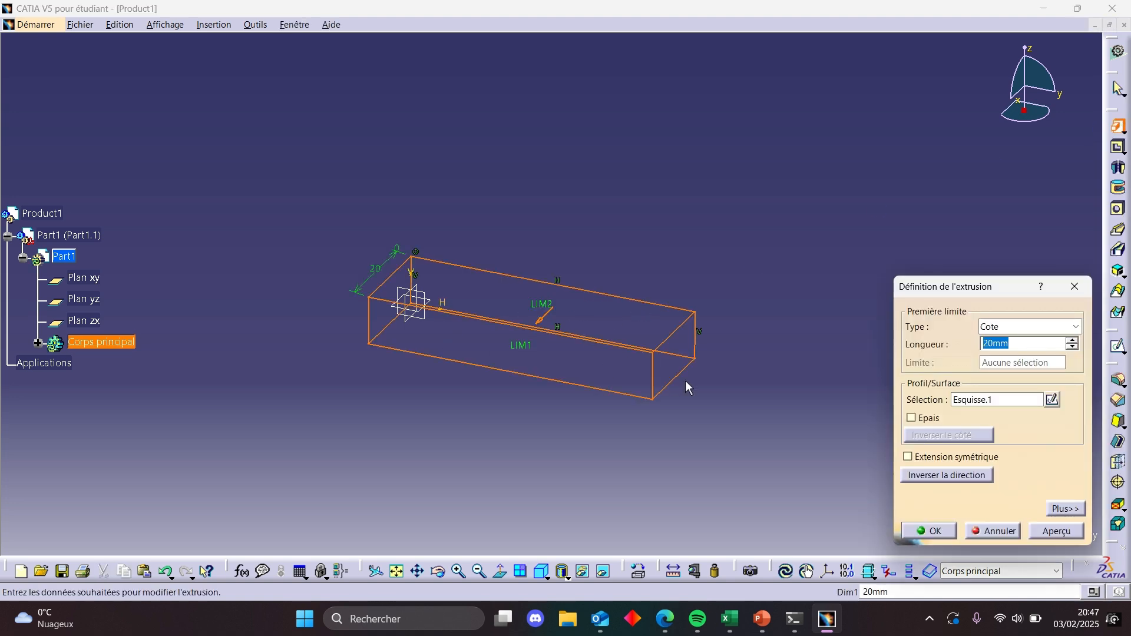
text(100)
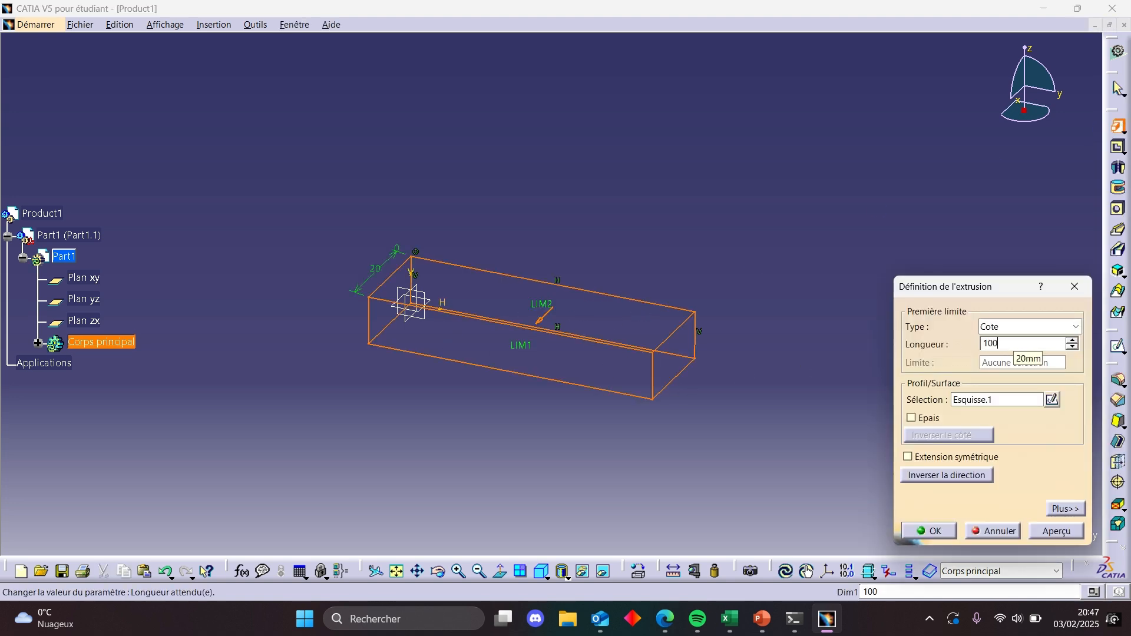
key(BackSpace)
key(BackSpace)
key(BackSpace)
text(400)
key(Return)
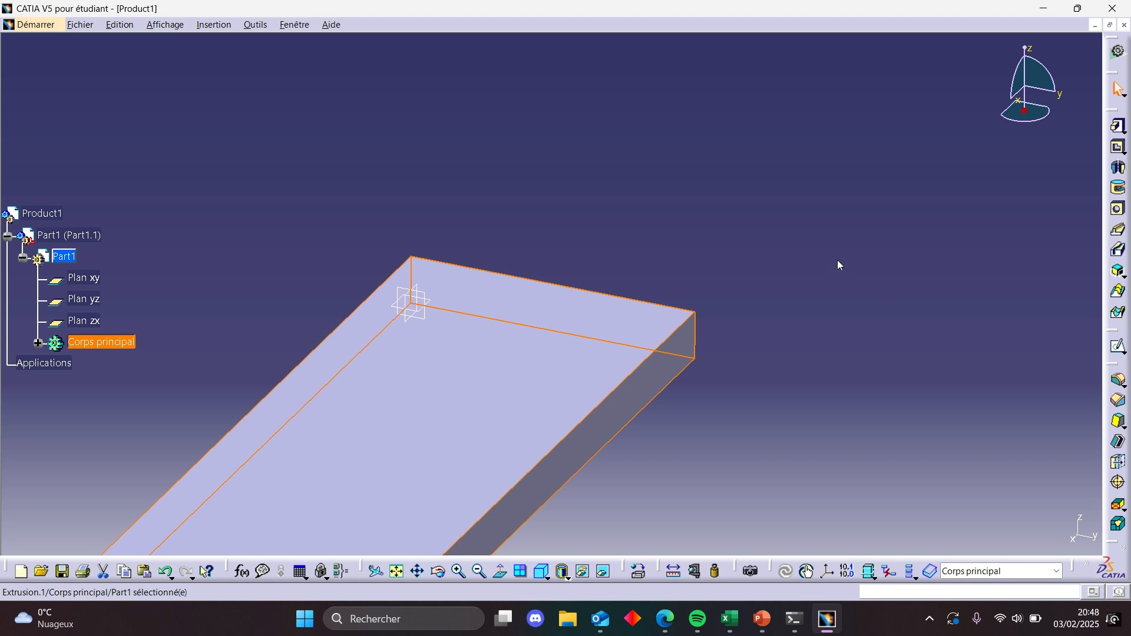
Examine the extruded beam from several angles and deselect it
middle_drag(828, 273, 563, 264)
scroll(48, 113, up, 2)
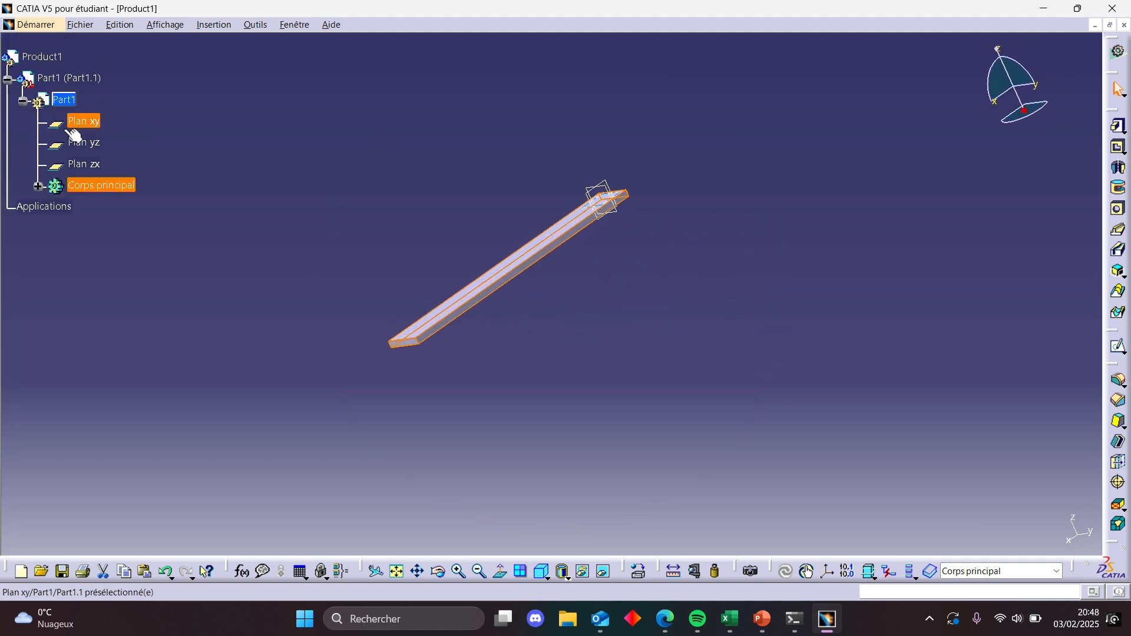
middle_drag(588, 160, 620, 186)
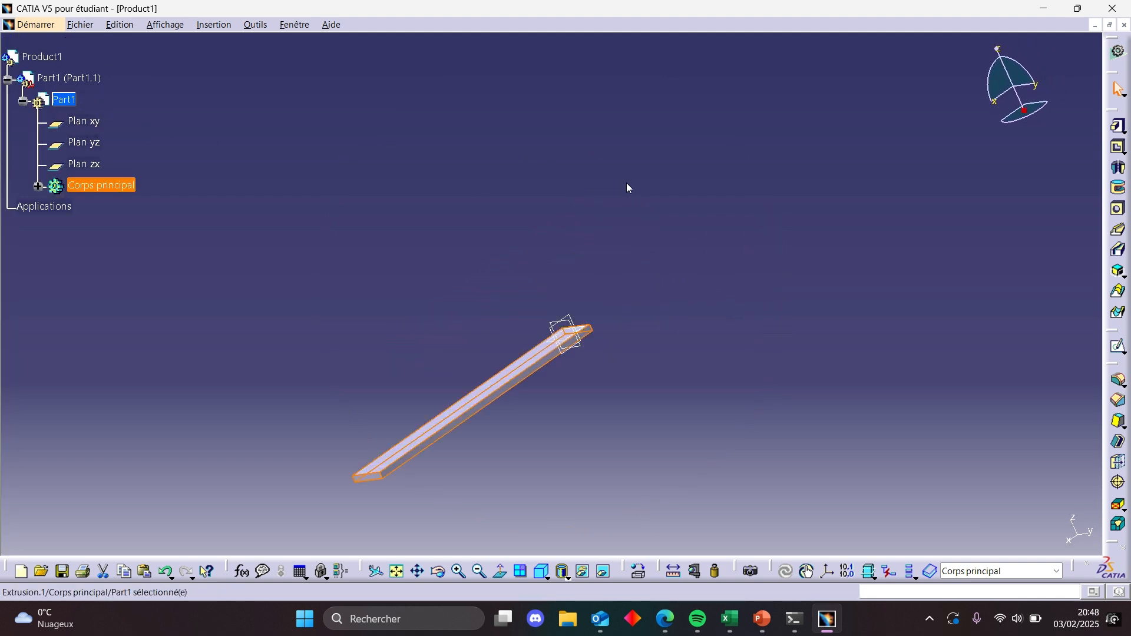
scroll(571, 330, up, 5)
middle_drag(538, 311, 676, 254)
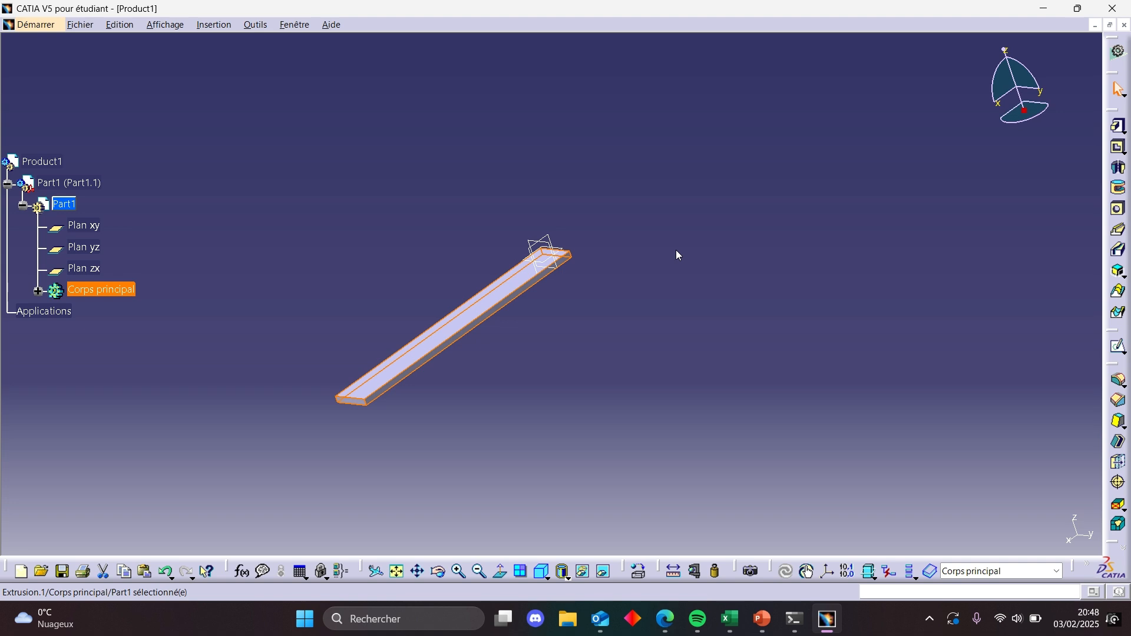
middle_drag(568, 298, 695, 291)
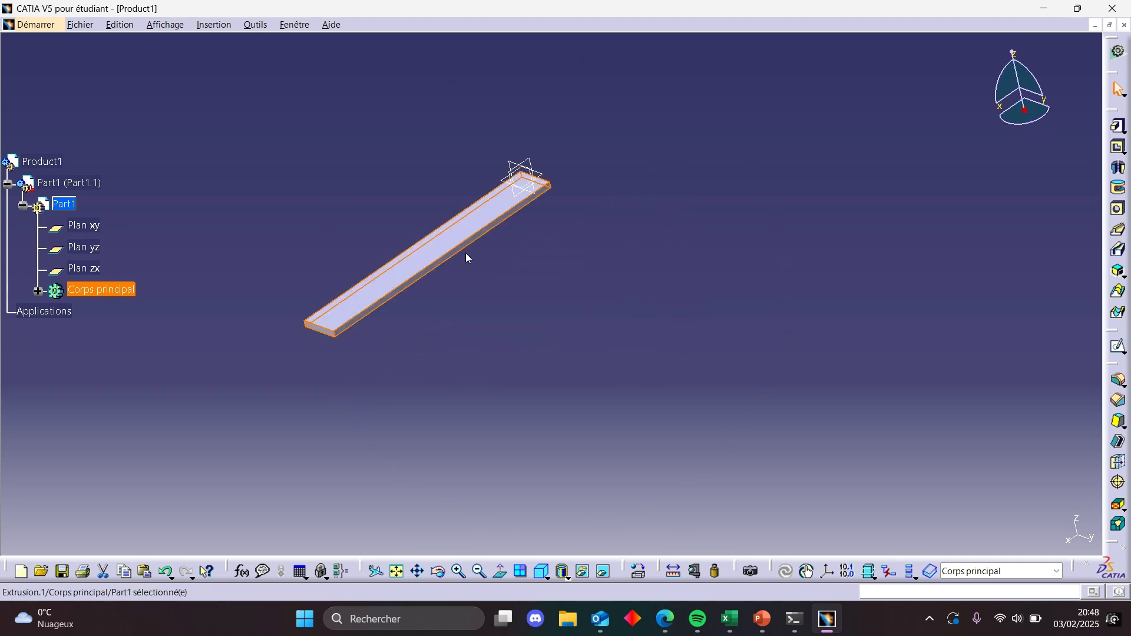
middle_drag(467, 258, 613, 197)
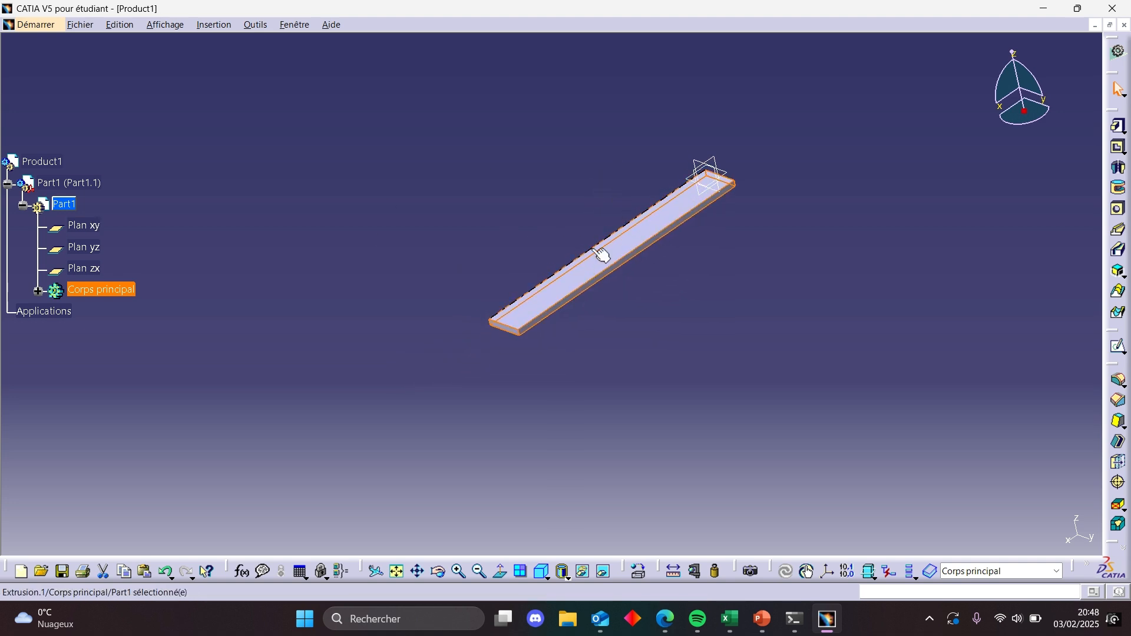
click(633, 250)
mouse_move(553, 301)
middle_down()
mouse_move(566, 333)
mouse_move(570, 319)
mouse_move(524, 247)
mouse_move(521, 172)
mouse_move(570, 255)
middle_up()
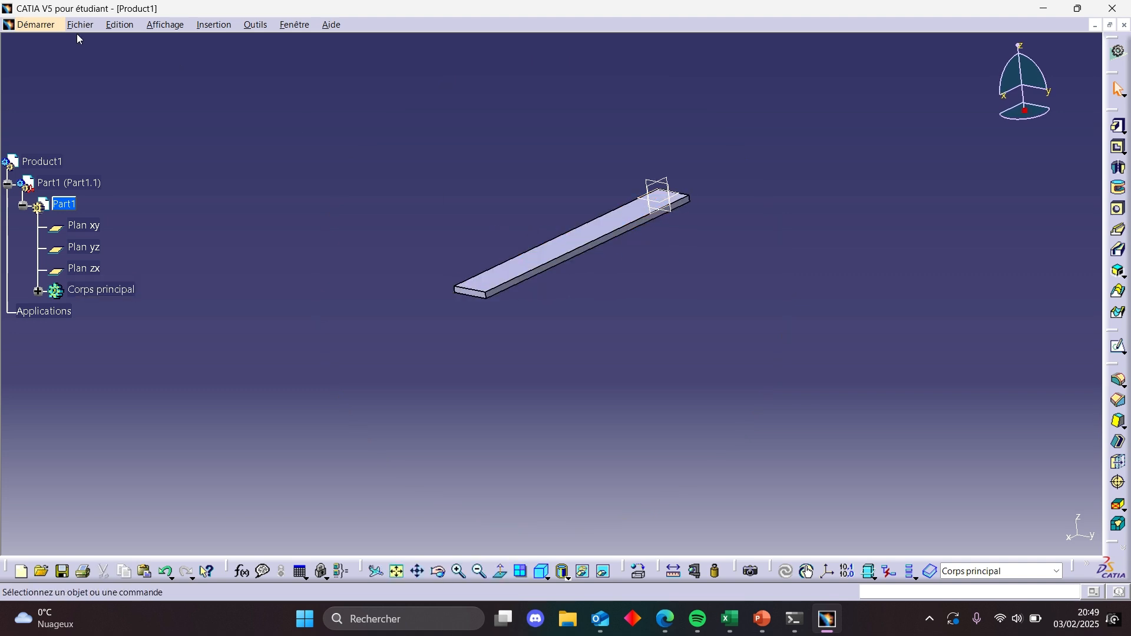
Save the part to the Bureau folder in igs format under the file name Poutre
click(52, 27)
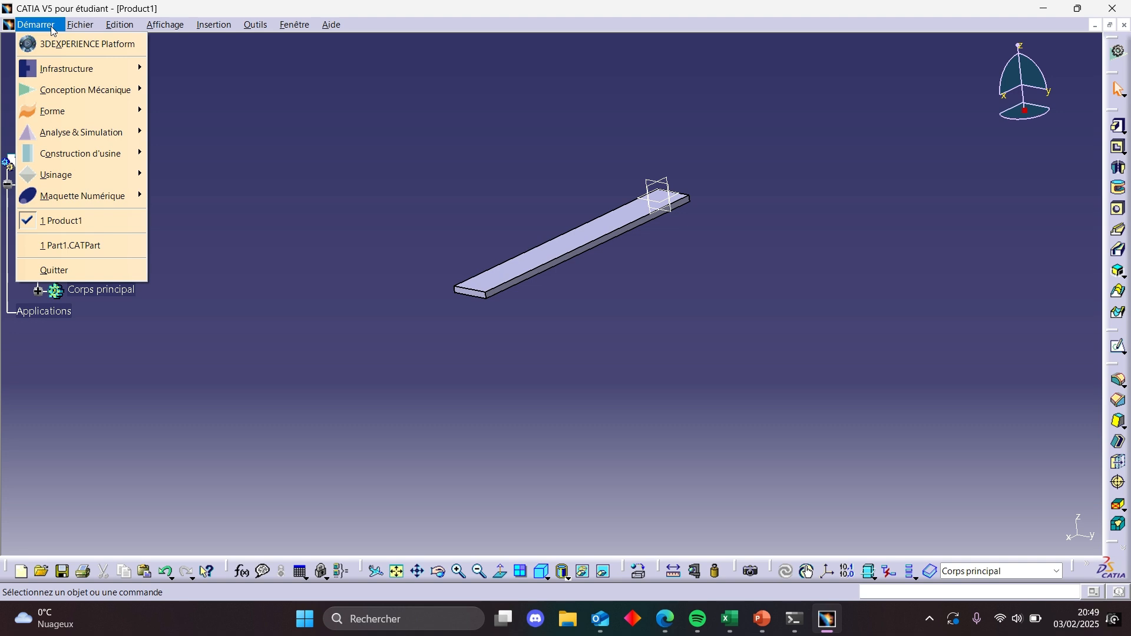
mouse_move(85, 27)
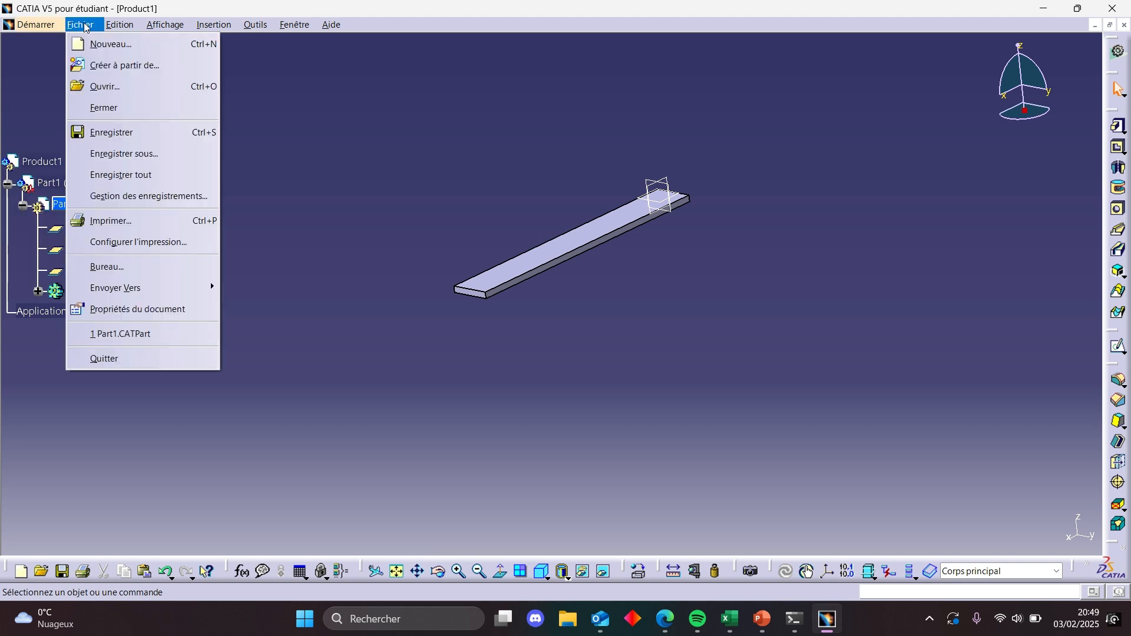
click(126, 153)
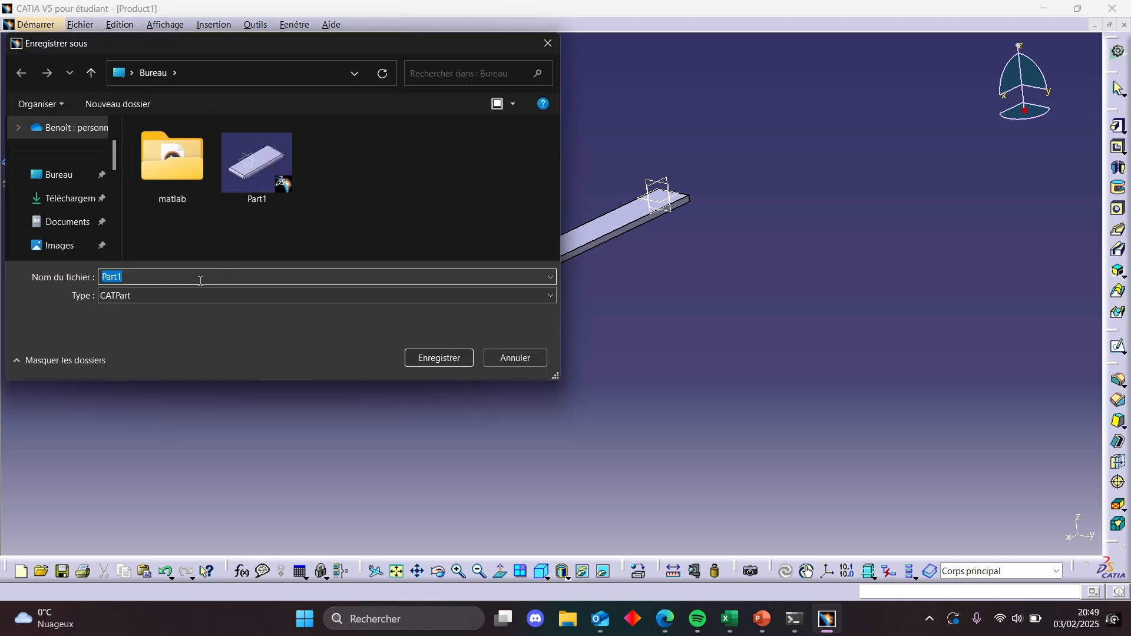
click(355, 295)
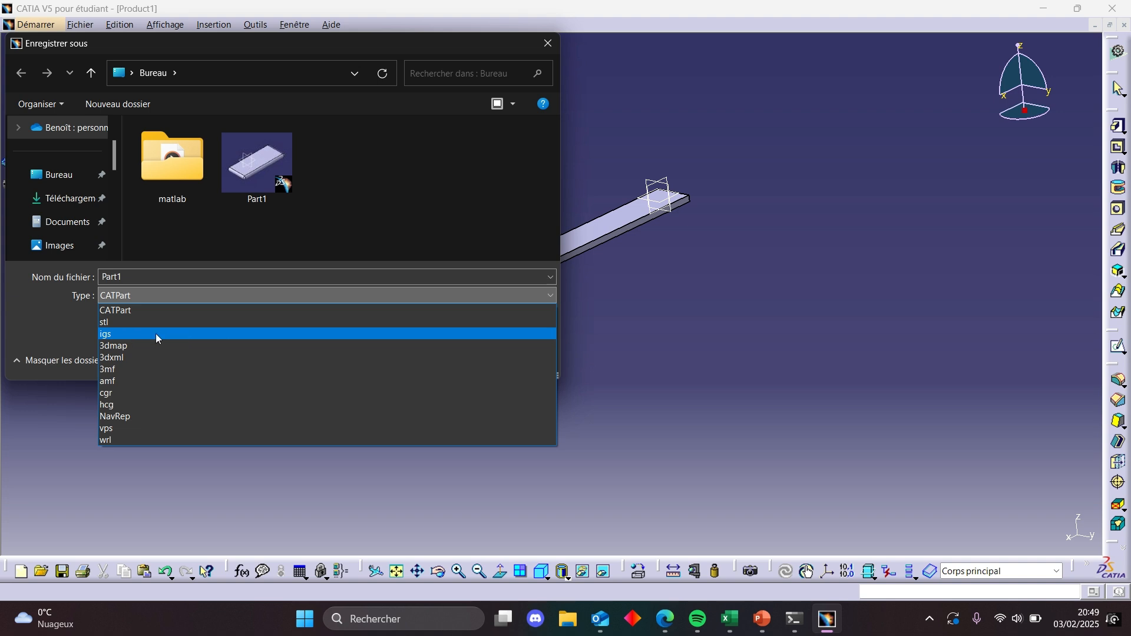
click(117, 335)
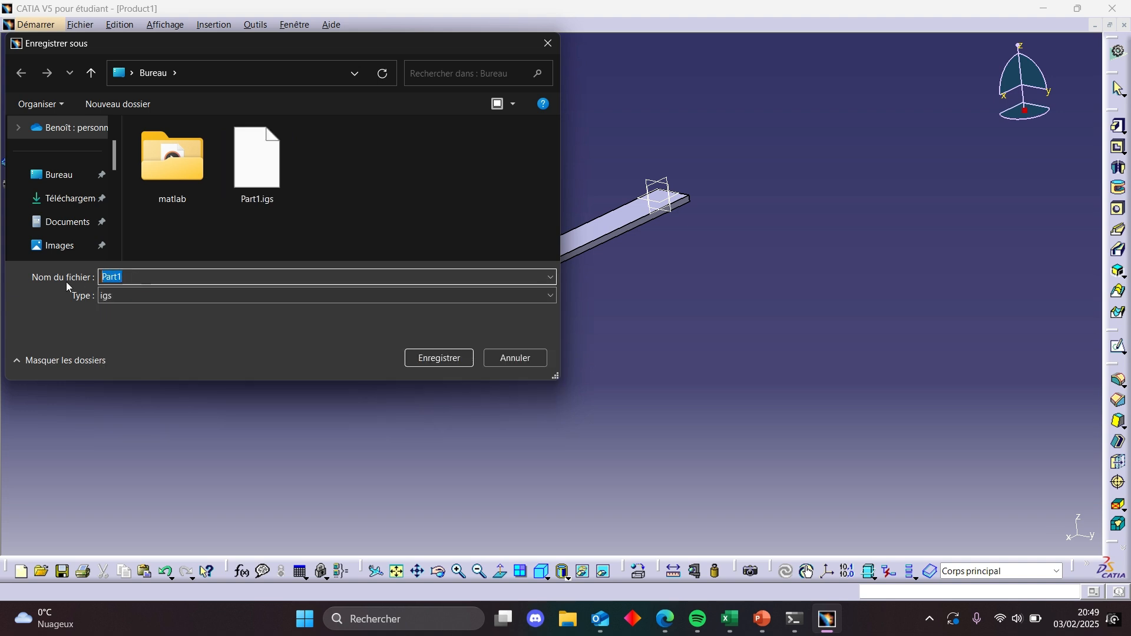
text(Poutre)
key(Return)
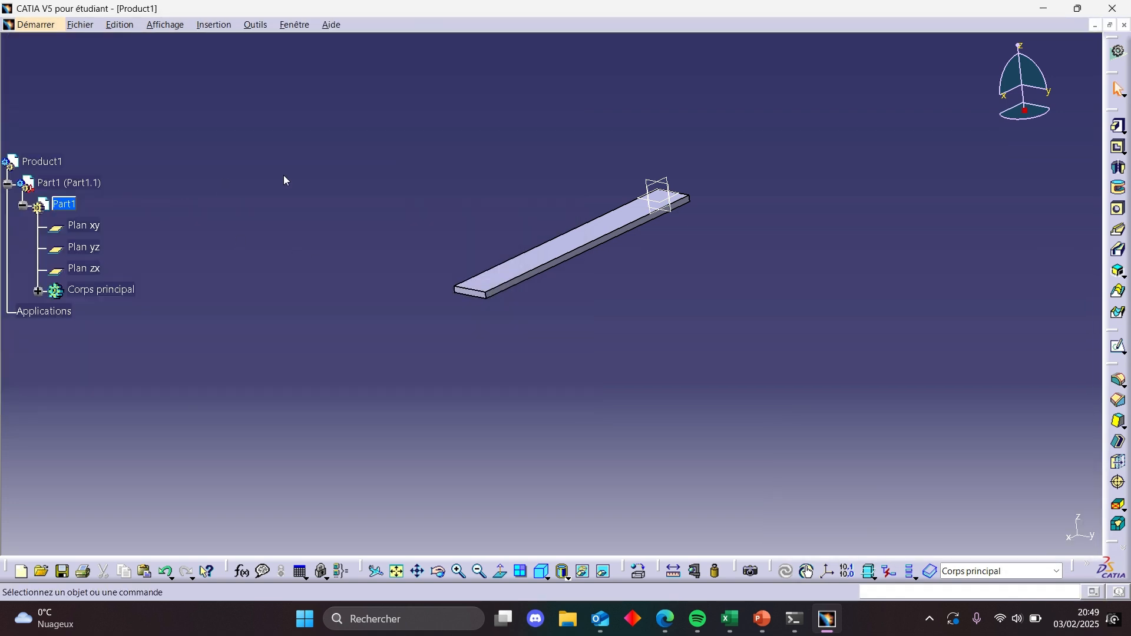
middle_drag(291, 200, 460, 204)
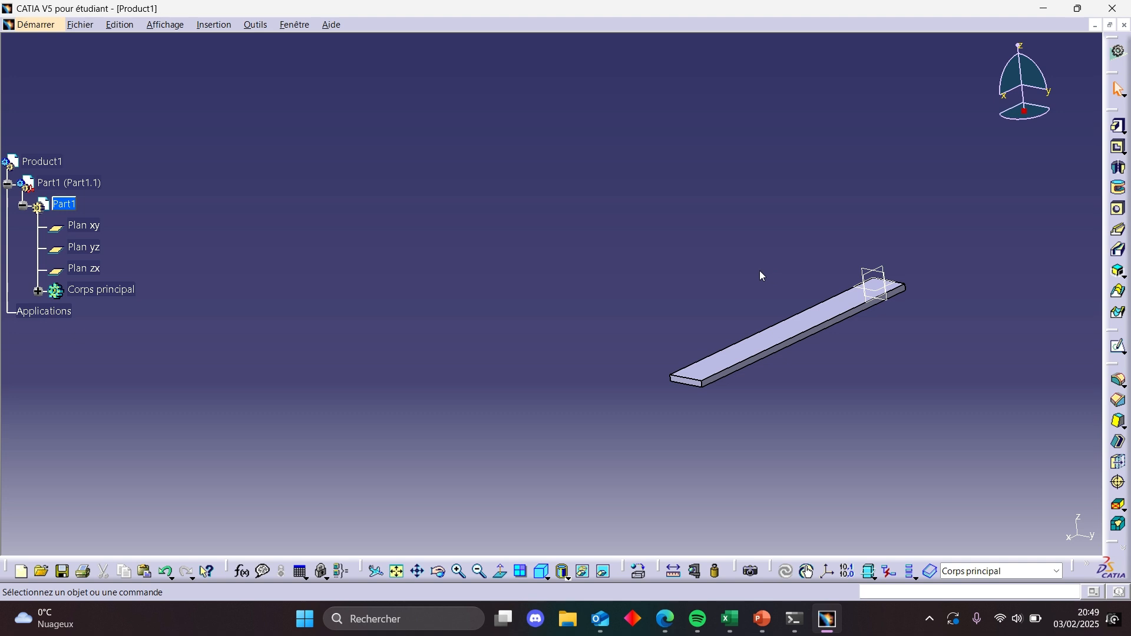
middle_drag(639, 224, 552, 292)
middle_drag(759, 395, 578, 327)
middle_drag(481, 259, 598, 252)
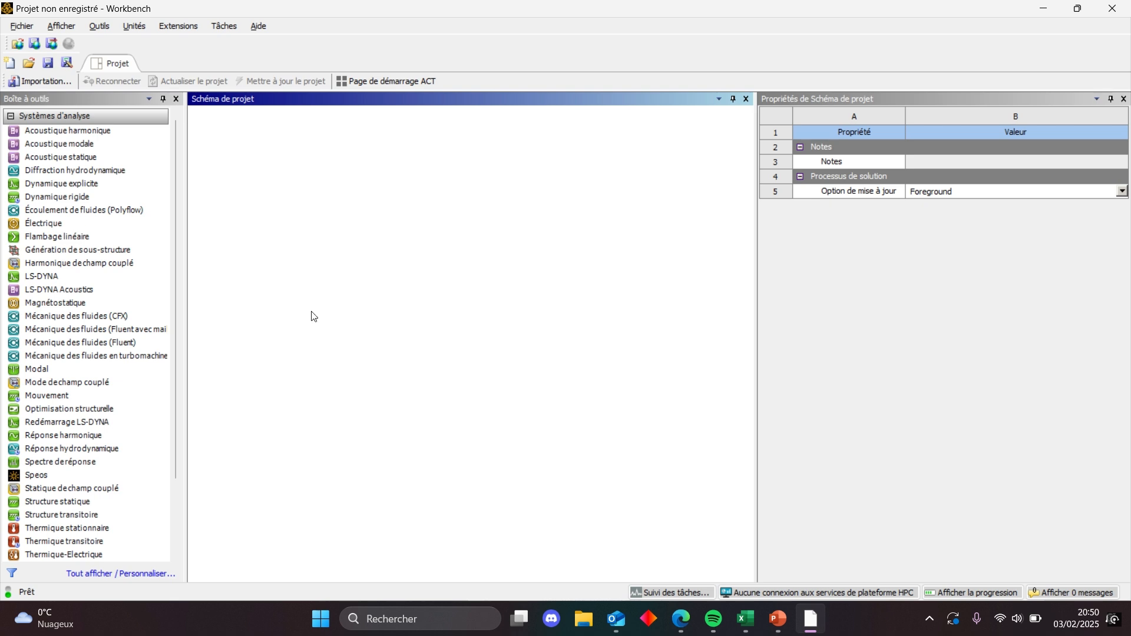
Look through the analysis systems available in the toolbox of Ansys Workbench
scroll(130, 211, down, 3)
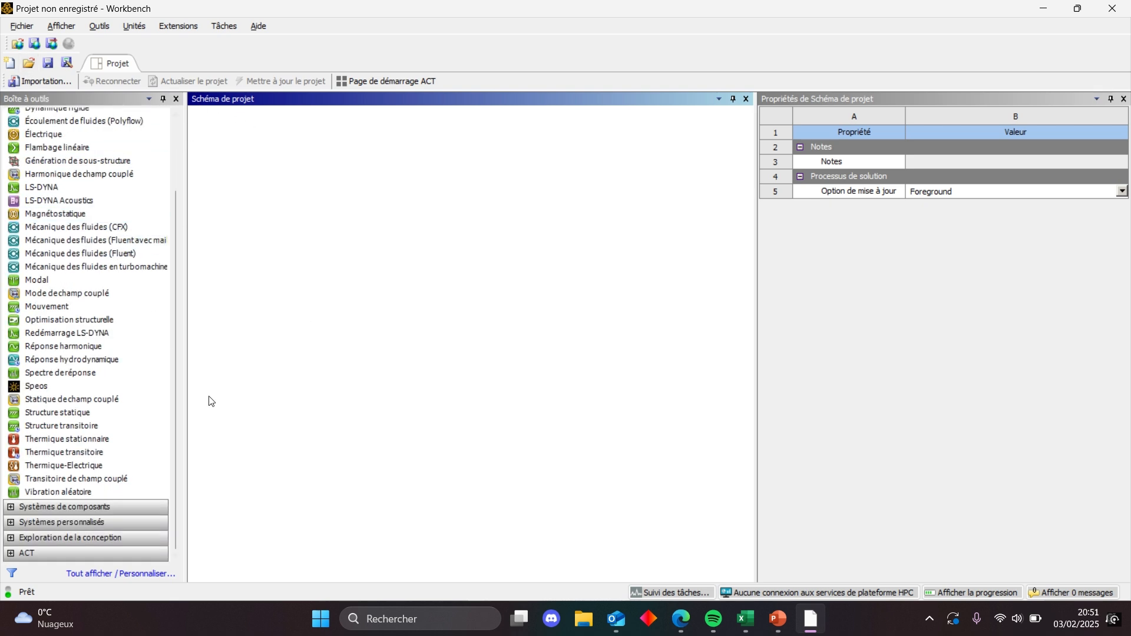
click(387, 617)
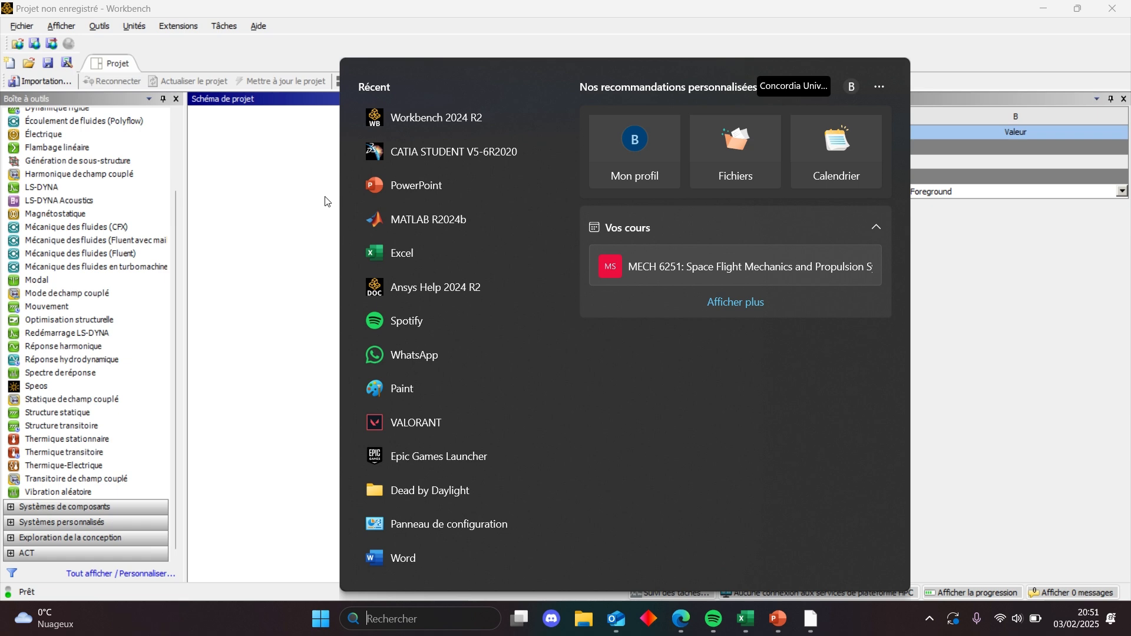
click(312, 205)
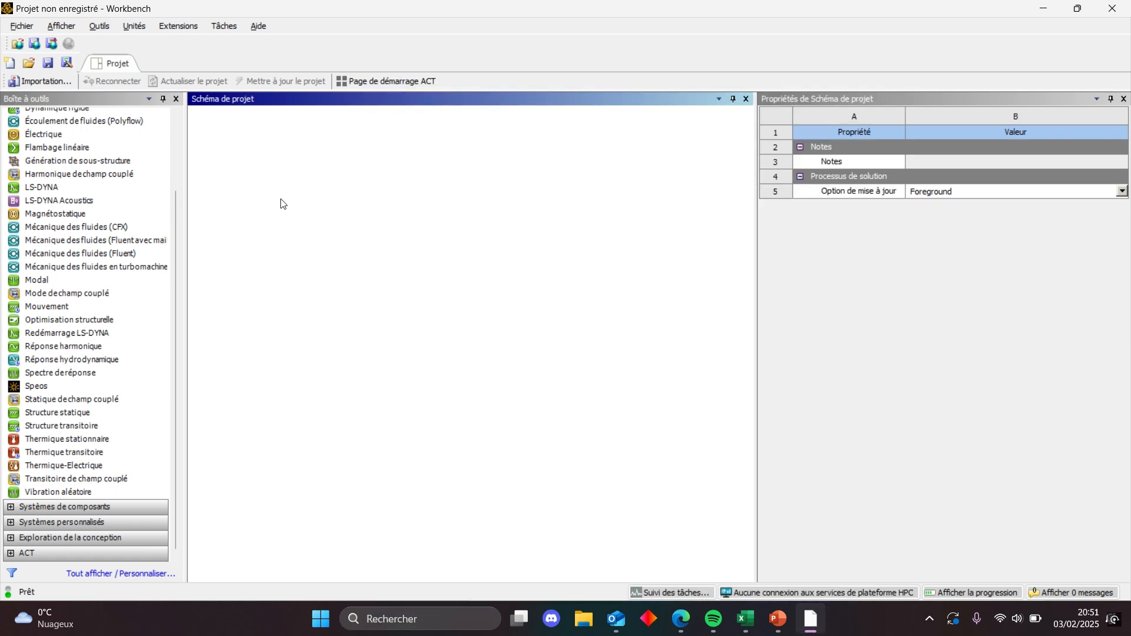
scroll(125, 206, up, 3)
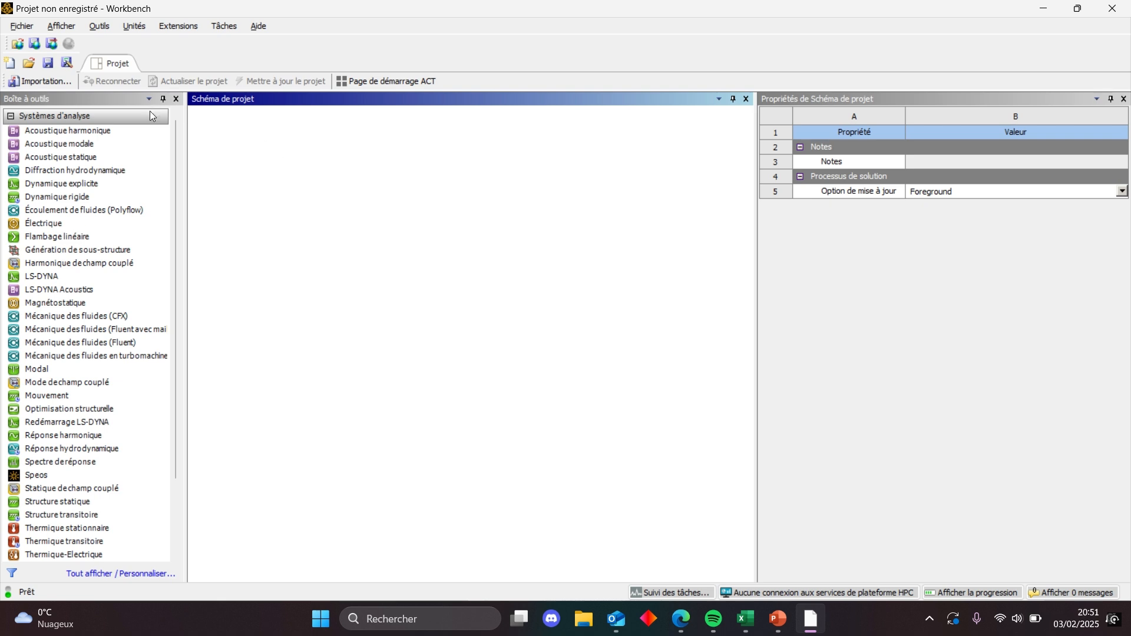
scroll(150, 177, down, 2)
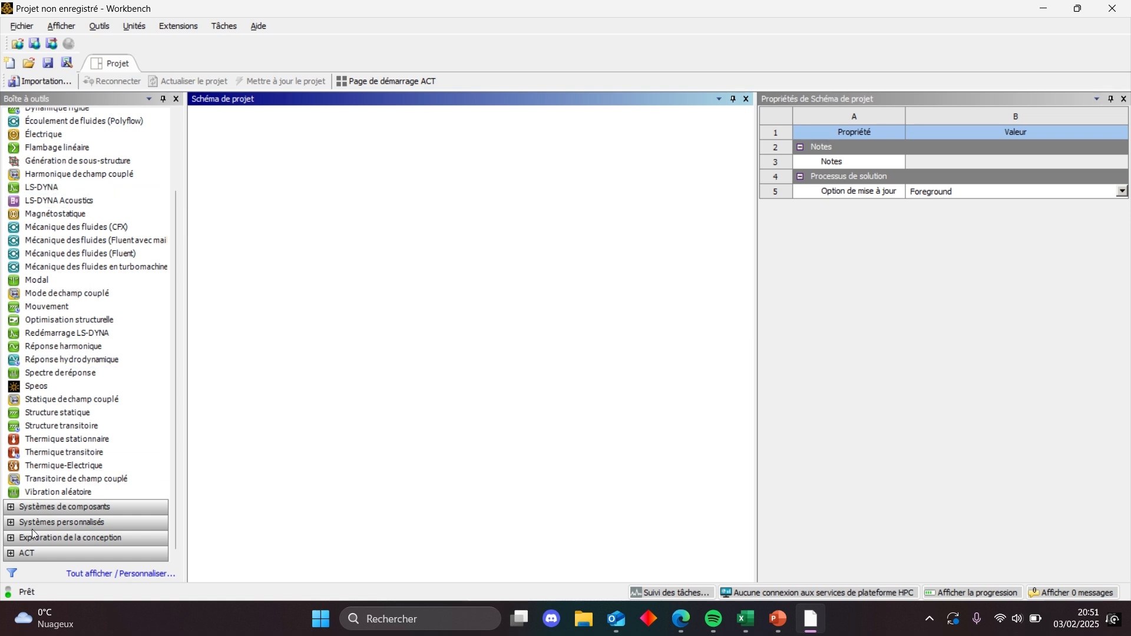
Look through the component, custom, design exploration and ACT system groups of the toolbox for the available entries
click(13, 506)
scroll(26, 519, down, 7)
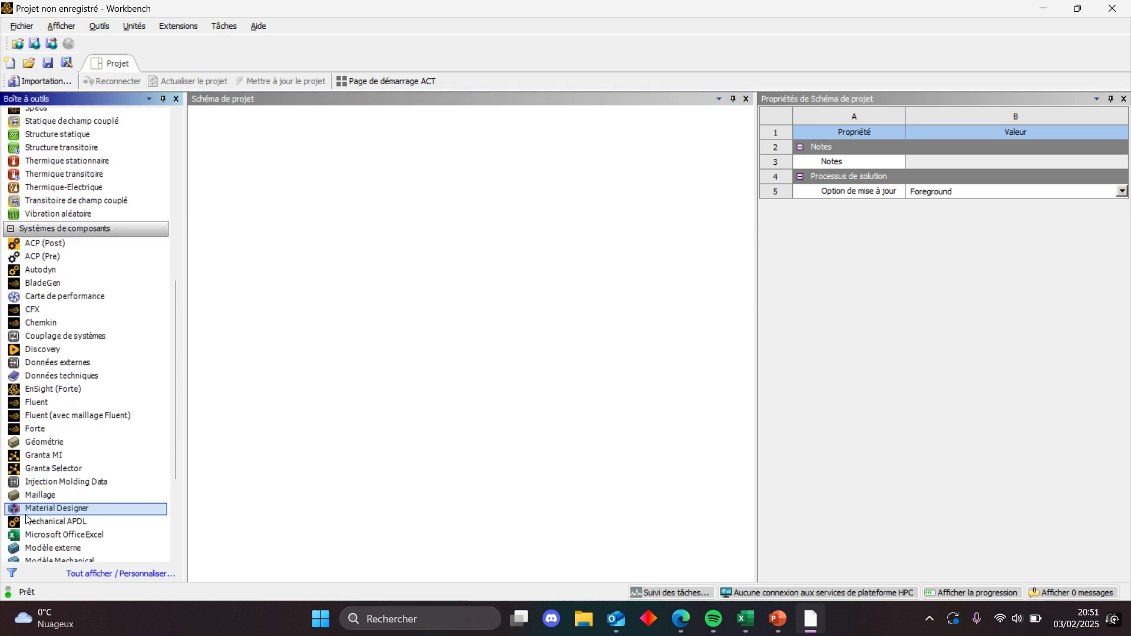
scroll(26, 518, down, 4)
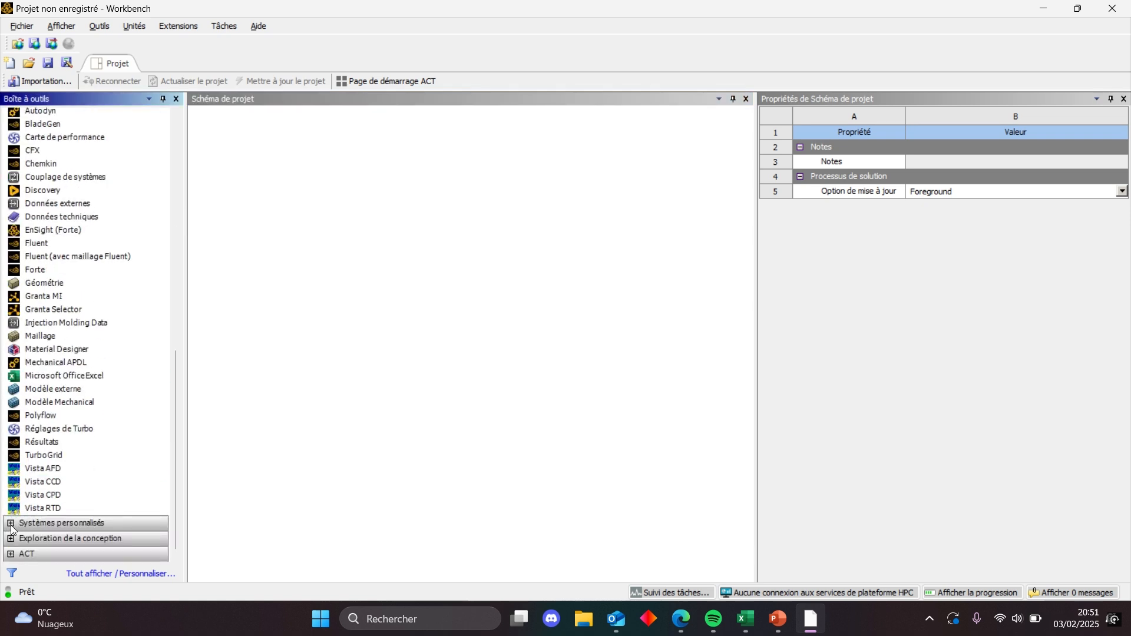
click(10, 523)
scroll(12, 531, down, 3)
click(11, 538)
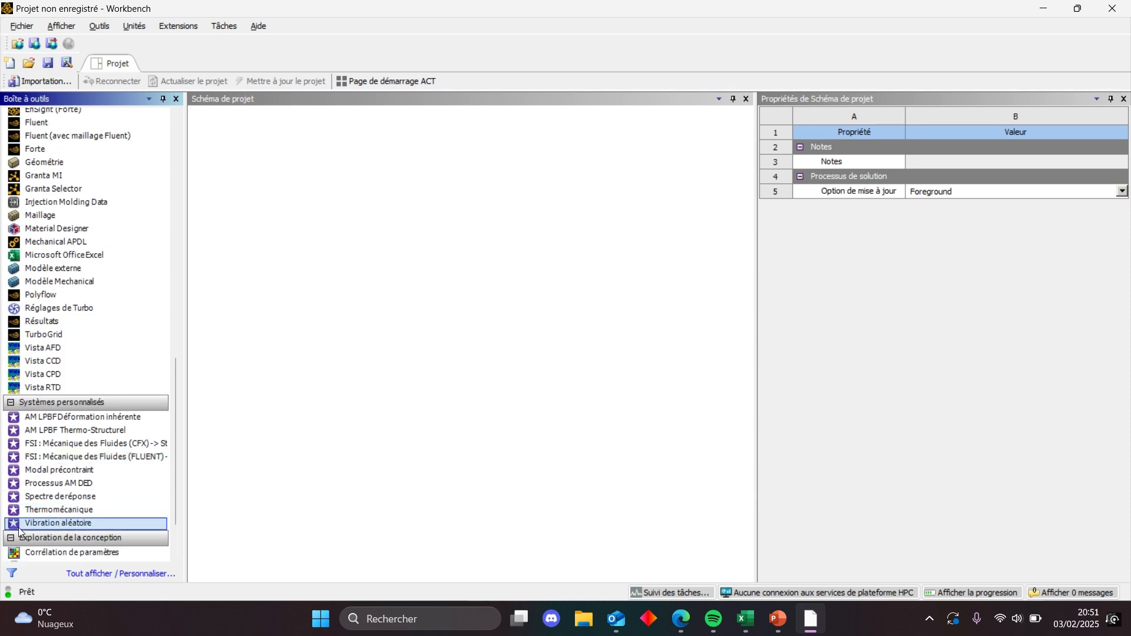
click(14, 553)
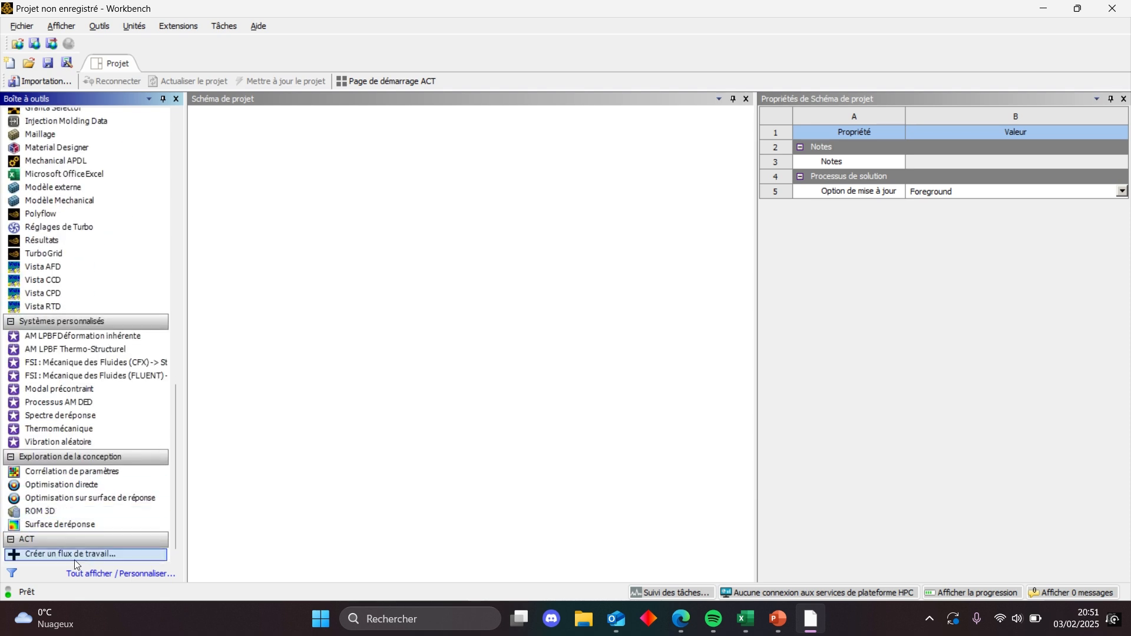
scroll(35, 507, up, 15)
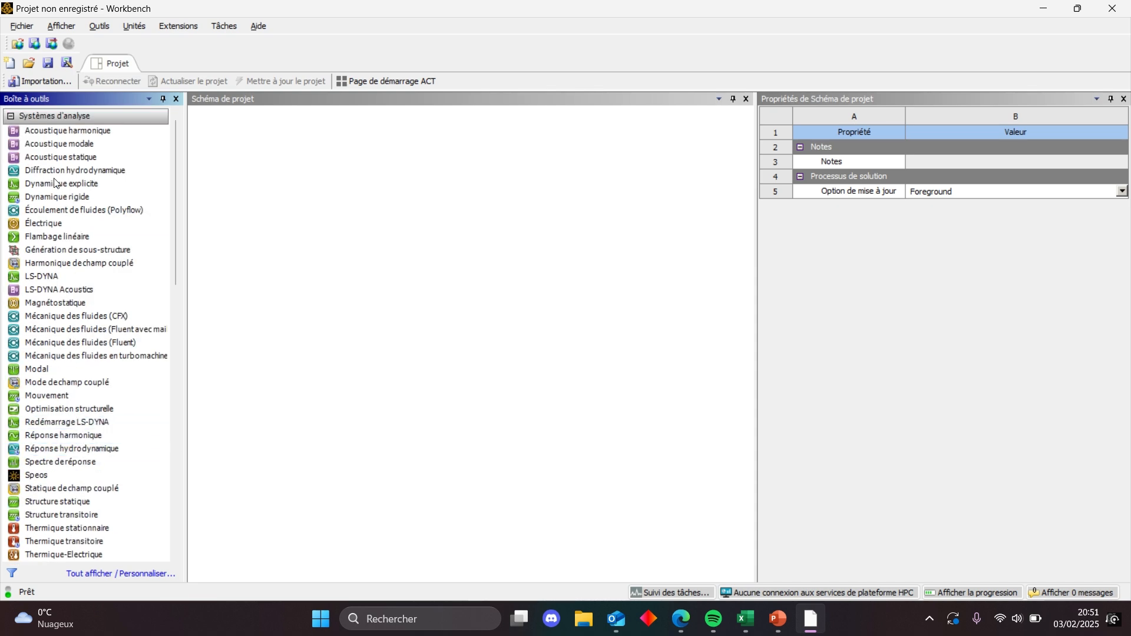
scroll(77, 329, down, 10)
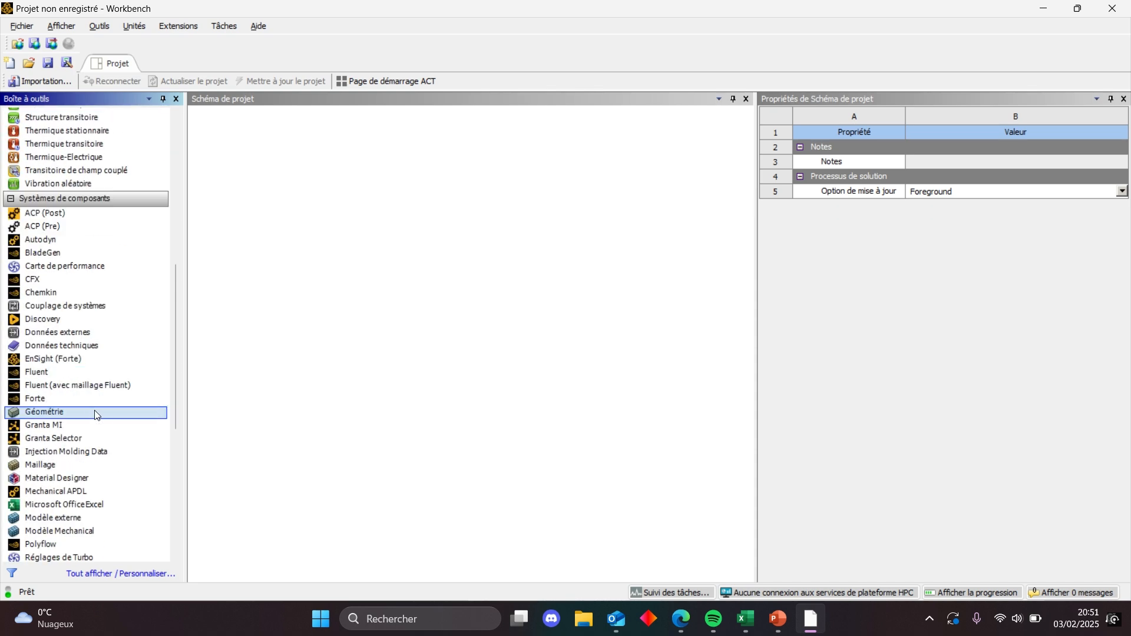
scroll(97, 424, down, 2)
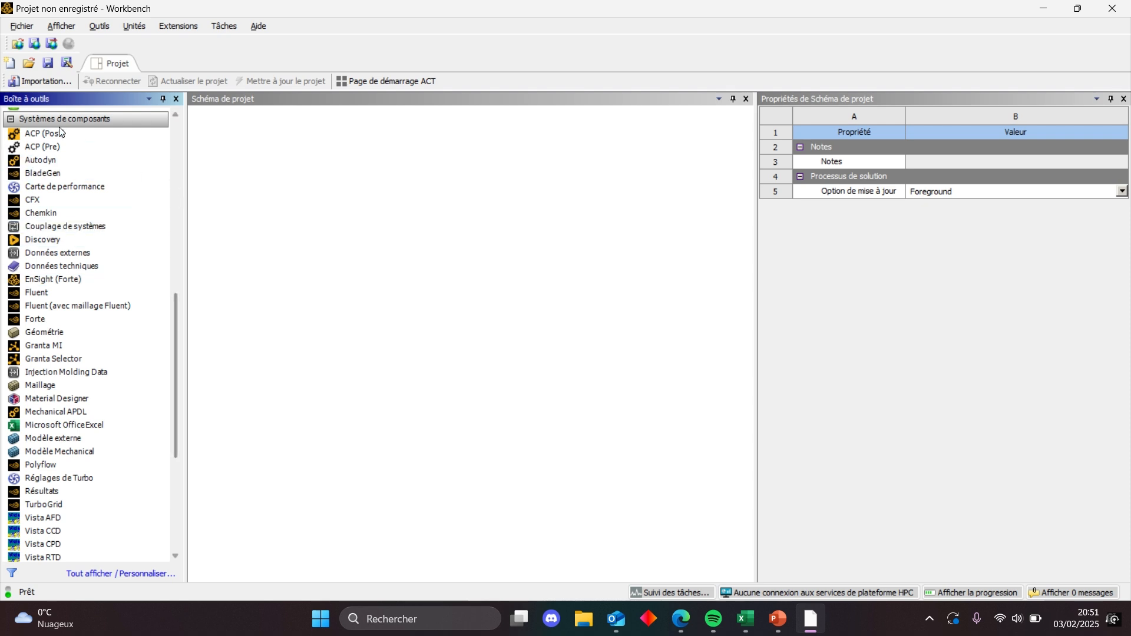
Collapse the component, custom, design exploration and ACT groups and go back to the analysis systems in the toolbox
click(10, 119)
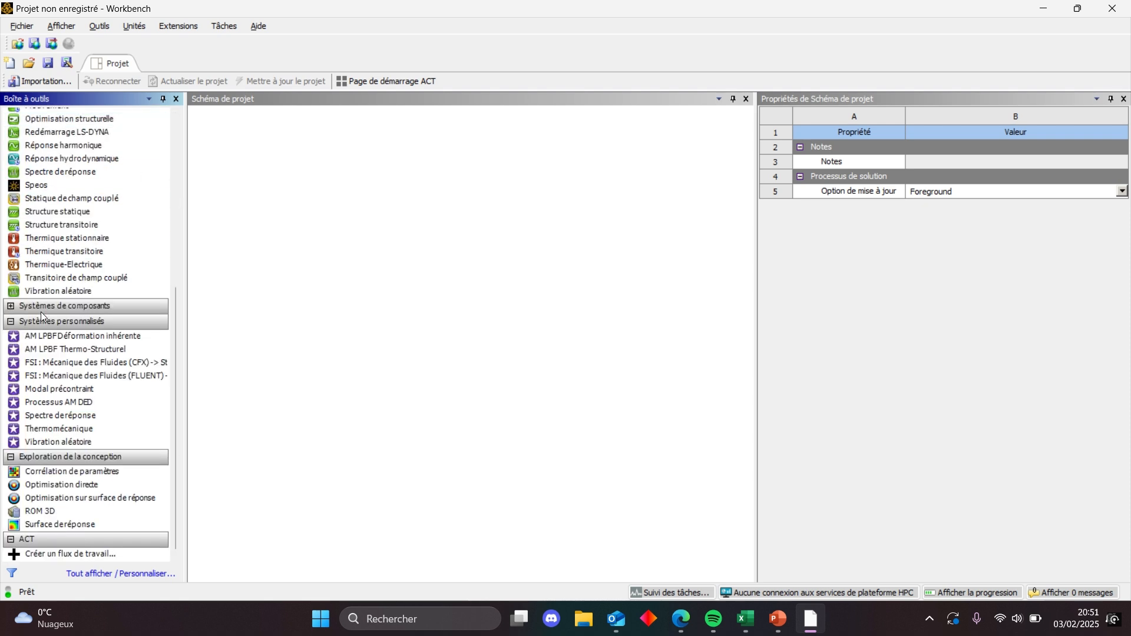
click(10, 321)
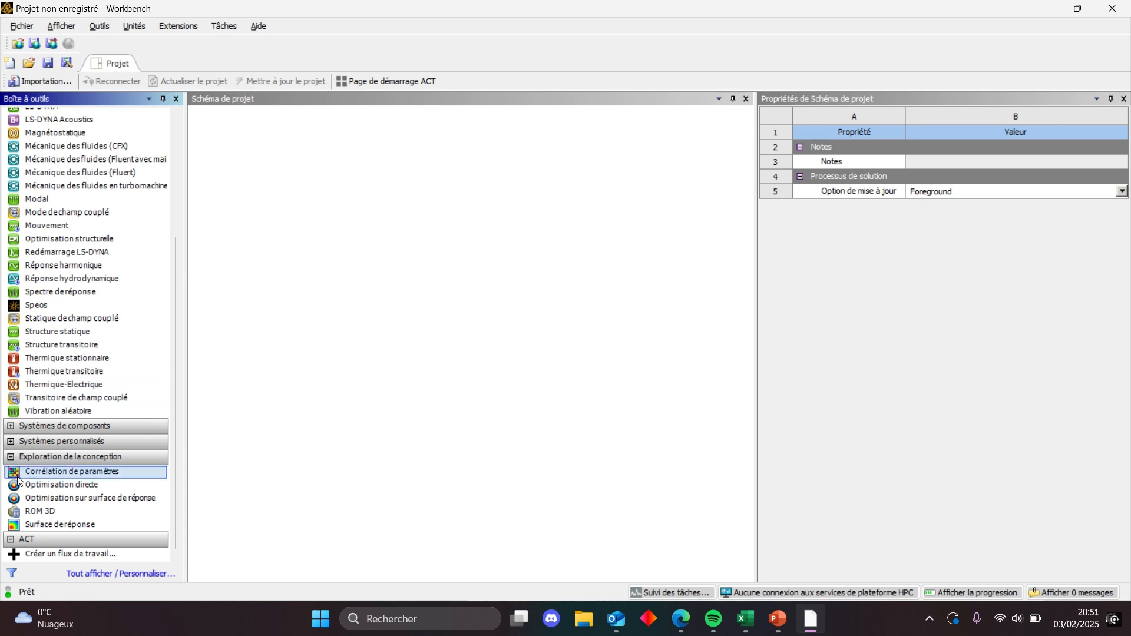
click(11, 457)
click(11, 541)
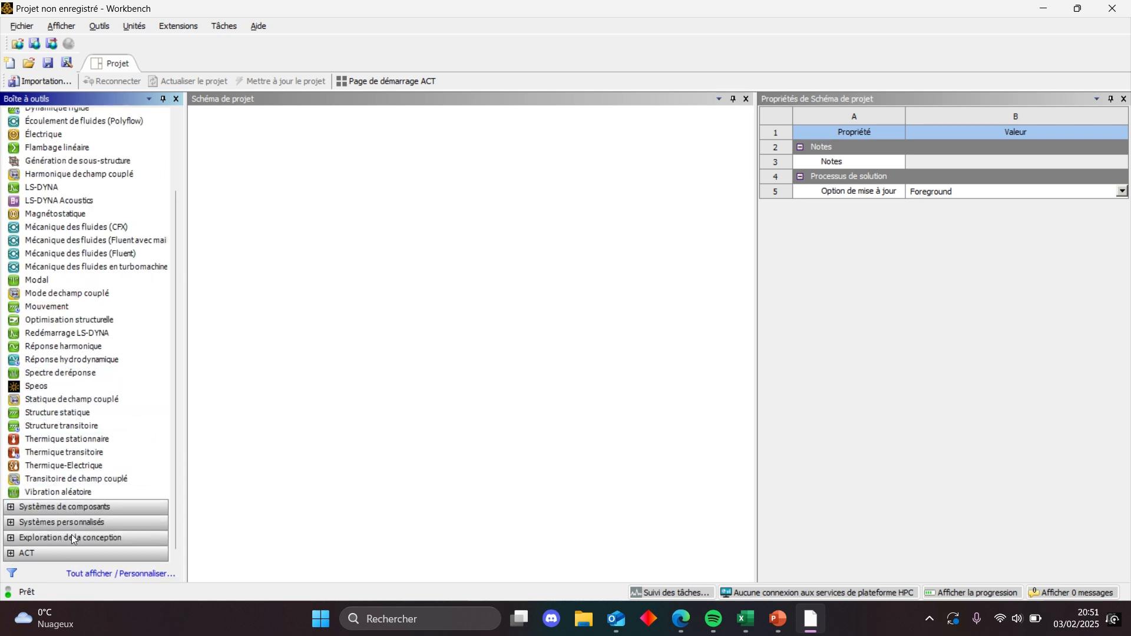
scroll(59, 418, up, 3)
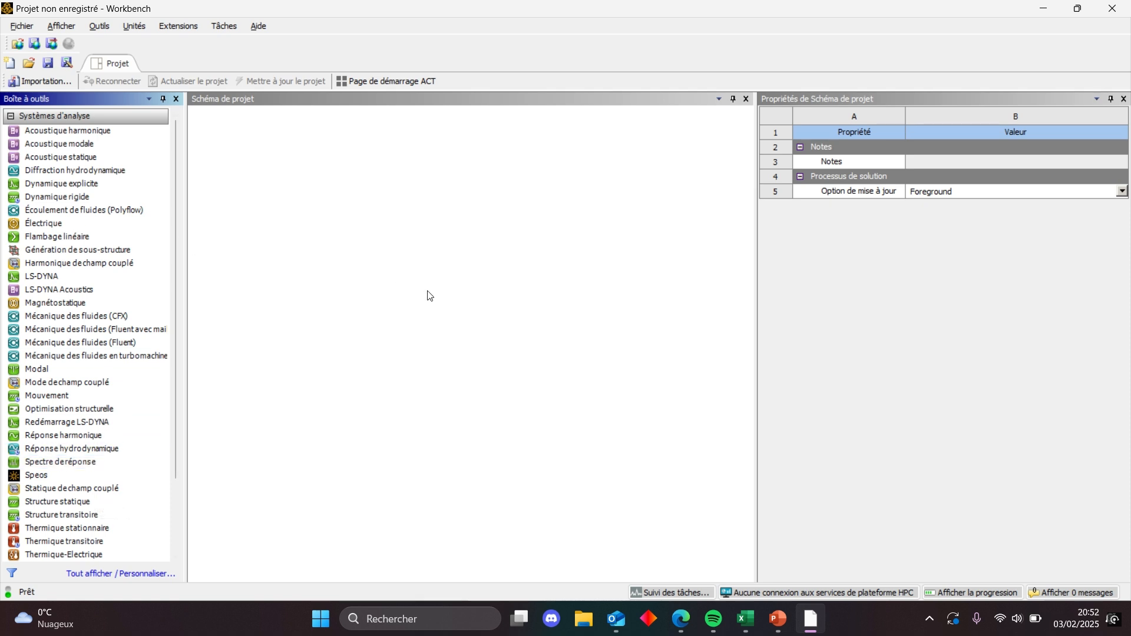
Open Paint and choose the Stylo de calligraphie brush
click(413, 618)
text(paint)
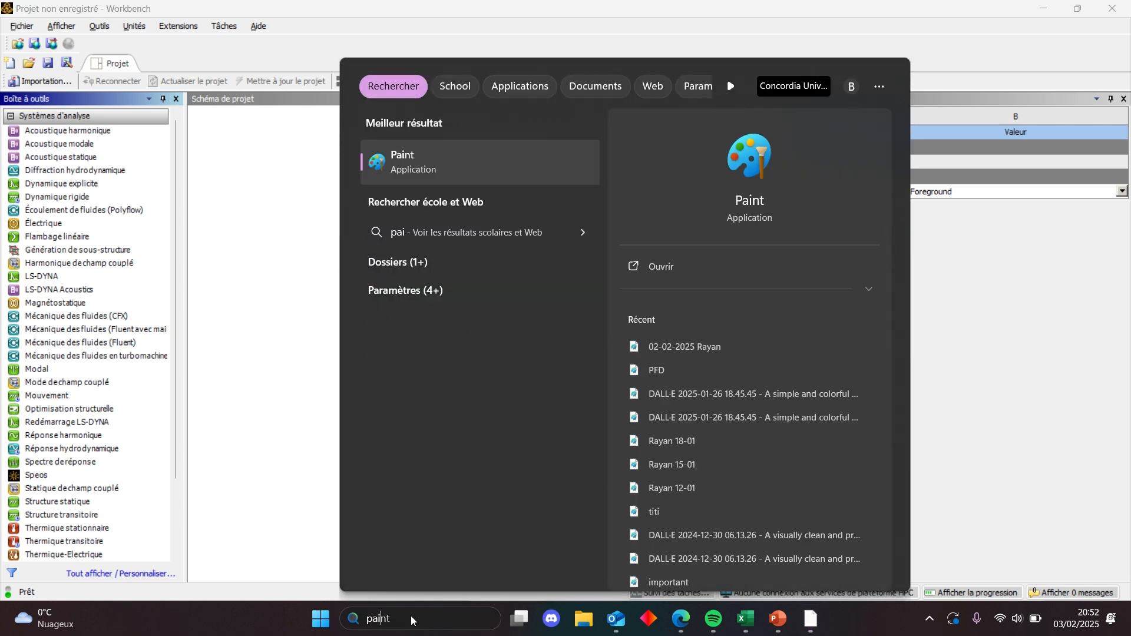
key(Return)
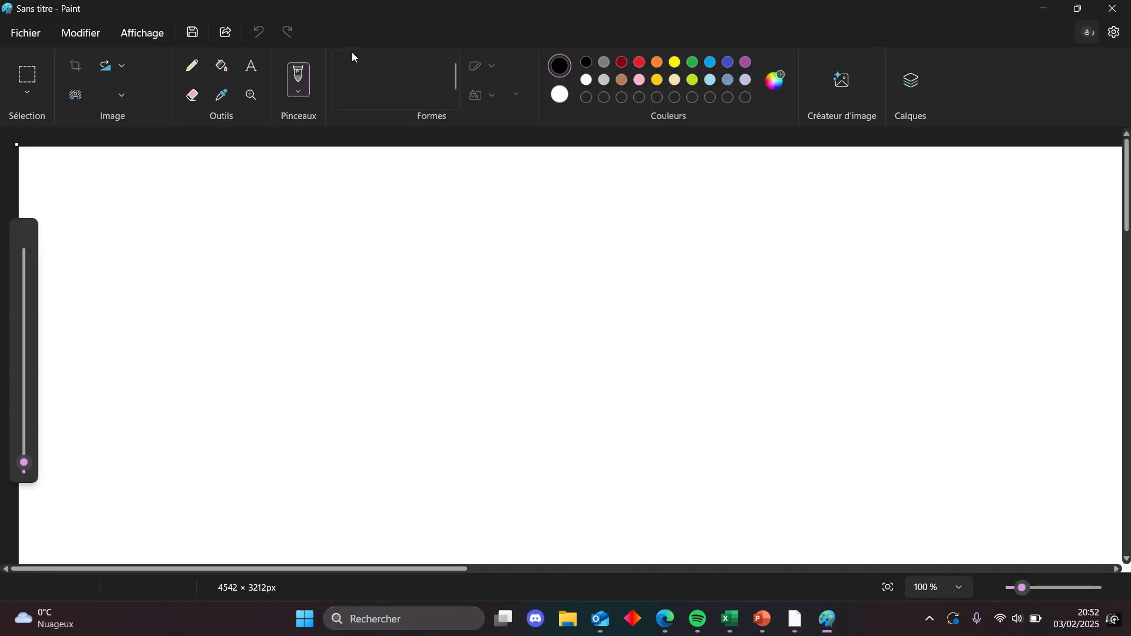
click(301, 91)
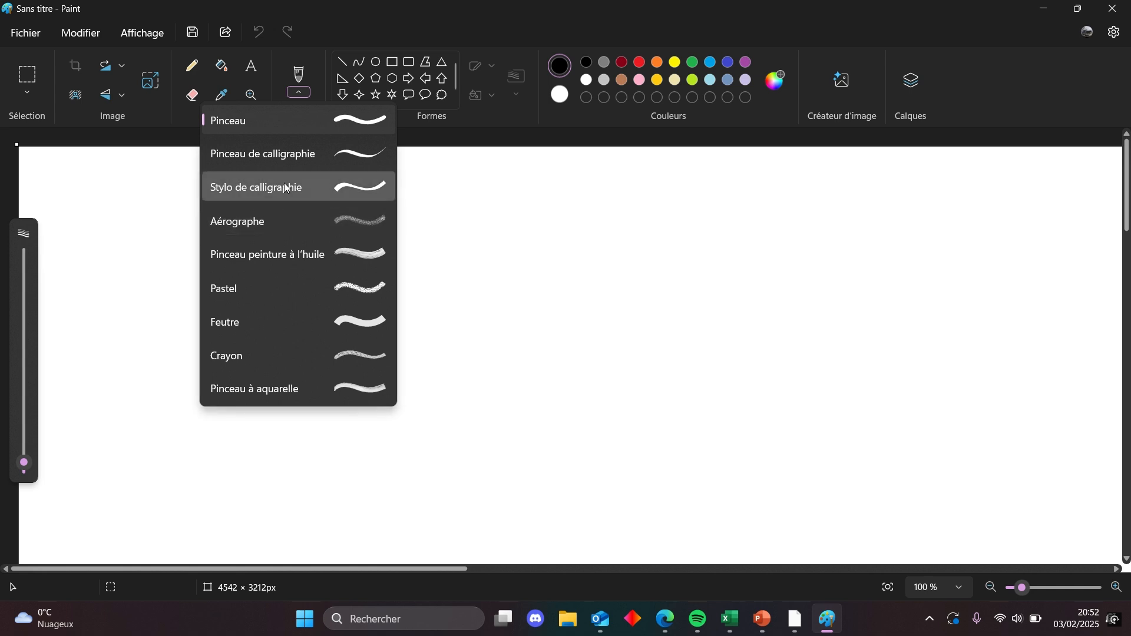
click(286, 187)
Draw a fixed wall as a black vertical line with diagonal hatching on its outer side
drag(248, 203, 250, 335)
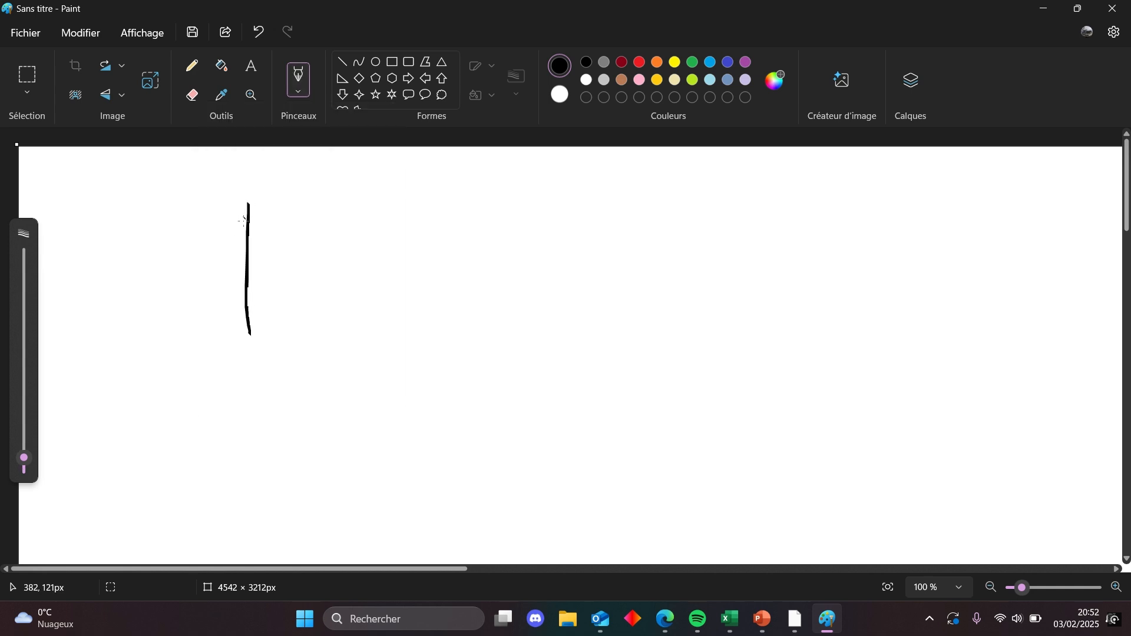
drag(244, 219, 227, 238)
drag(246, 237, 225, 273)
drag(243, 268, 228, 290)
drag(246, 290, 219, 328)
drag(244, 331, 227, 340)
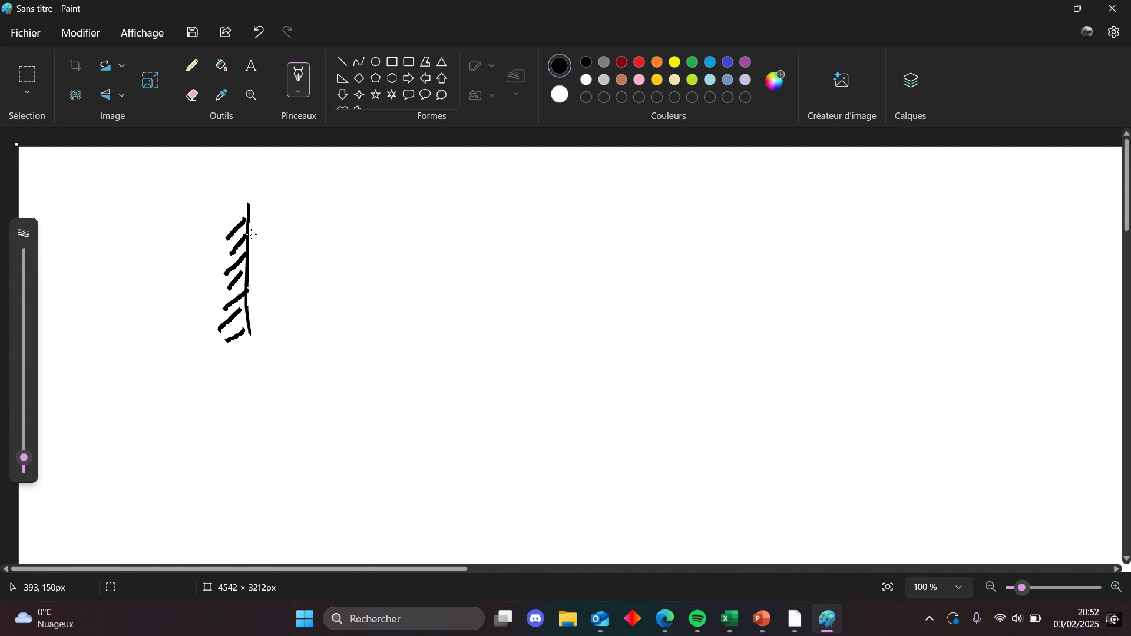
Draw a long horizontal beam outline extending from the wall, with a double-headed length arrow beneath it
drag(251, 232, 567, 235)
mouse_move(254, 299)
mouse_down()
mouse_move(566, 304)
mouse_move(577, 249)
mouse_move(561, 236)
mouse_up()
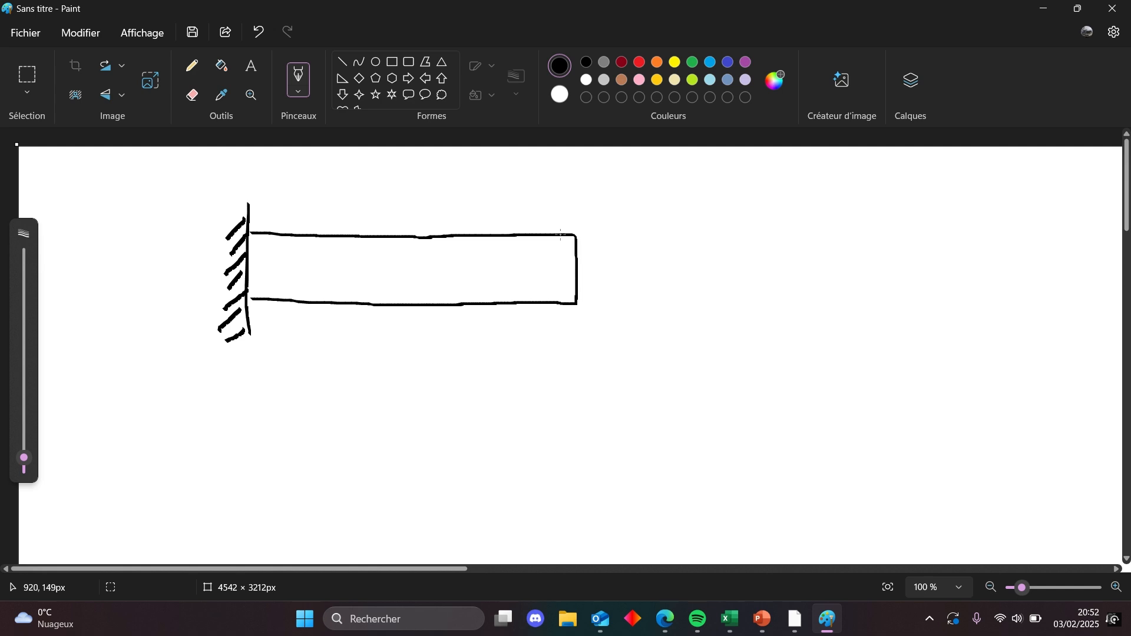
drag(272, 331, 583, 340)
Mark in red a load block above the beam's free end, plus an arrow and a dashed line at the wall joint
click(640, 62)
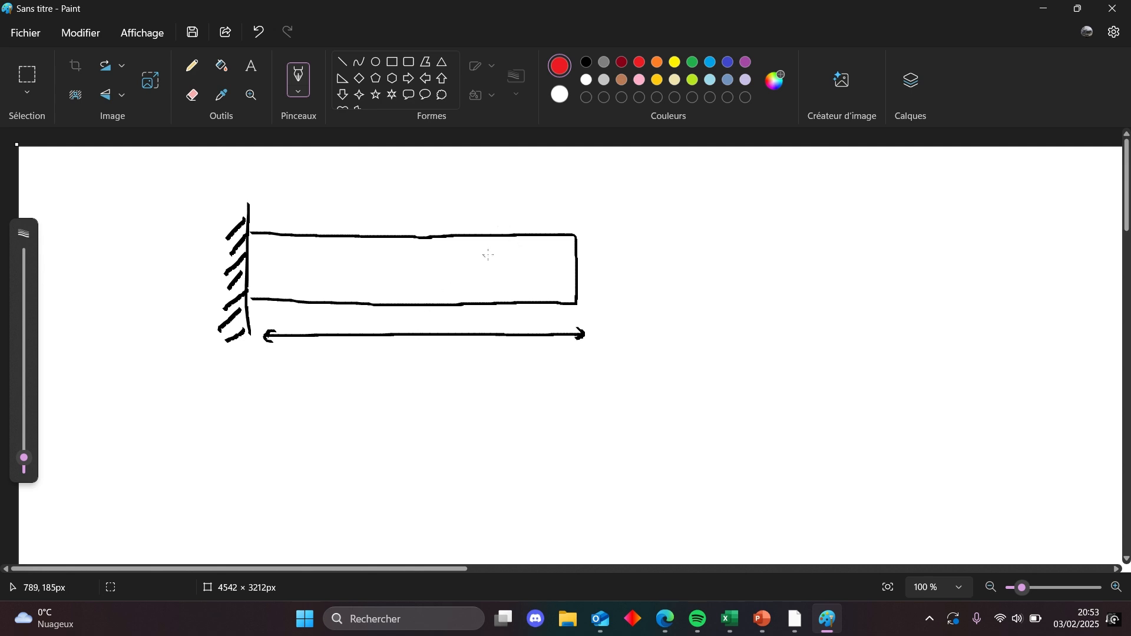
mouse_move(535, 201)
mouse_down()
mouse_move(568, 227)
mouse_move(568, 189)
mouse_up()
drag(283, 200, 255, 238)
mouse_move(269, 235)
mouse_down()
mouse_move(254, 239)
mouse_move(252, 217)
mouse_up()
click(252, 195)
drag(252, 226, 253, 255)
drag(253, 261, 253, 273)
drag(251, 288, 251, 327)
click(251, 334)
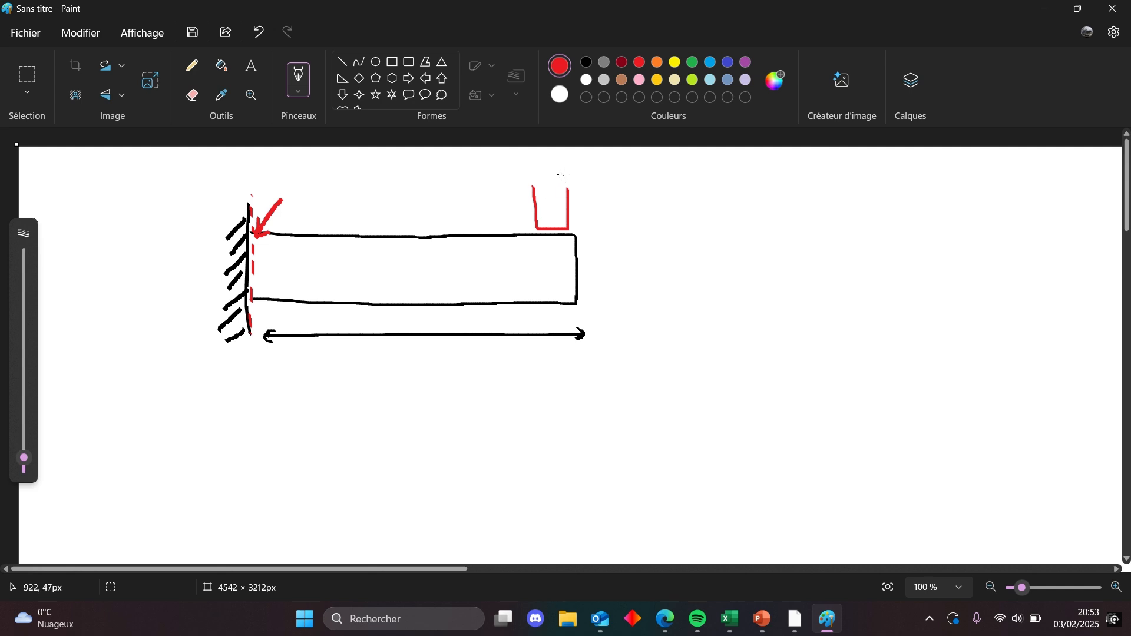
Add a red downward force arrow labelled P near the beam's free end and retrace the arrow at the wall
mouse_move(563, 174)
mouse_down()
mouse_move(524, 198)
mouse_move(588, 203)
mouse_move(541, 176)
mouse_move(553, 277)
mouse_up()
key(ctrl+z)
drag(544, 264, 599, 237)
drag(588, 226, 600, 224)
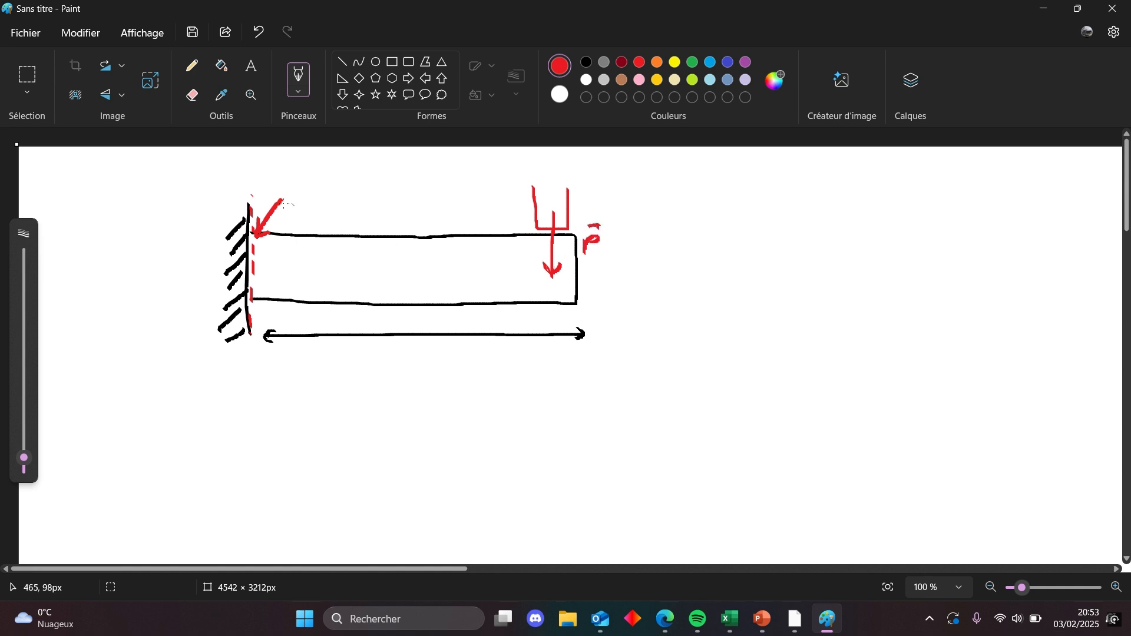
drag(288, 191, 259, 234)
Switch the drawing colour to orange and undo all the red annotations, leaving only the black beam sketch
click(658, 63)
key(ctrl+z)
key(ctrl+z)
key(ctrl+z)
key(ctrl+z)
key(ctrl+z)
key(ctrl+z)
key(ctrl+z)
key(ctrl+z)
key(ctrl+z)
key(ctrl+z)
key(ctrl+z)
key(ctrl+z)
key(ctrl+z)
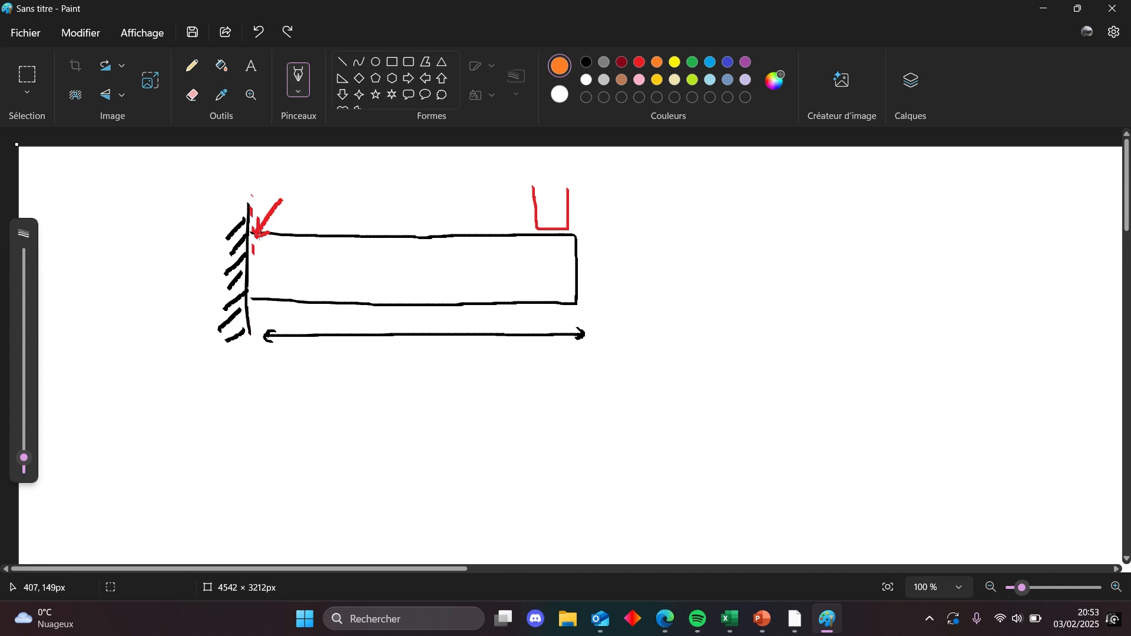
key(ctrl+z)
key(ctrl+z)
key(ctrl+z)
key(ctrl+z)
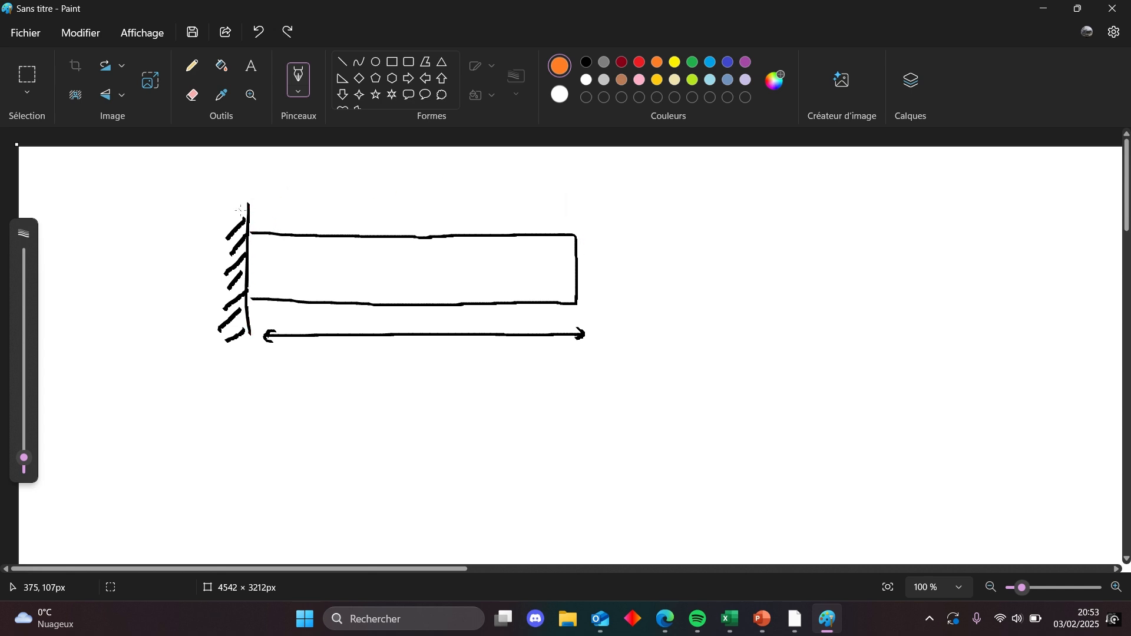
Outline the hatched wall in orange and draw a long red downward force arrow near the beam's free end
mouse_move(251, 203)
mouse_down()
mouse_move(233, 200)
mouse_move(232, 350)
mouse_move(248, 303)
mouse_move(246, 203)
mouse_up()
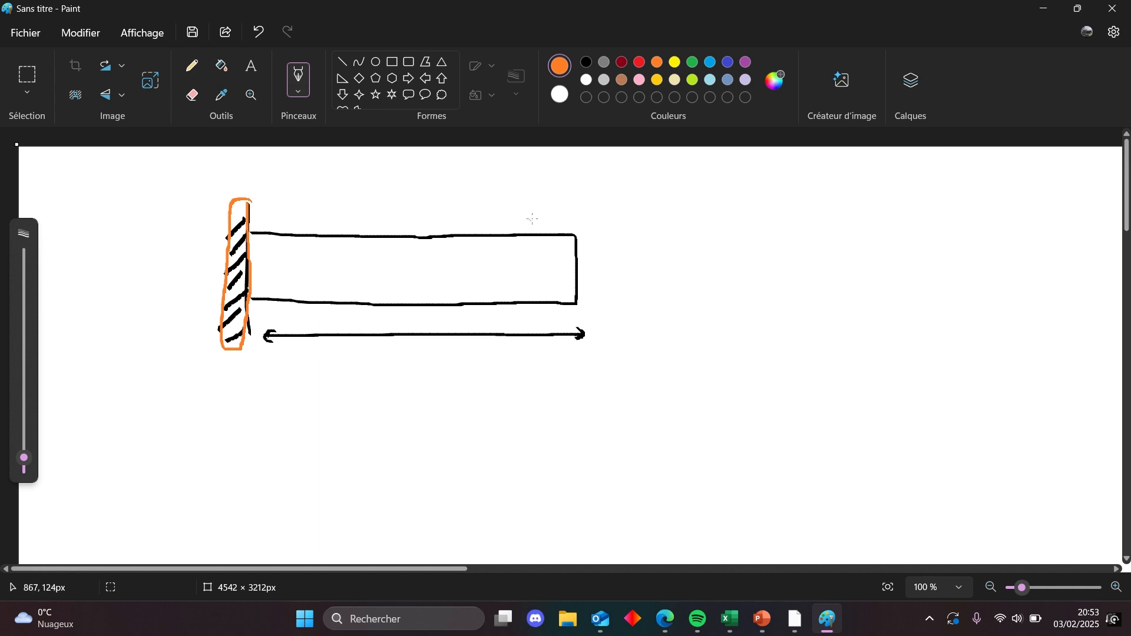
click(639, 62)
drag(548, 237, 548, 371)
drag(541, 361, 562, 354)
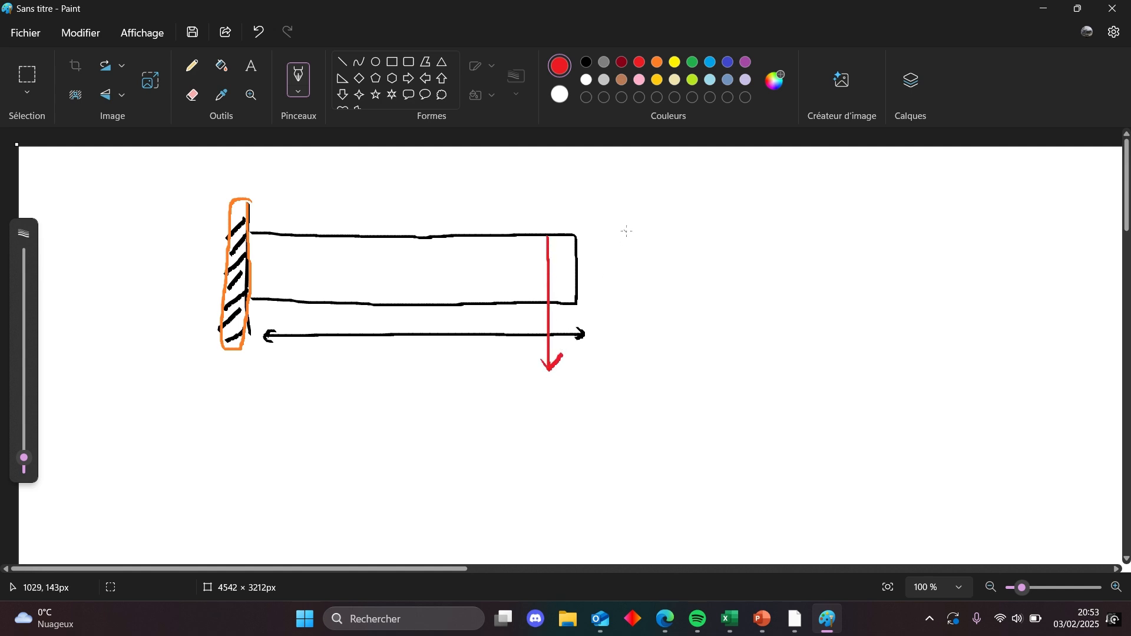
Write the load P = 2N beside the beam in red and label the beam Aluminium with a pointing arrow
mouse_move(627, 224)
mouse_down()
mouse_move(628, 245)
mouse_move(634, 215)
mouse_up()
drag(629, 211, 656, 234)
drag(648, 239, 657, 239)
mouse_move(687, 221)
mouse_down()
mouse_move(682, 236)
mouse_move(703, 235)
mouse_up()
mouse_move(709, 222)
mouse_down()
mouse_move(718, 234)
mouse_move(729, 211)
mouse_up()
mouse_move(484, 204)
mouse_down()
mouse_move(461, 239)
mouse_move(476, 234)
mouse_up()
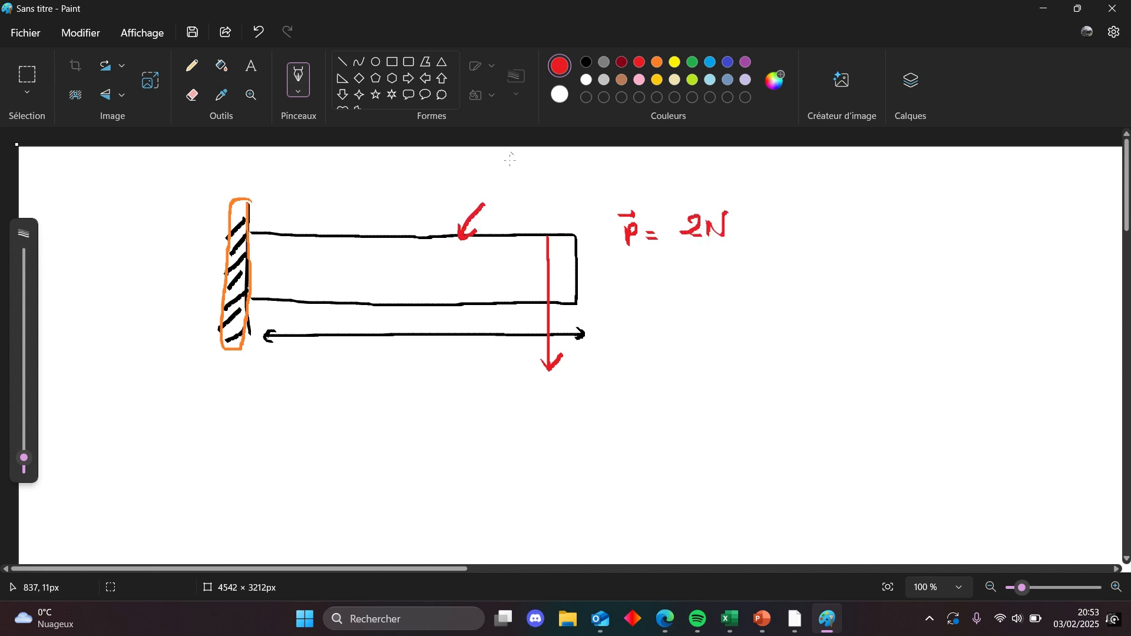
mouse_move(505, 156)
mouse_down()
mouse_move(500, 178)
mouse_move(620, 175)
mouse_up()
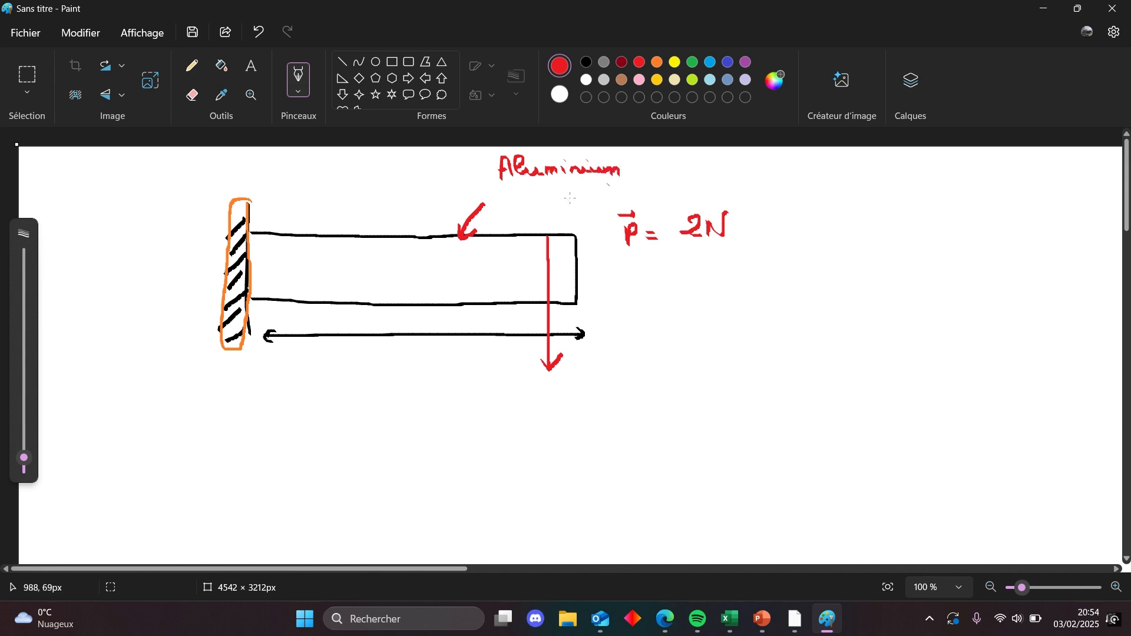
Mark the wall joint with two small red arrows and draw red depth edges along the beam's free end and upper side
mouse_move(265, 205)
mouse_down()
mouse_move(248, 223)
mouse_move(258, 220)
mouse_up()
mouse_move(251, 317)
mouse_down()
mouse_move(266, 334)
mouse_move(263, 319)
mouse_up()
mouse_move(572, 235)
mouse_down()
mouse_move(589, 224)
mouse_move(594, 292)
mouse_move(582, 299)
mouse_up()
drag(589, 222, 251, 220)
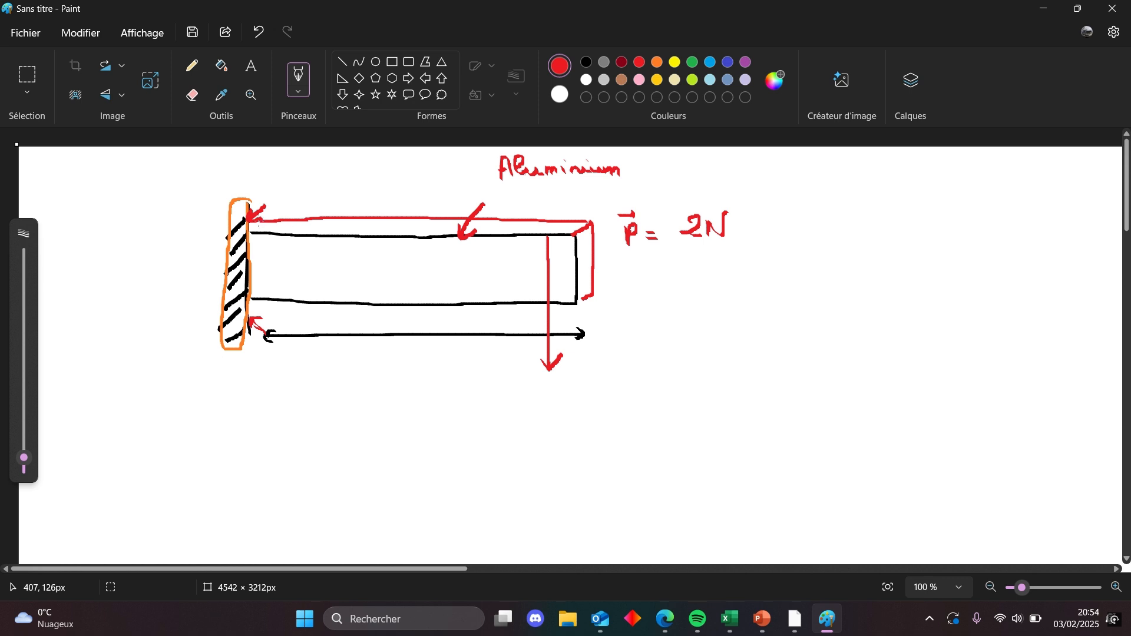
Hatch the end face at the beam's free end in orange
click(657, 62)
drag(585, 235, 579, 257)
drag(590, 252, 580, 288)
drag(594, 280, 585, 303)
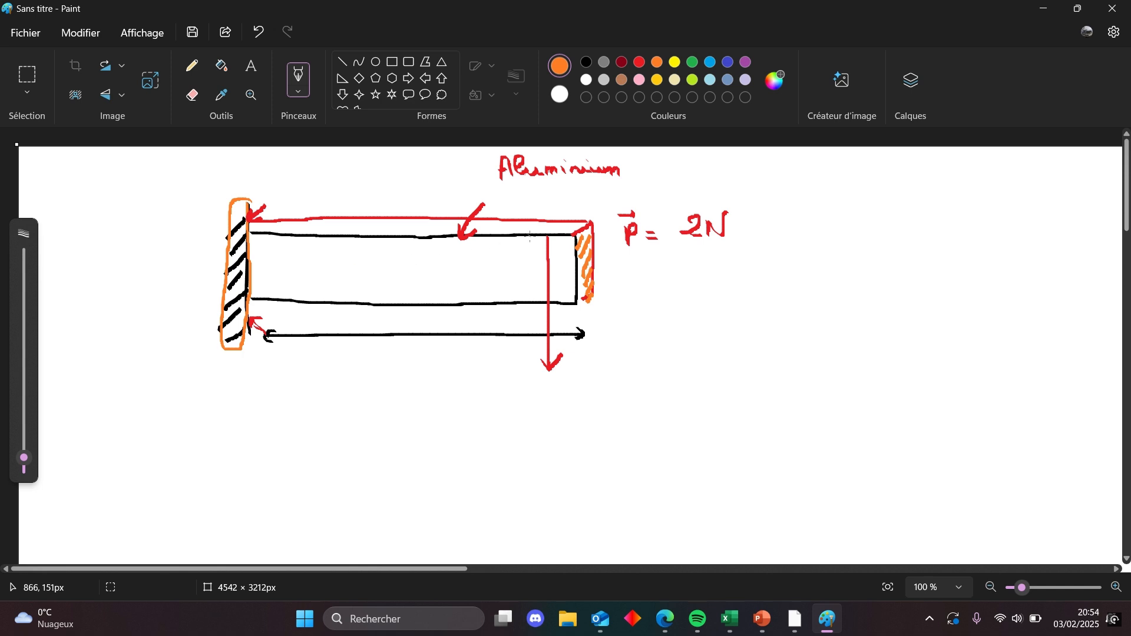
Write the length 450 mm in orange below the double-headed arrow
drag(258, 255, 260, 263)
key(ctrl+z)
drag(362, 345, 370, 362)
drag(385, 348, 375, 363)
drag(396, 351, 462, 359)
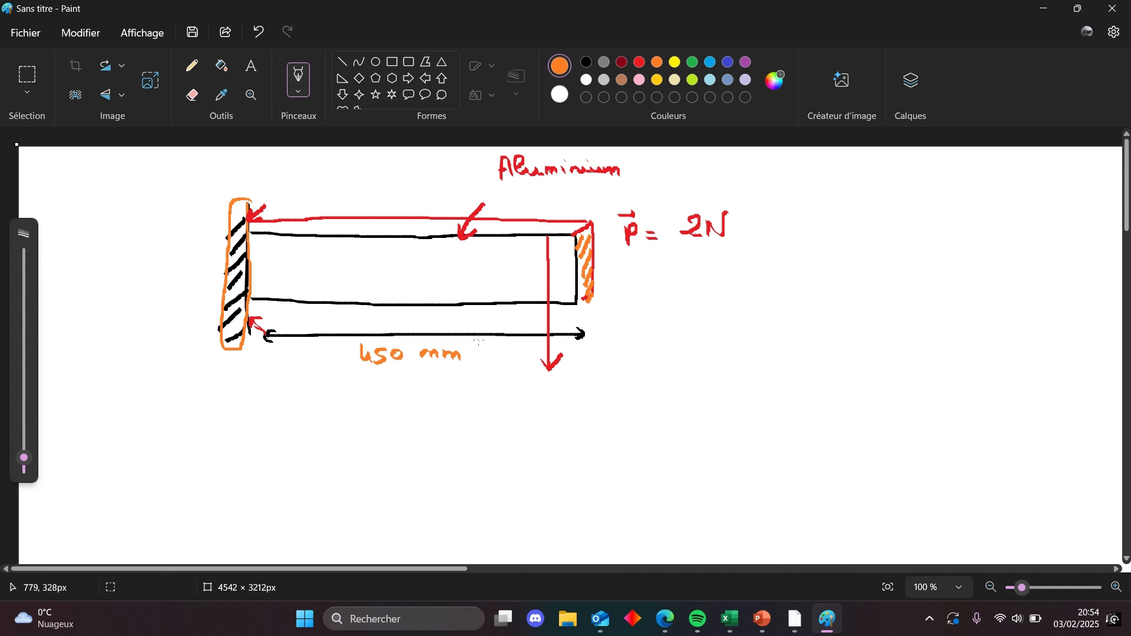
Switch back to Ansys Workbench, add a Structure statique system to the project schematic and select its Données techniques component
click(1043, 8)
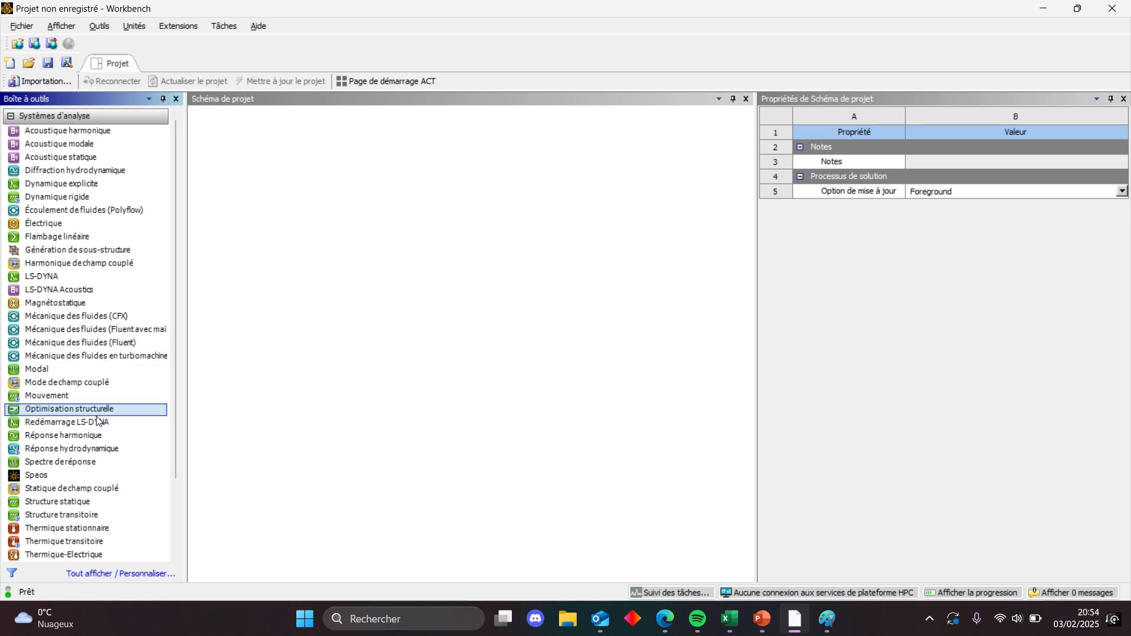
drag(81, 502, 268, 185)
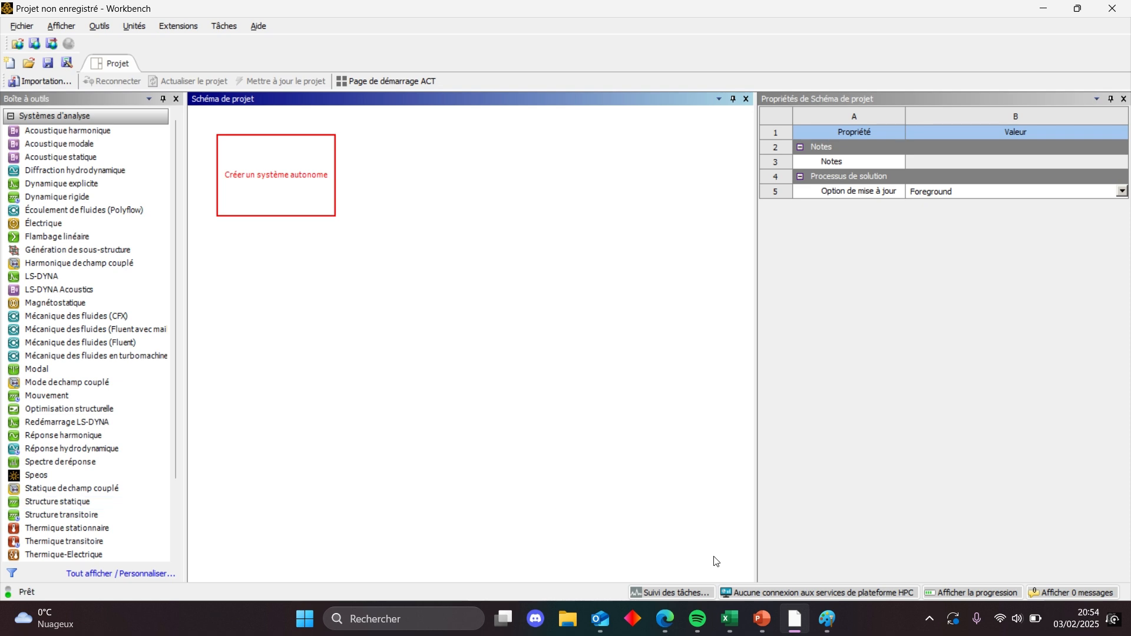
click(826, 619)
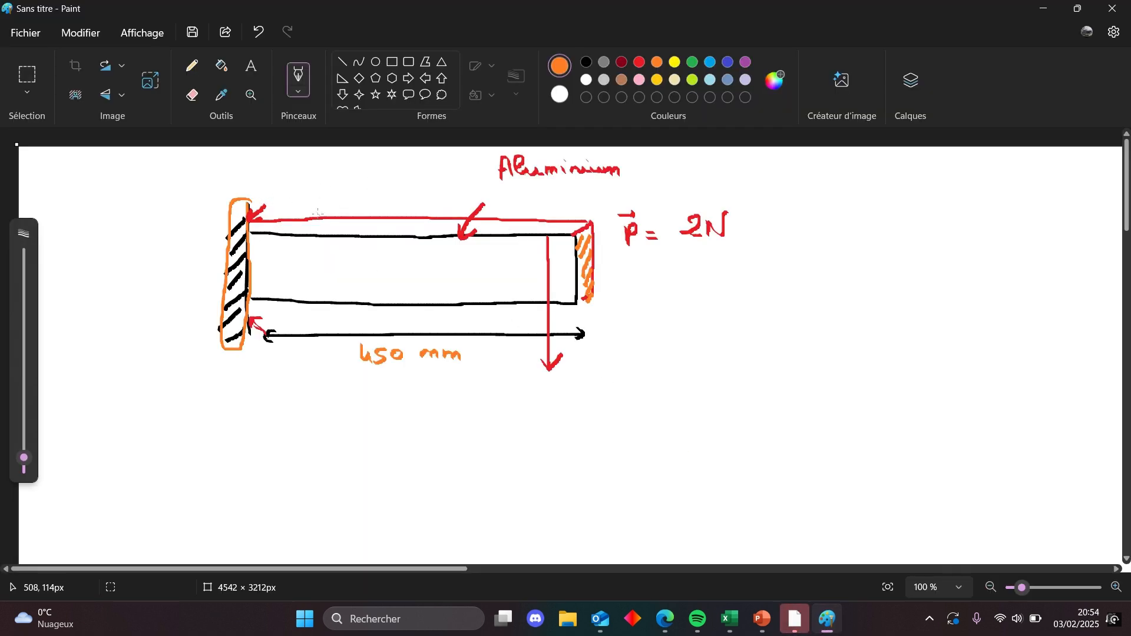
click(1046, 8)
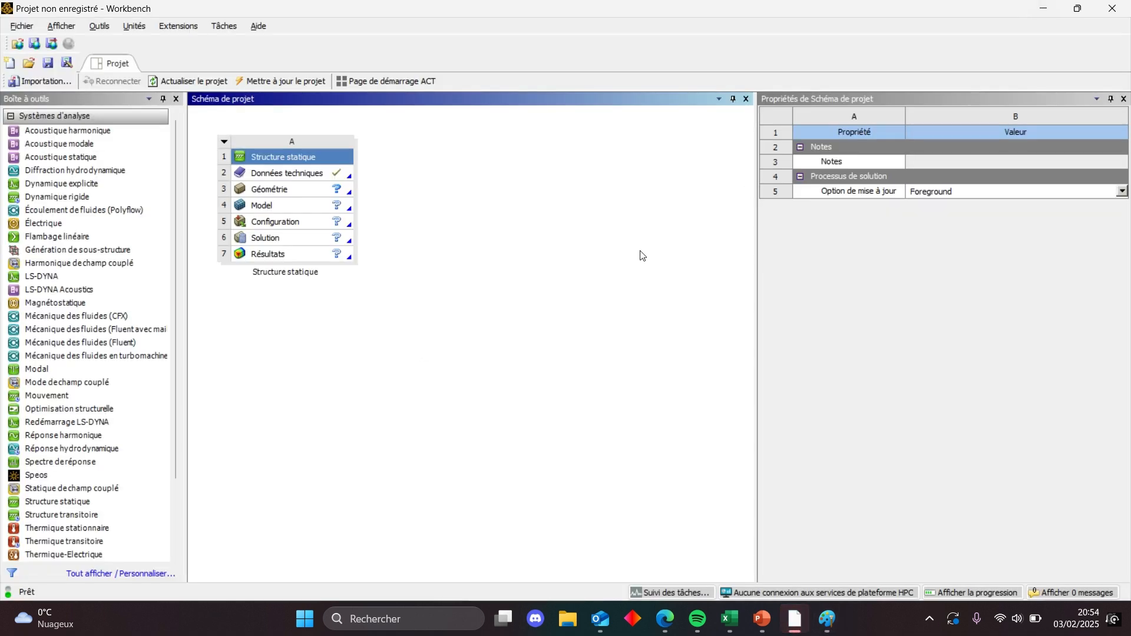
click(287, 175)
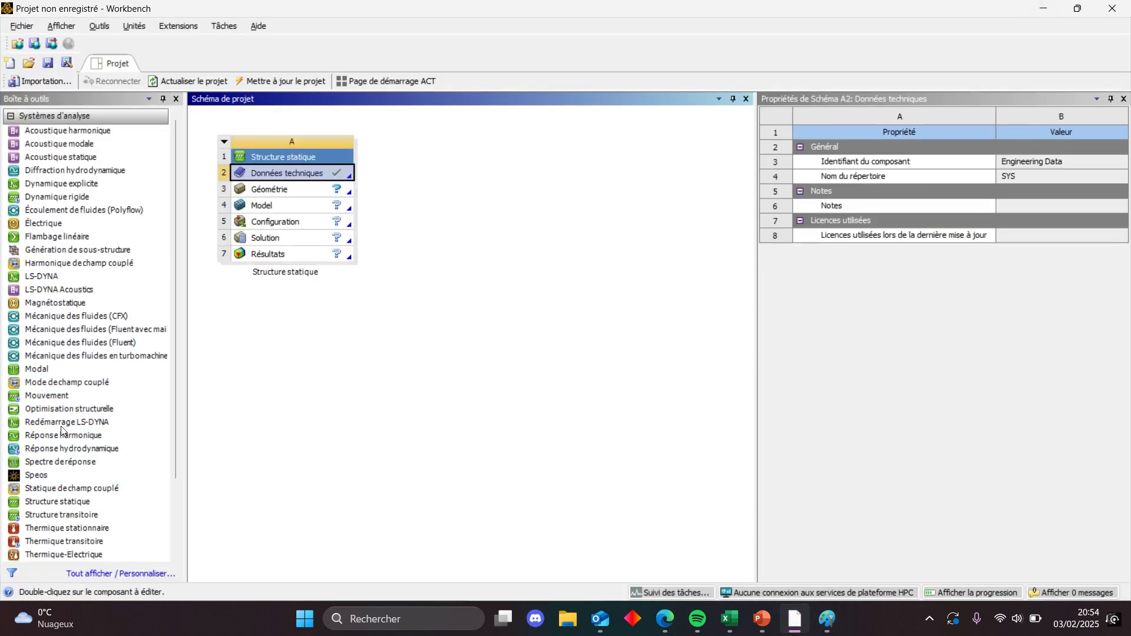
drag(59, 506, 67, 504)
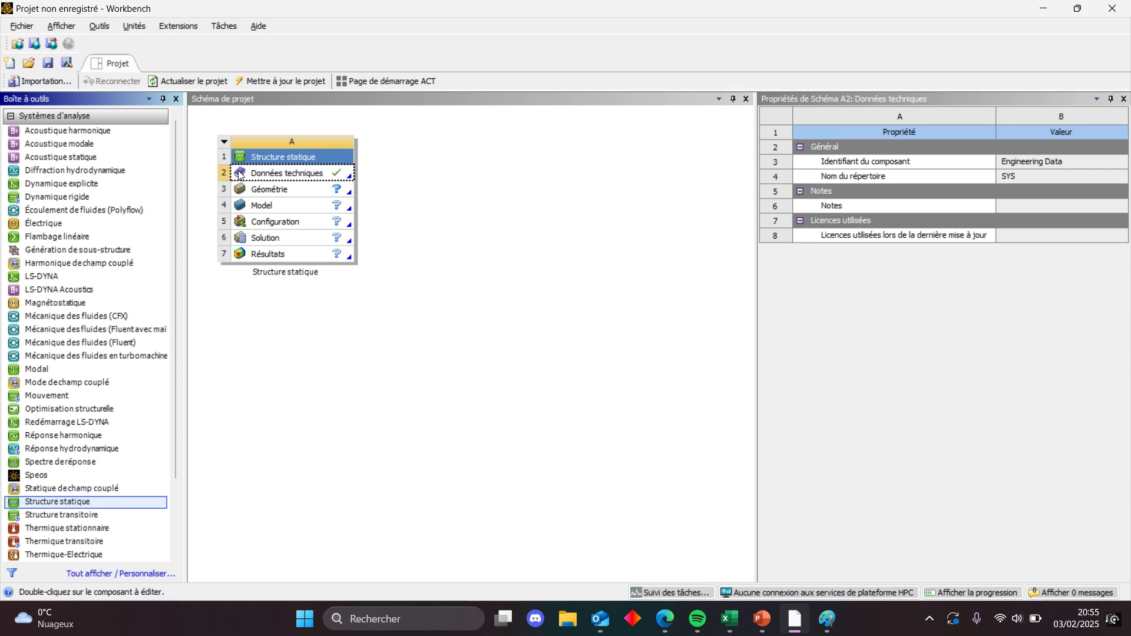
Open the Données techniques component of the Structure statique system for editing
click(291, 176)
click(281, 190)
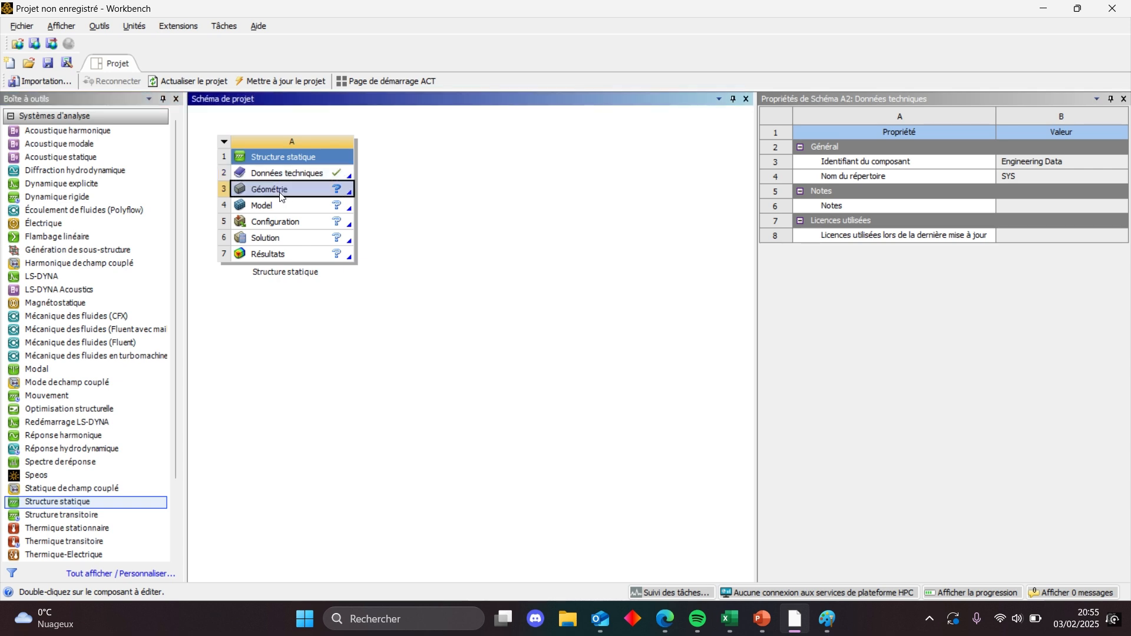
click(338, 176)
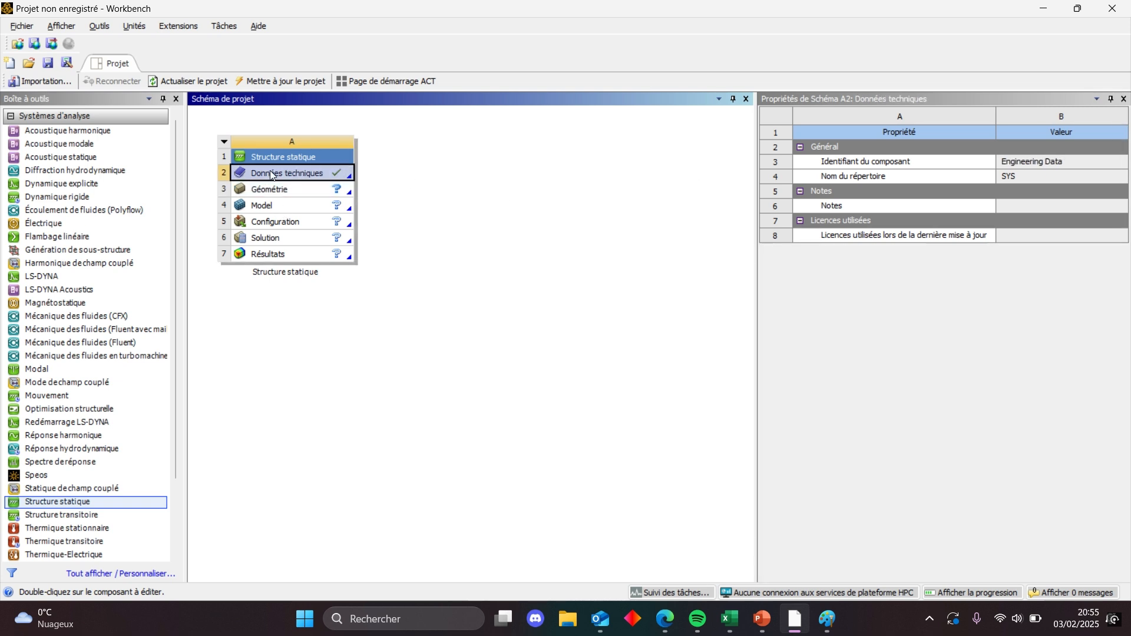
right_click(336, 172)
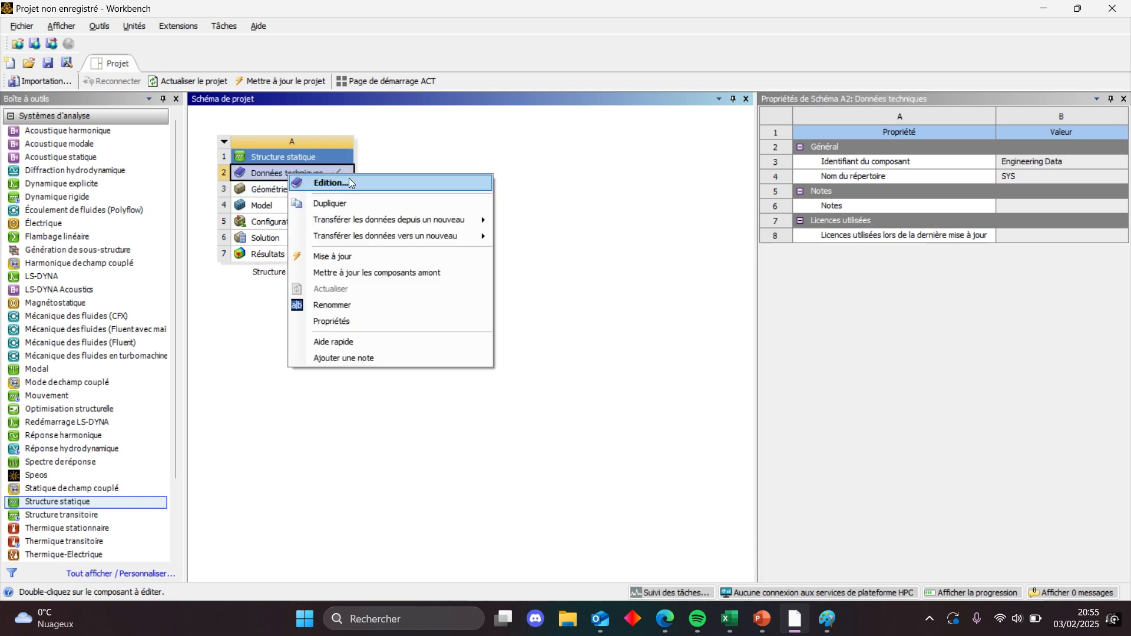
click(350, 179)
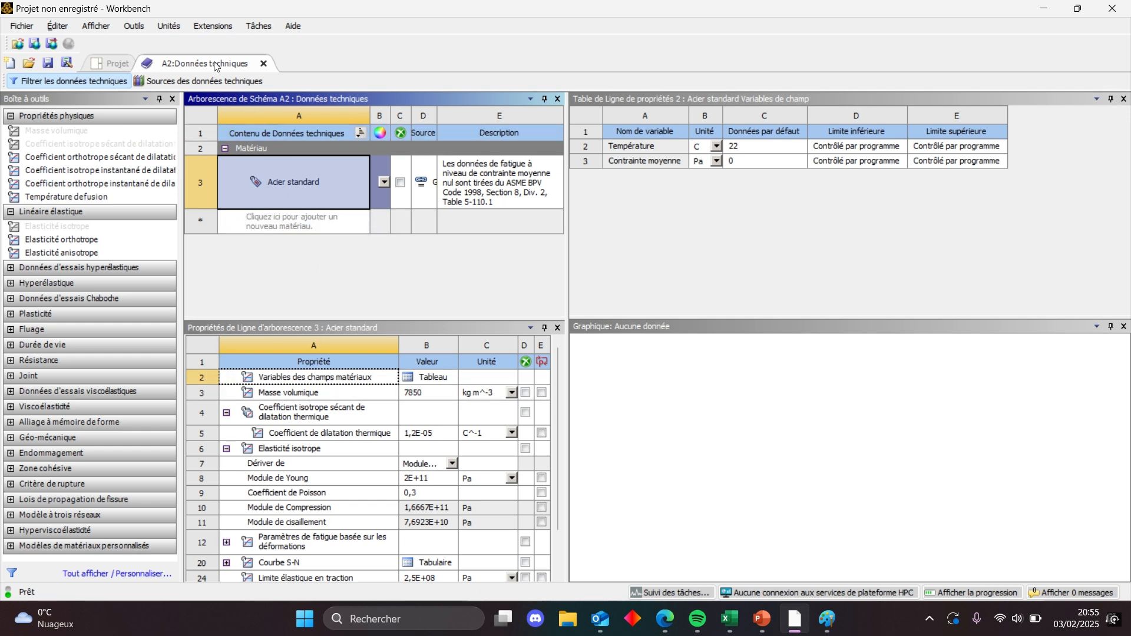
Add Alliage d'aluminium from the Matériaux généraux source to the analysis materials and return to the project's material list
click(206, 82)
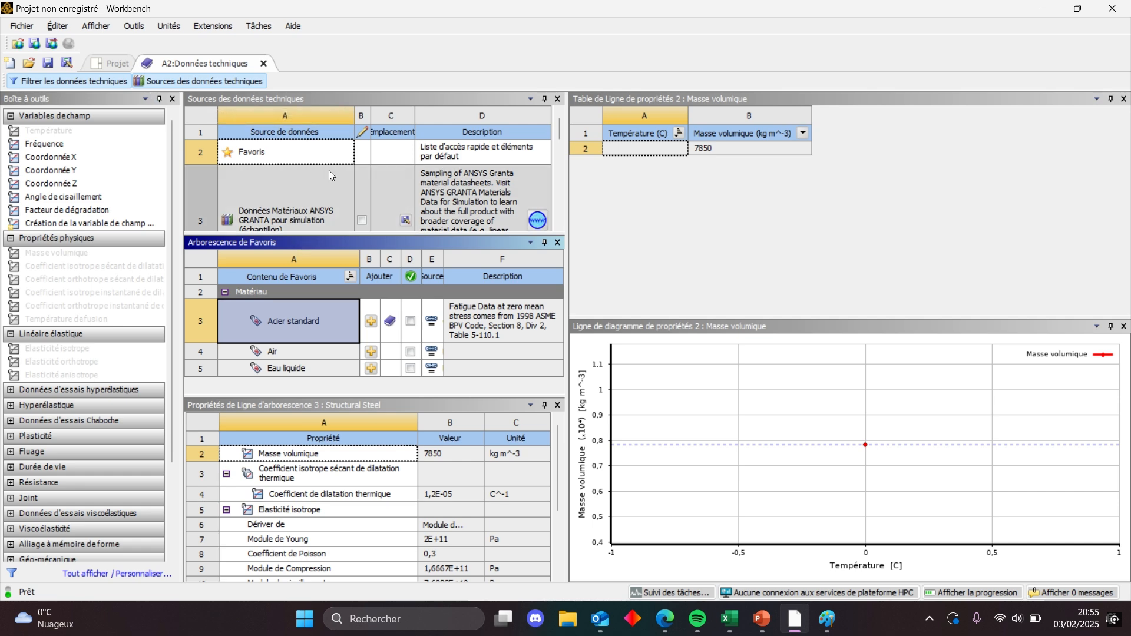
scroll(330, 179, down, 2)
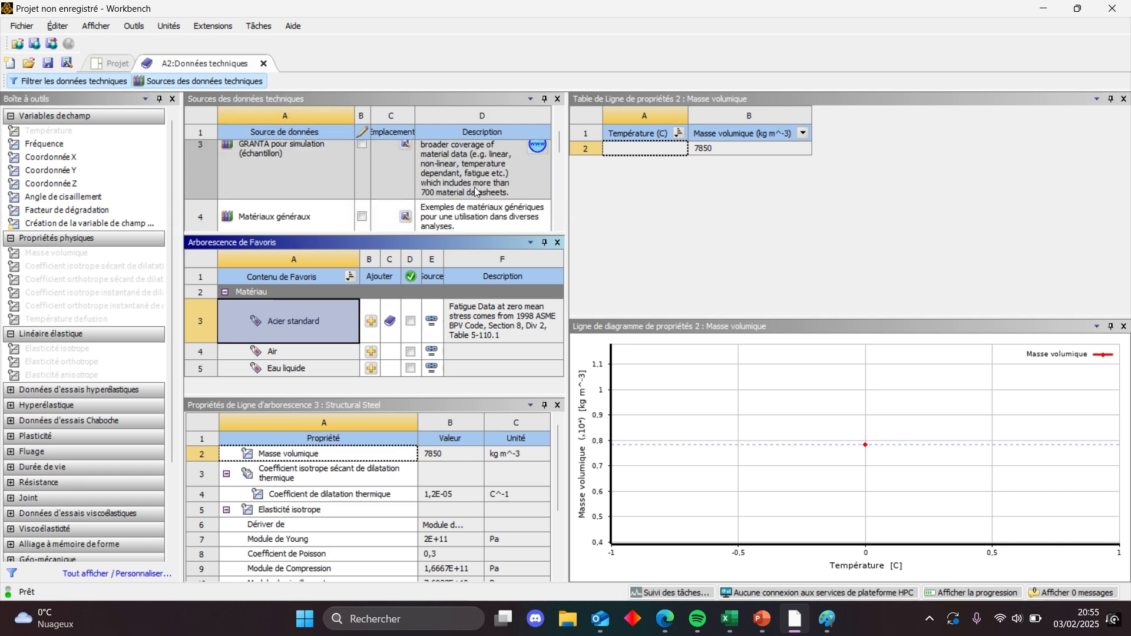
click(311, 218)
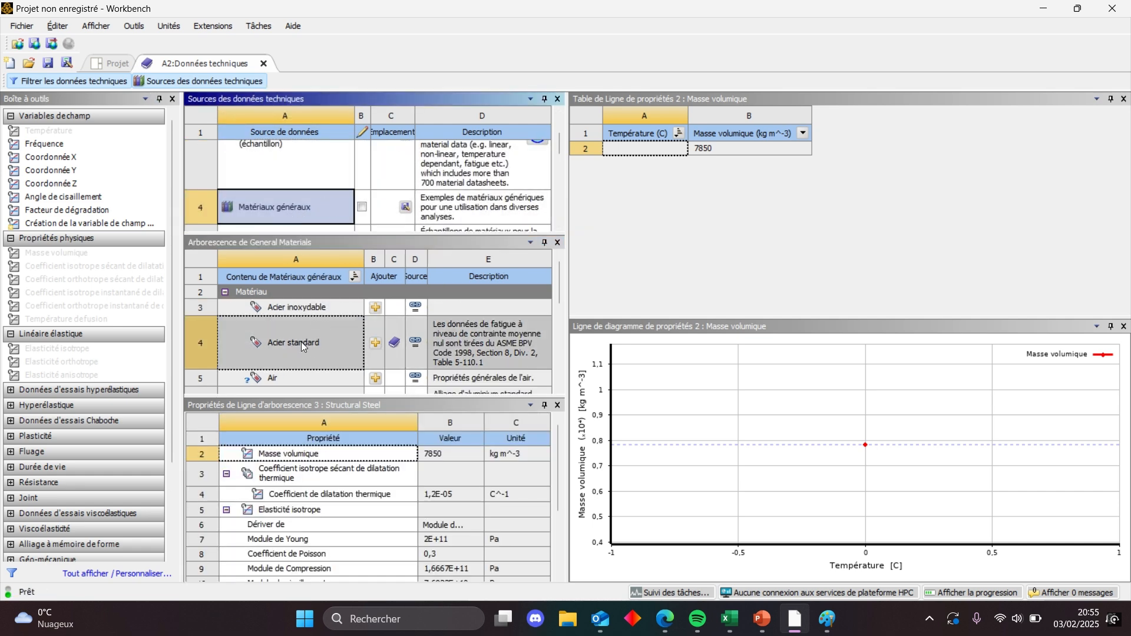
scroll(318, 351, down, 3)
click(313, 323)
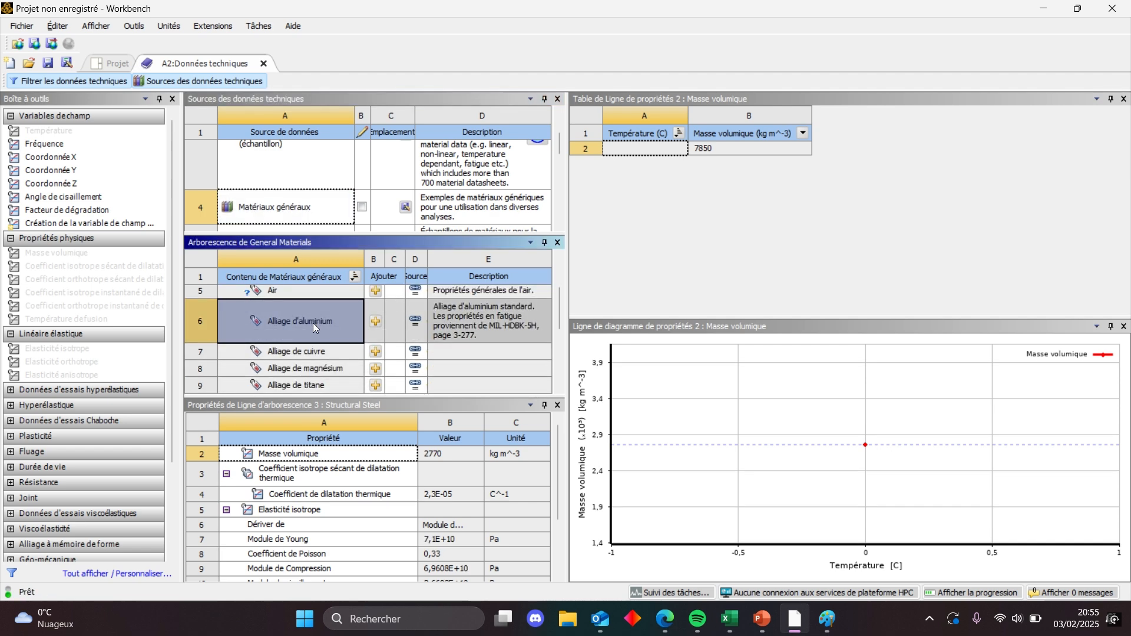
click(375, 322)
click(189, 80)
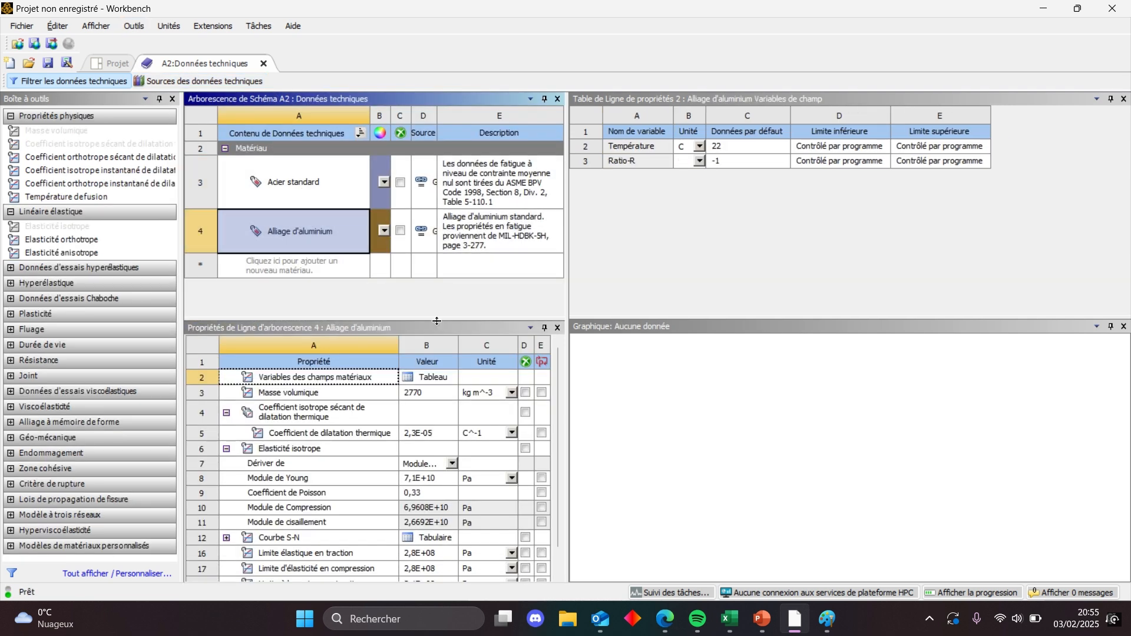
Set the density (Masse volumique) of Alliage d'aluminium to 2690 kg m^-3
click(421, 393)
double_click(423, 393)
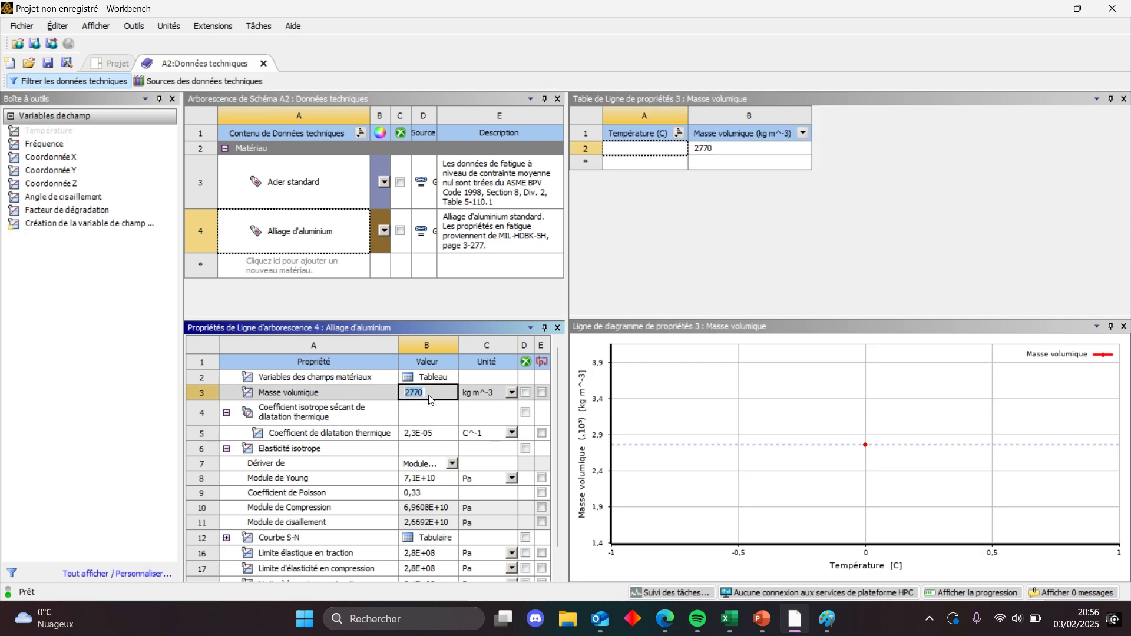
click(417, 412)
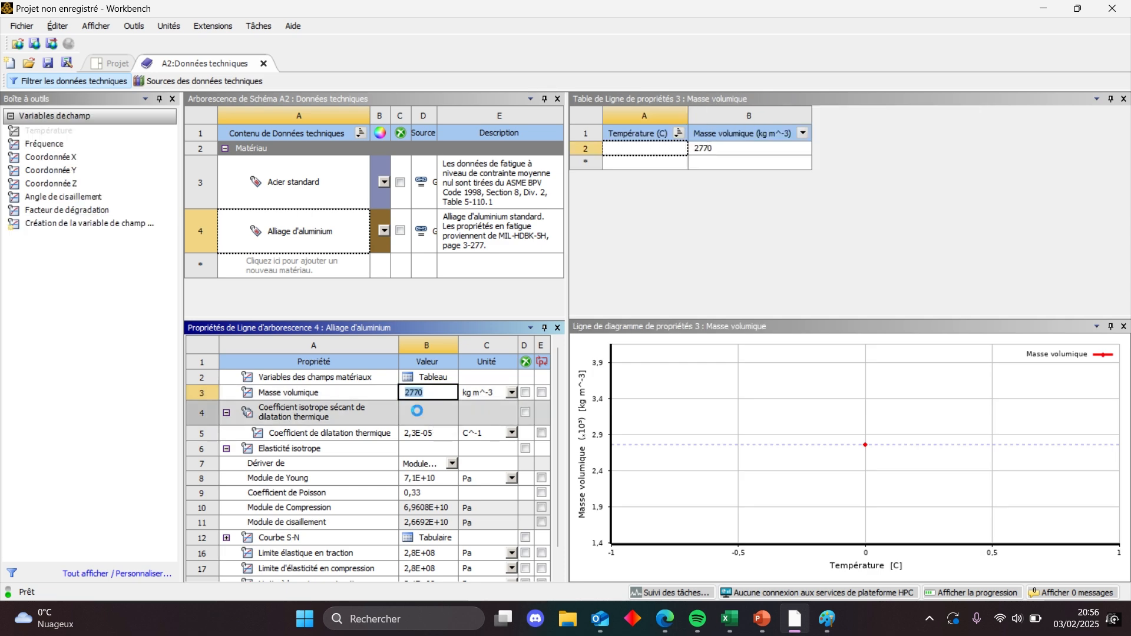
click(427, 393)
double_click(425, 392)
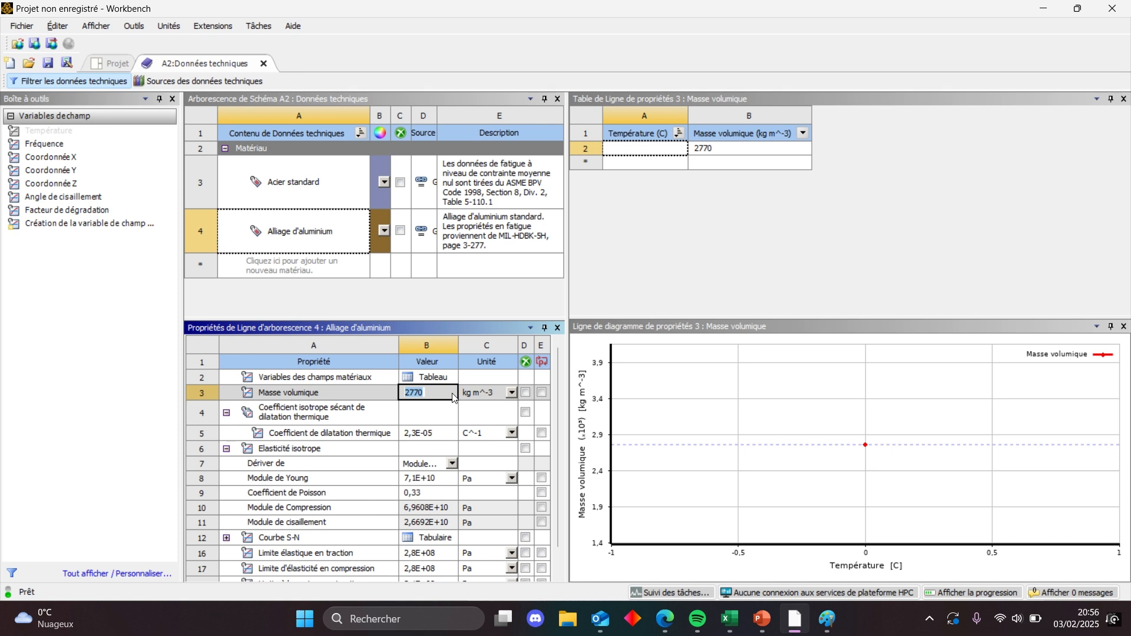
text(2690)
key(Return)
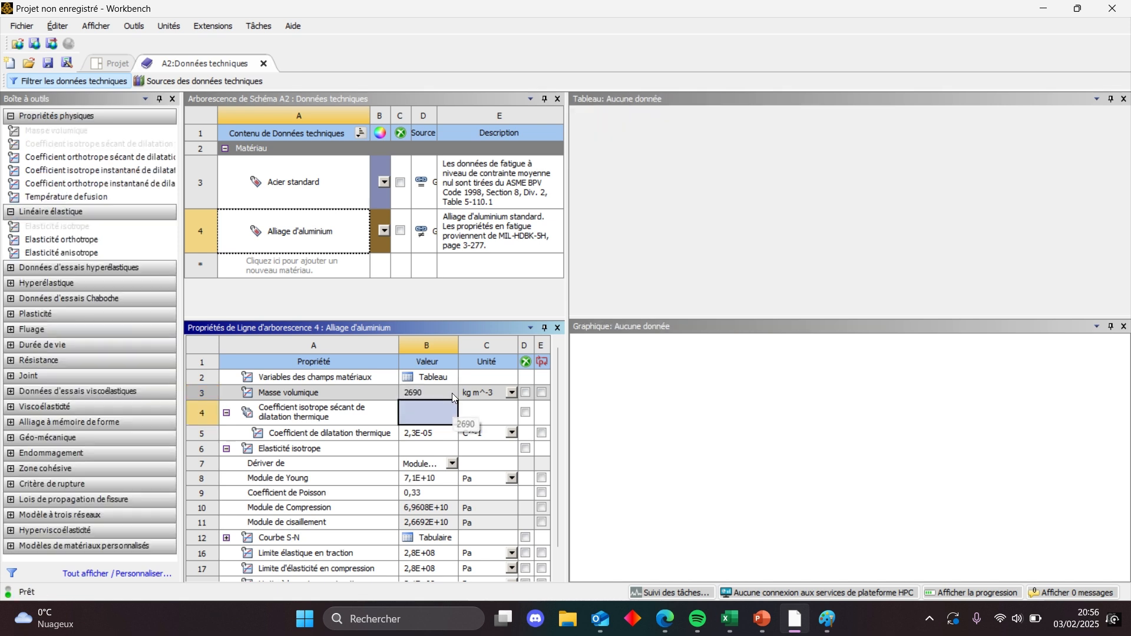
Try to set the Young's modulus of Alliage d'aluminium to 62.5e9 Pa with a decimal point
click(423, 479)
double_click(427, 480)
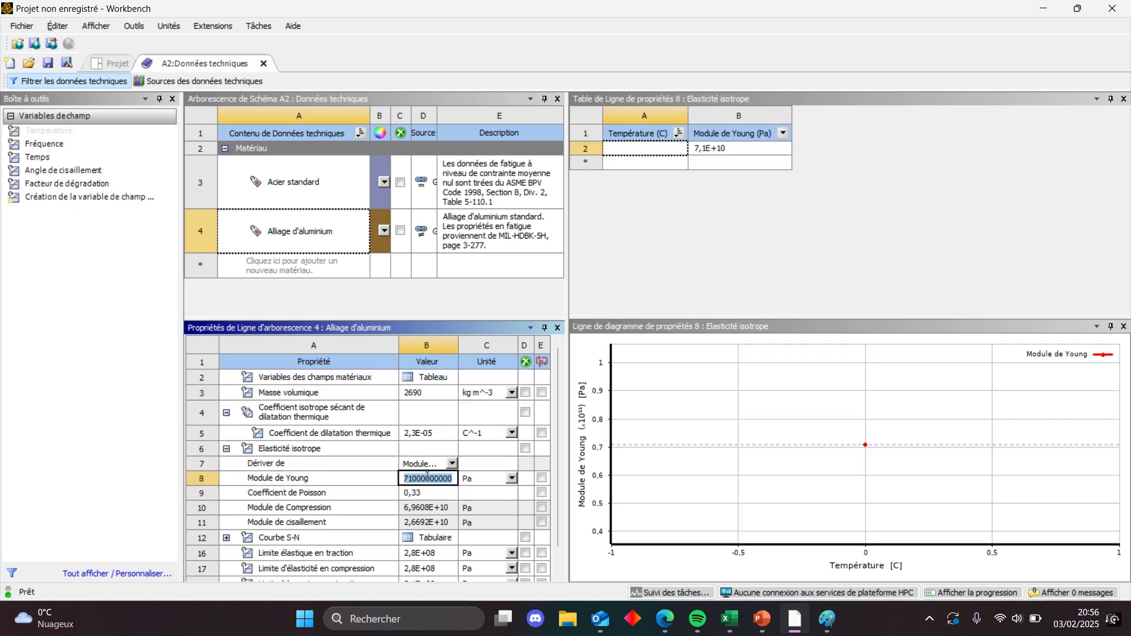
text(62.5)
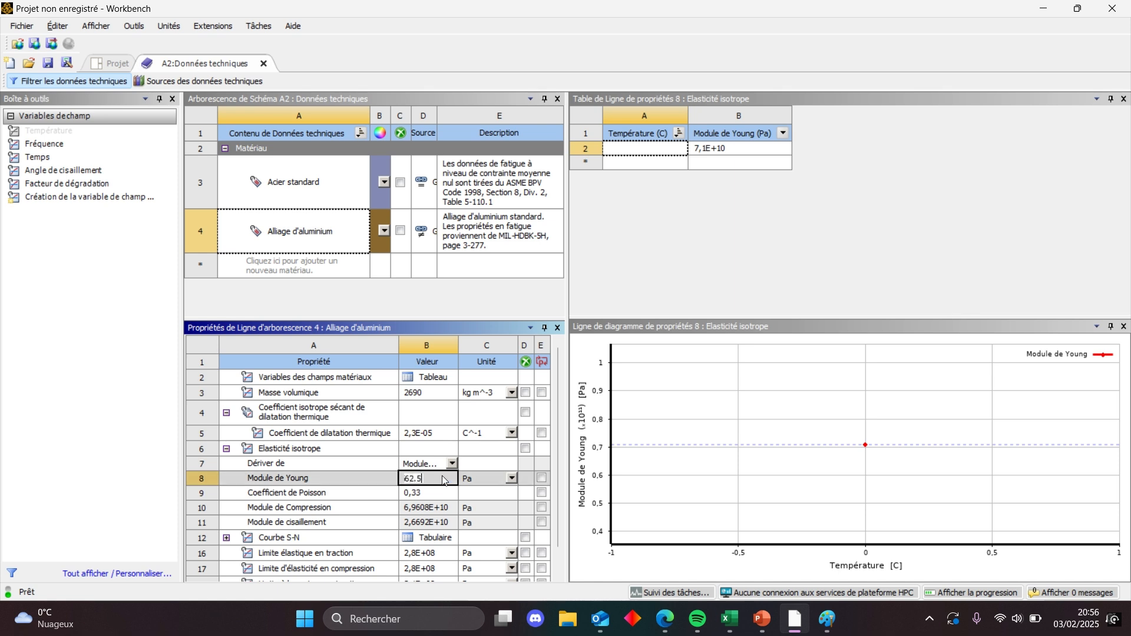
text(e9)
key(Return)
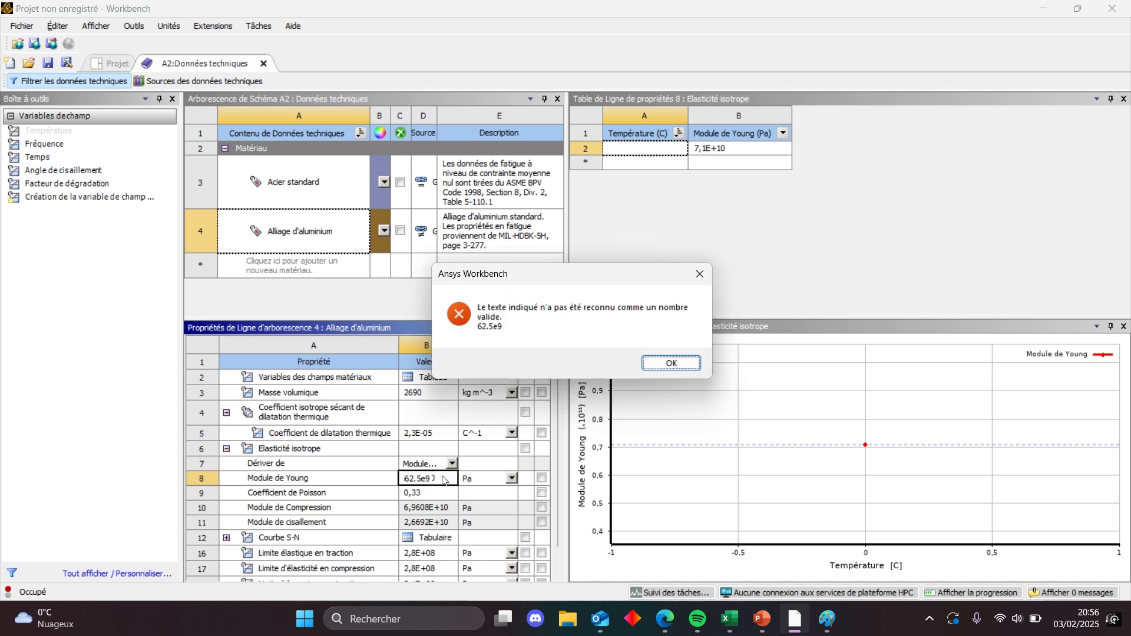
click(672, 363)
Set the Young's modulus (Module de Young) of Alliage d'aluminium to 62,5e9 Pa, using a decimal comma, and review its properties
click(433, 479)
click(433, 480)
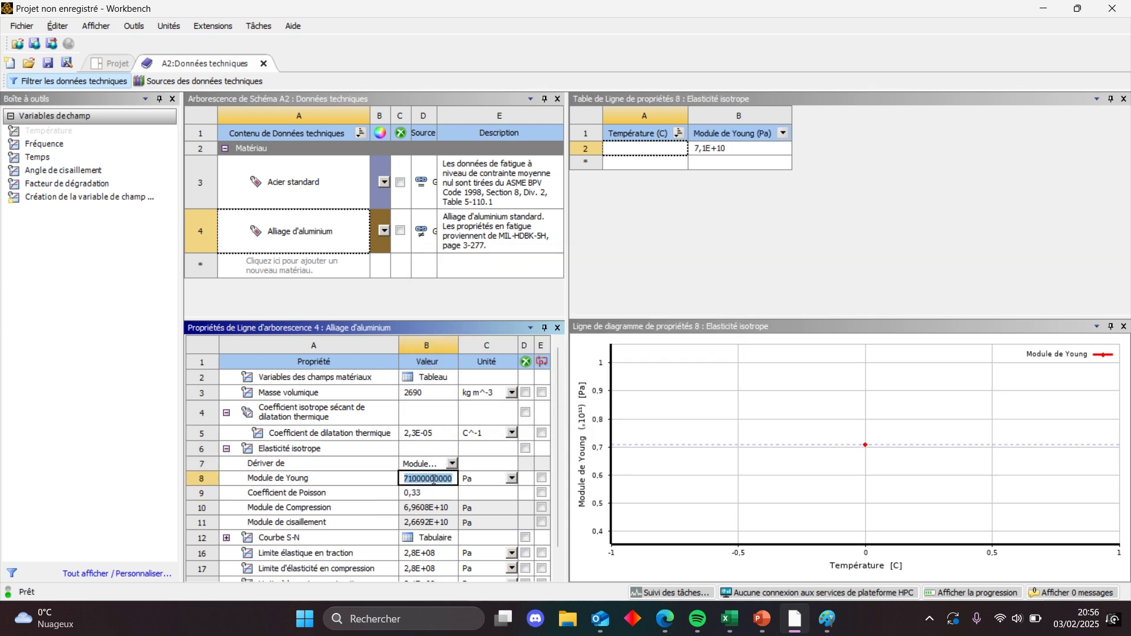
text(62,5)
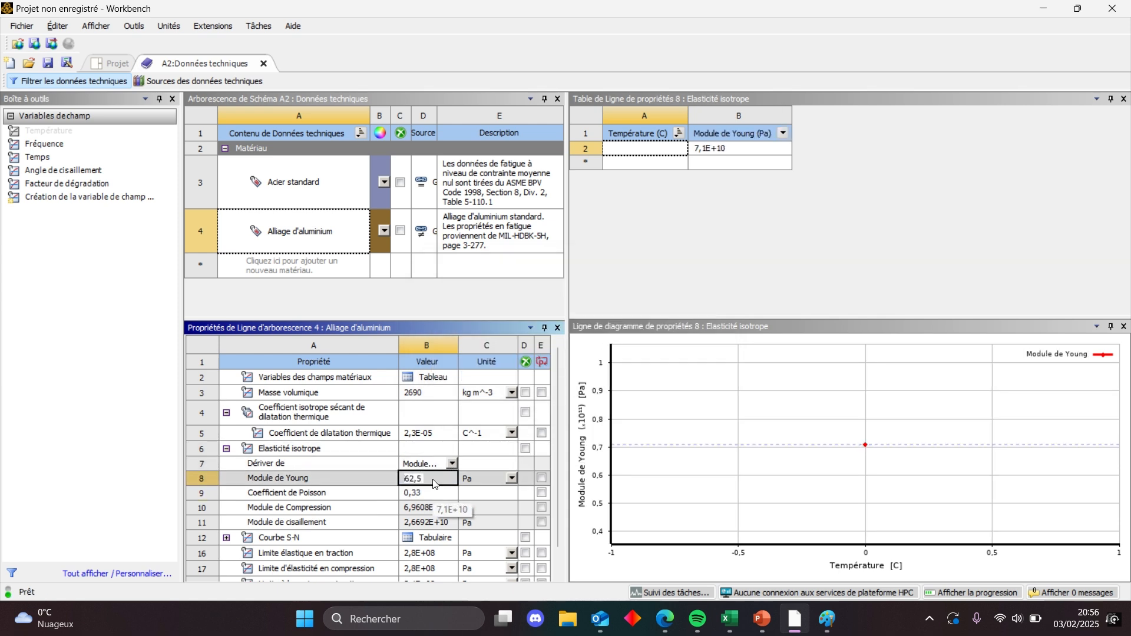
text(e9)
key(Return)
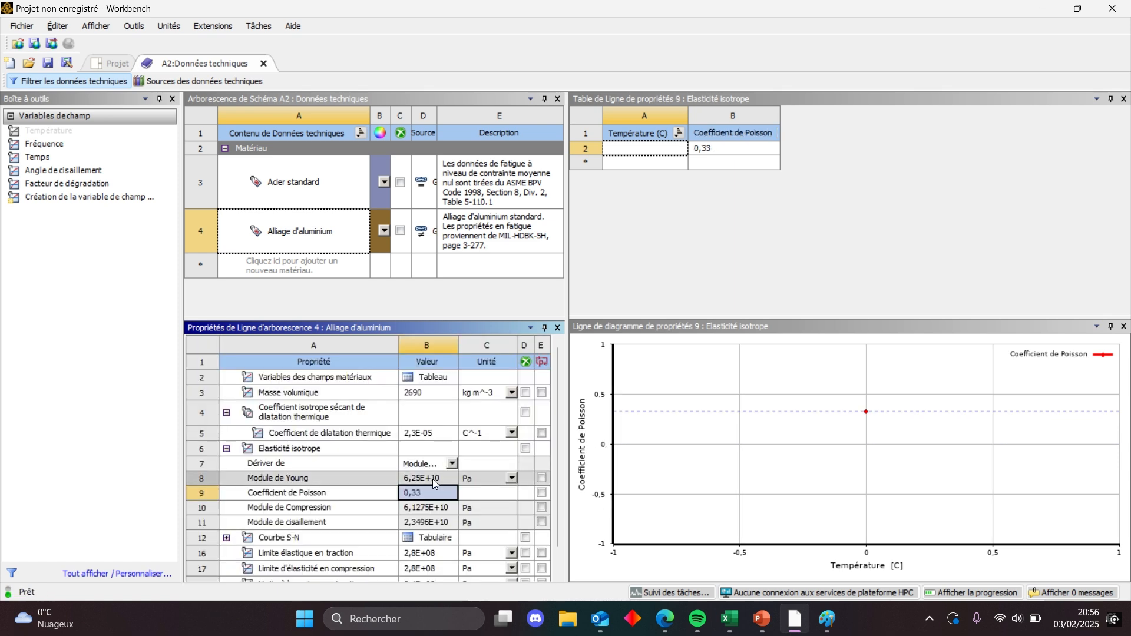
click(443, 478)
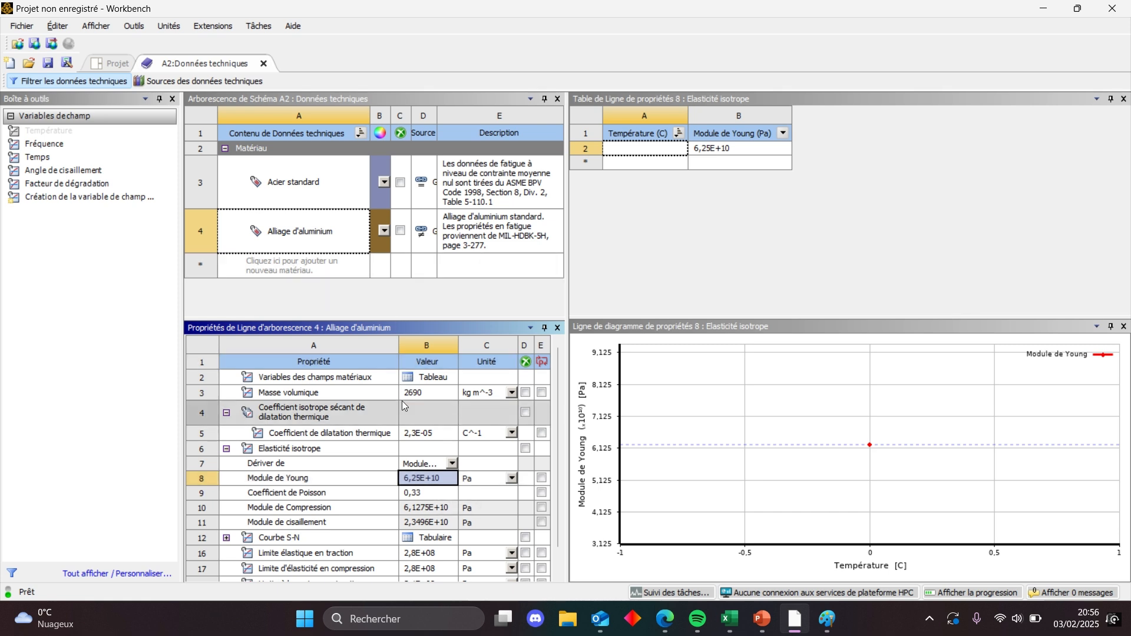
scroll(428, 475, down, 1)
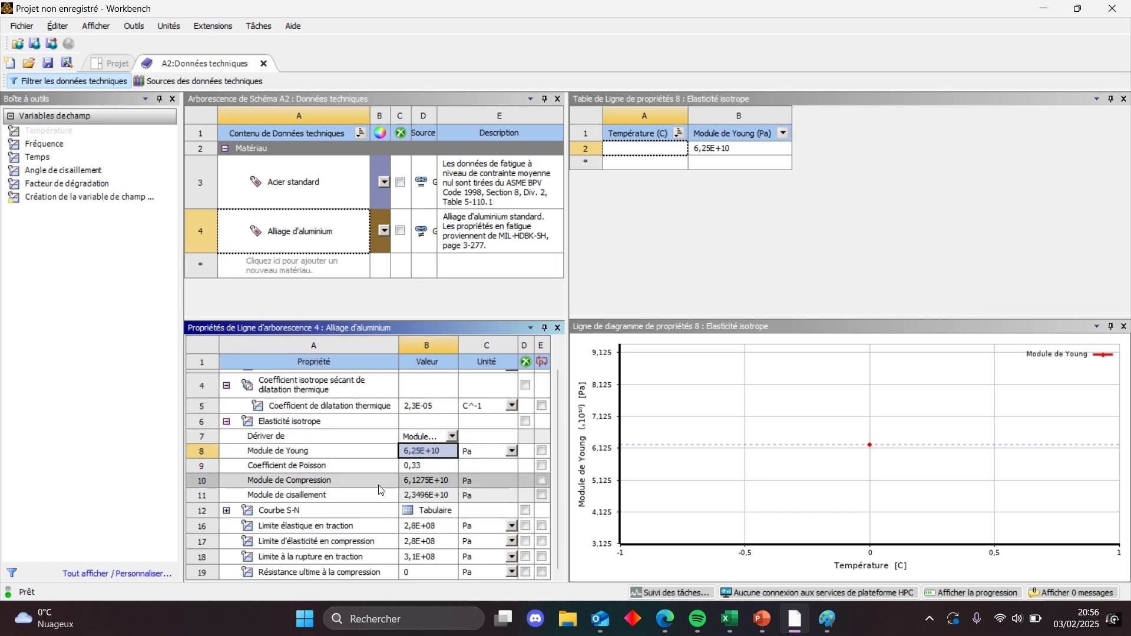
scroll(291, 508, up, 1)
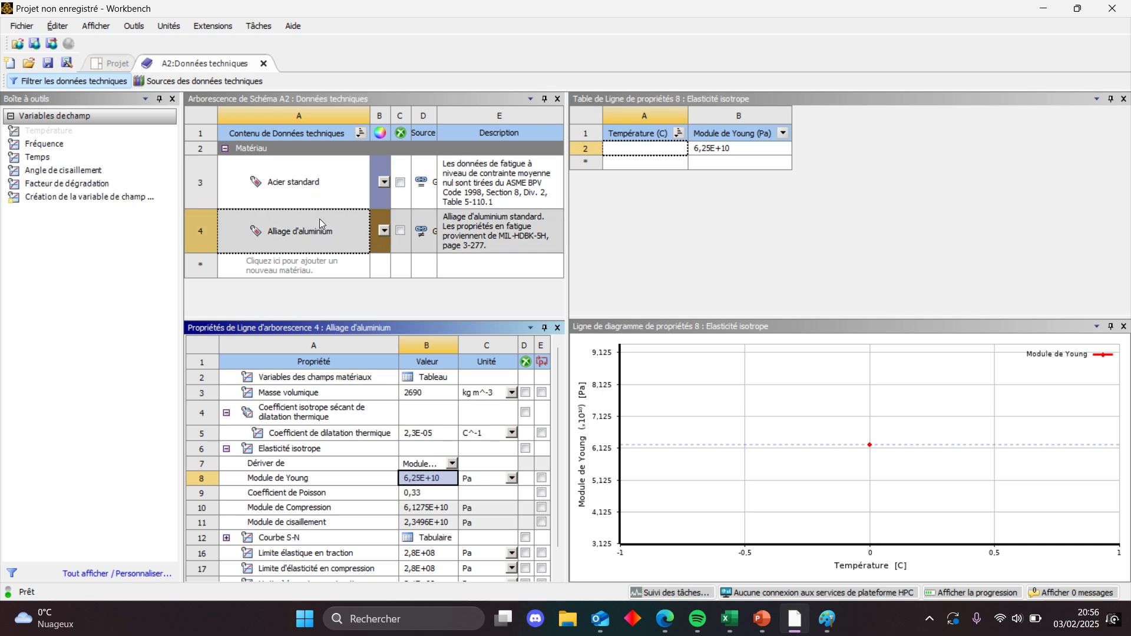
Examine the property models available for a new material, including the Hyperélastique, Données d'essais Chaboche and Fluage groups, then reselect Alliage d'aluminium
click(295, 264)
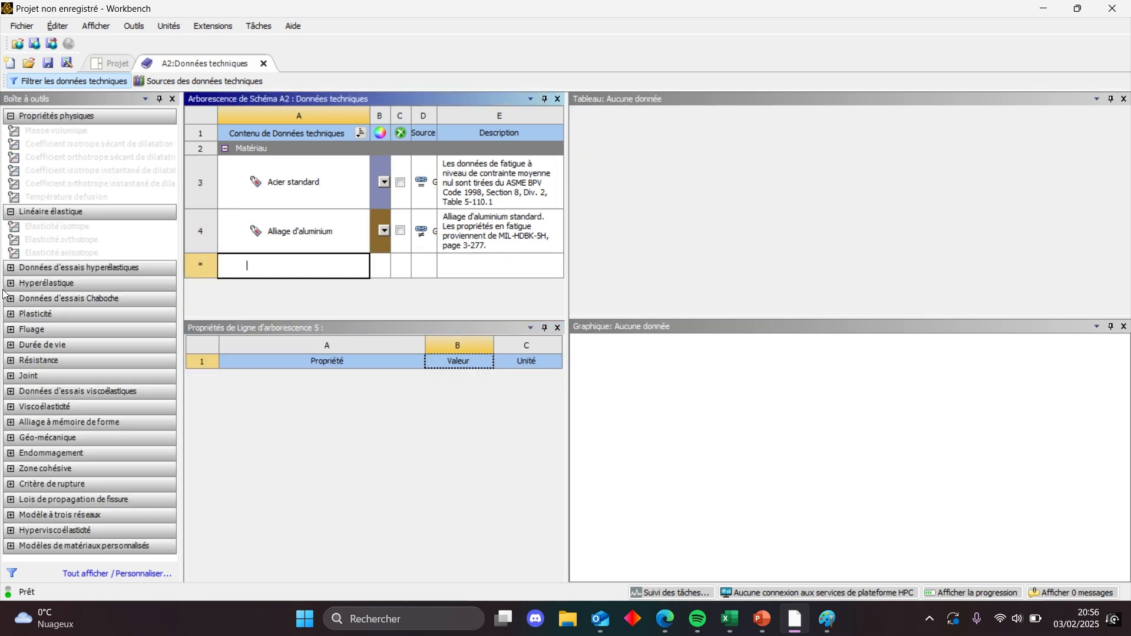
click(13, 298)
click(11, 283)
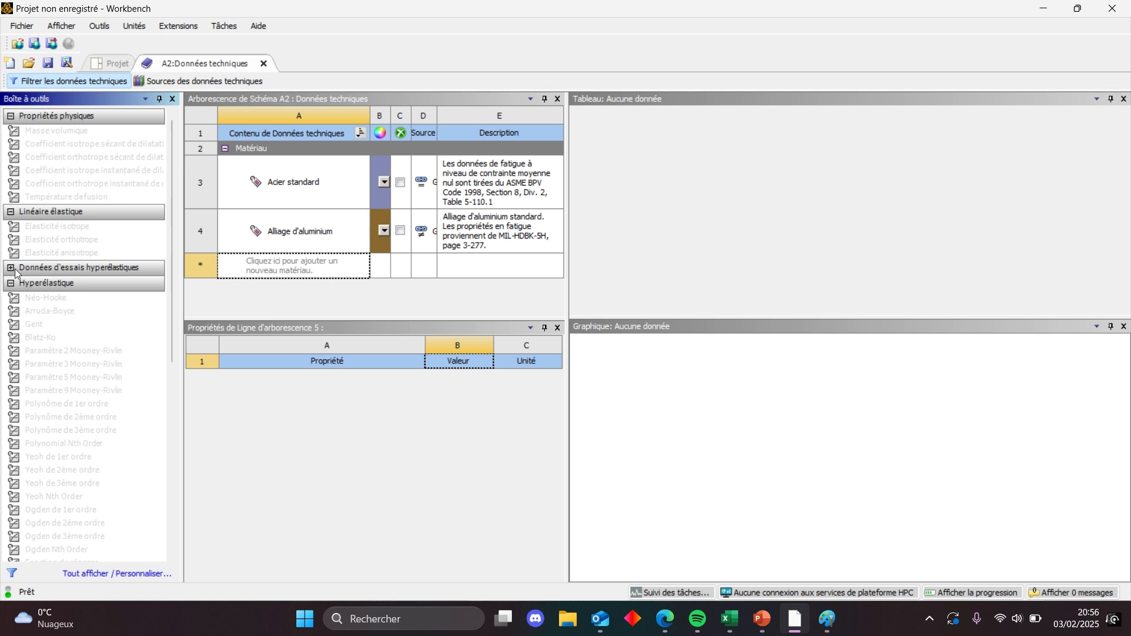
scroll(59, 297, down, 5)
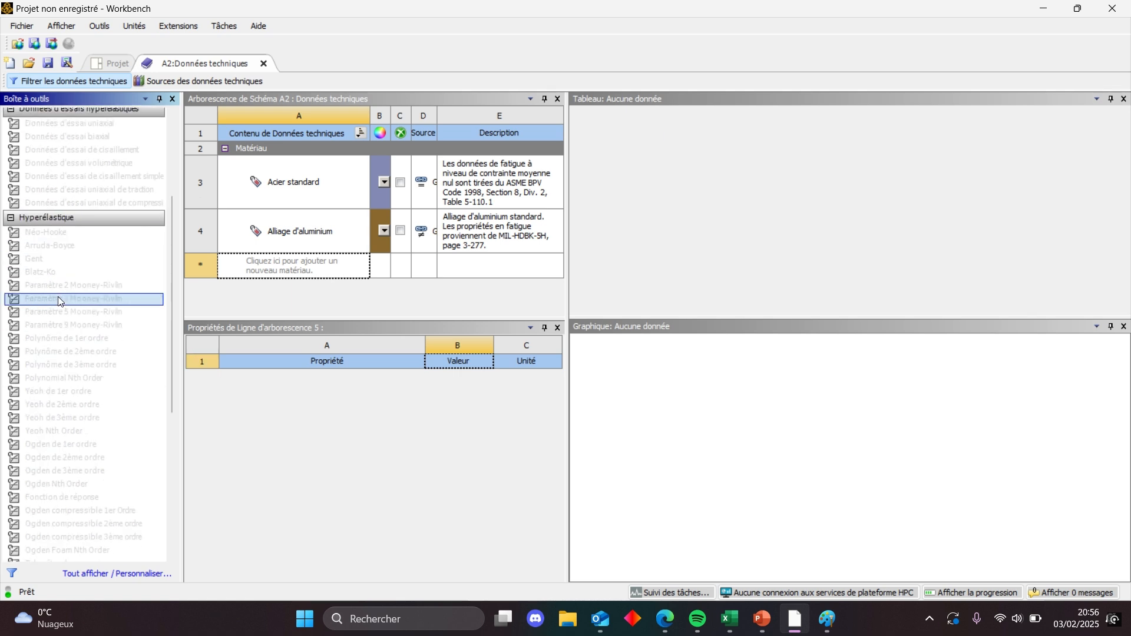
scroll(58, 297, down, 3)
click(10, 307)
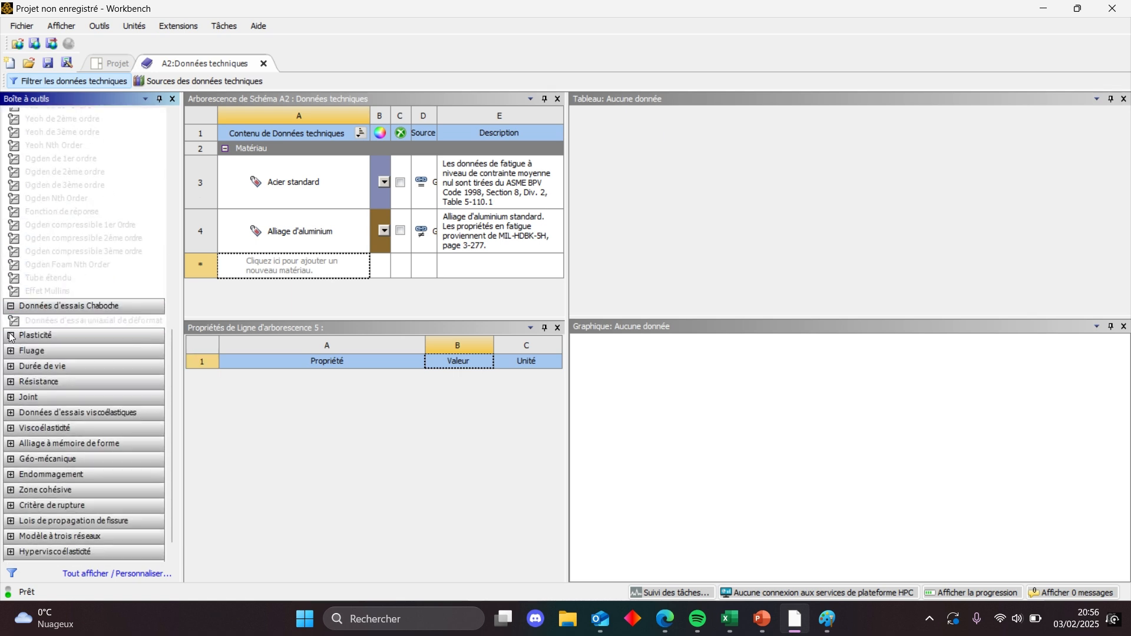
click(11, 352)
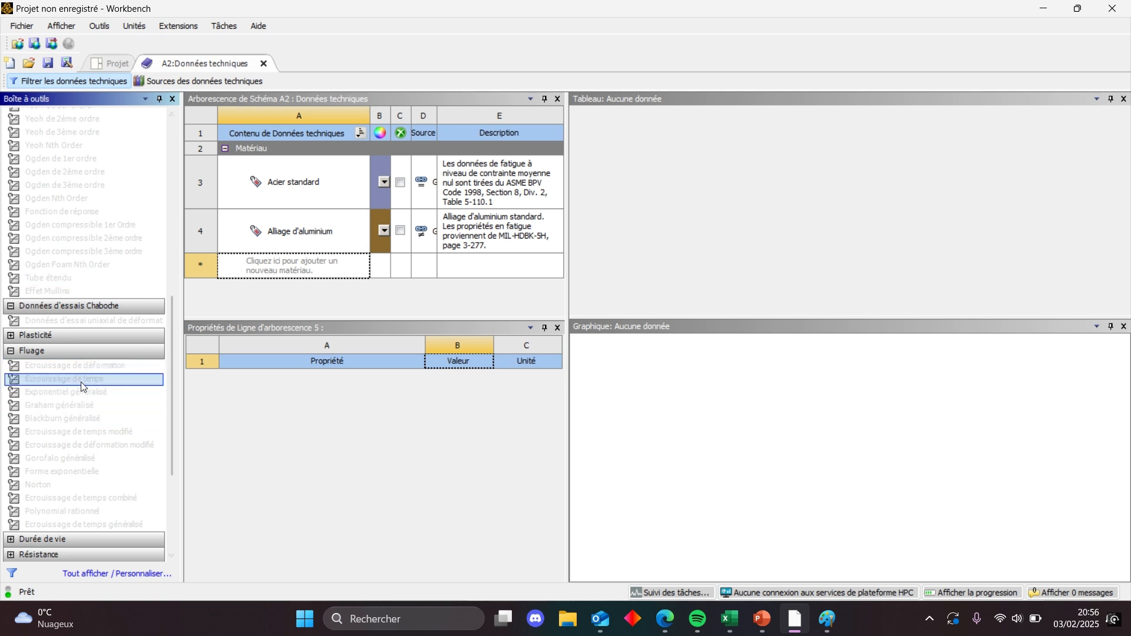
click(299, 235)
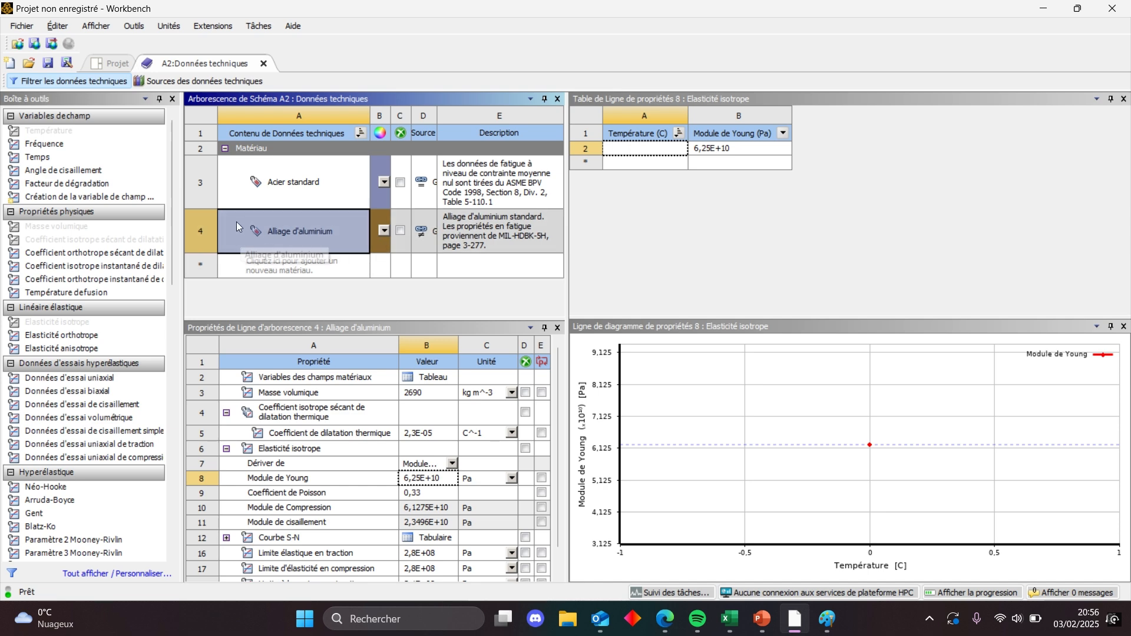
Return to the project schematic and create a new DesignModeler geometry for the Géométrie component
click(110, 64)
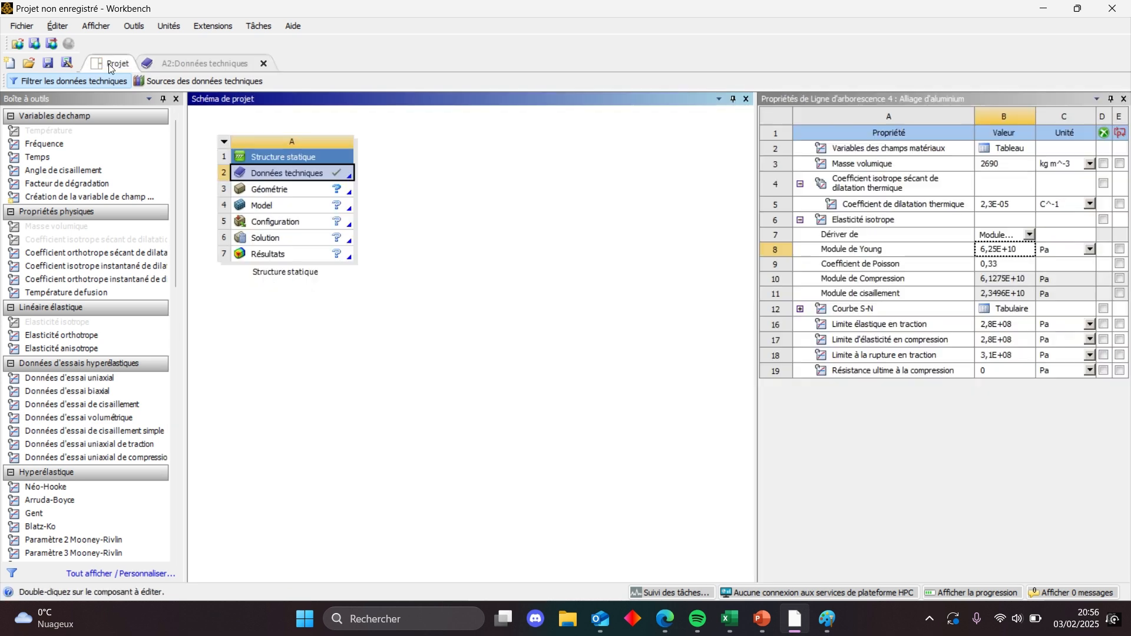
click(274, 190)
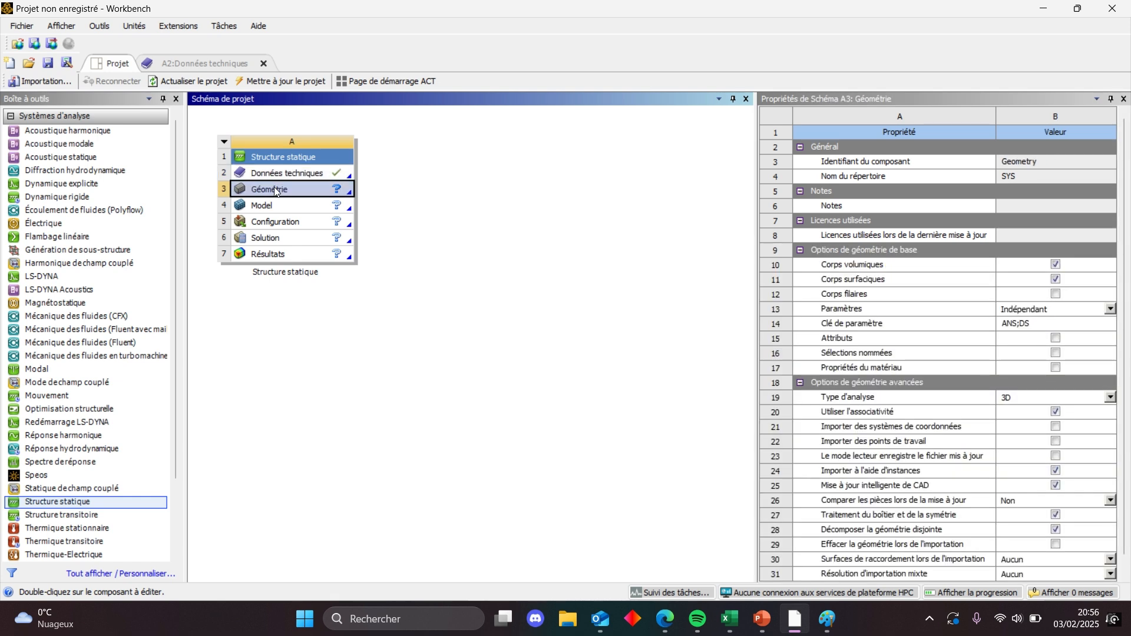
right_click(276, 190)
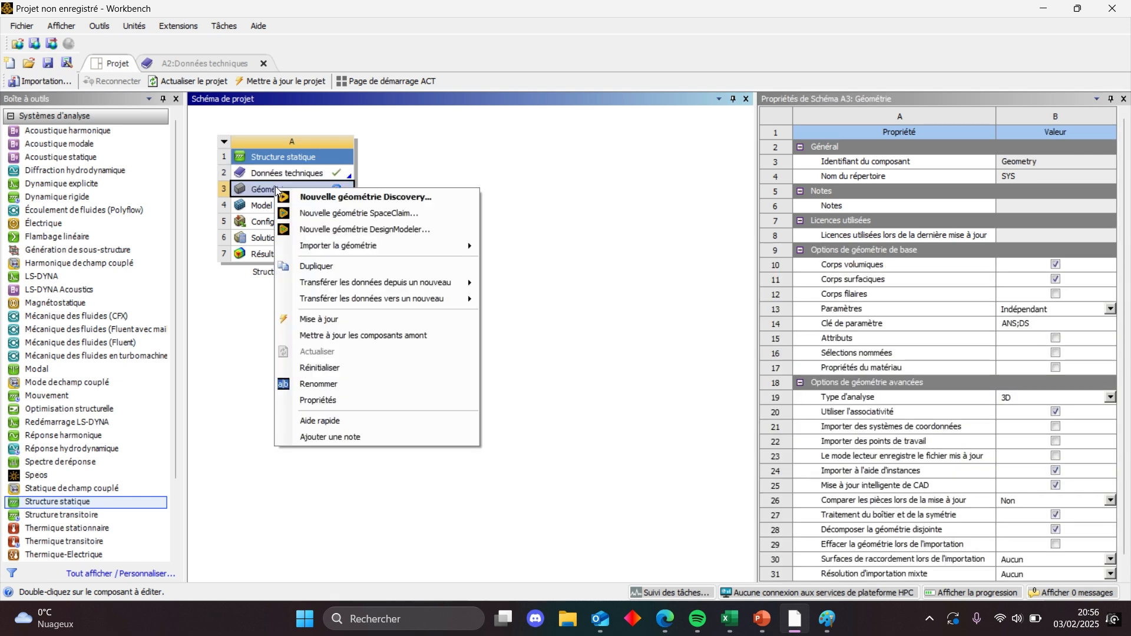
click(366, 226)
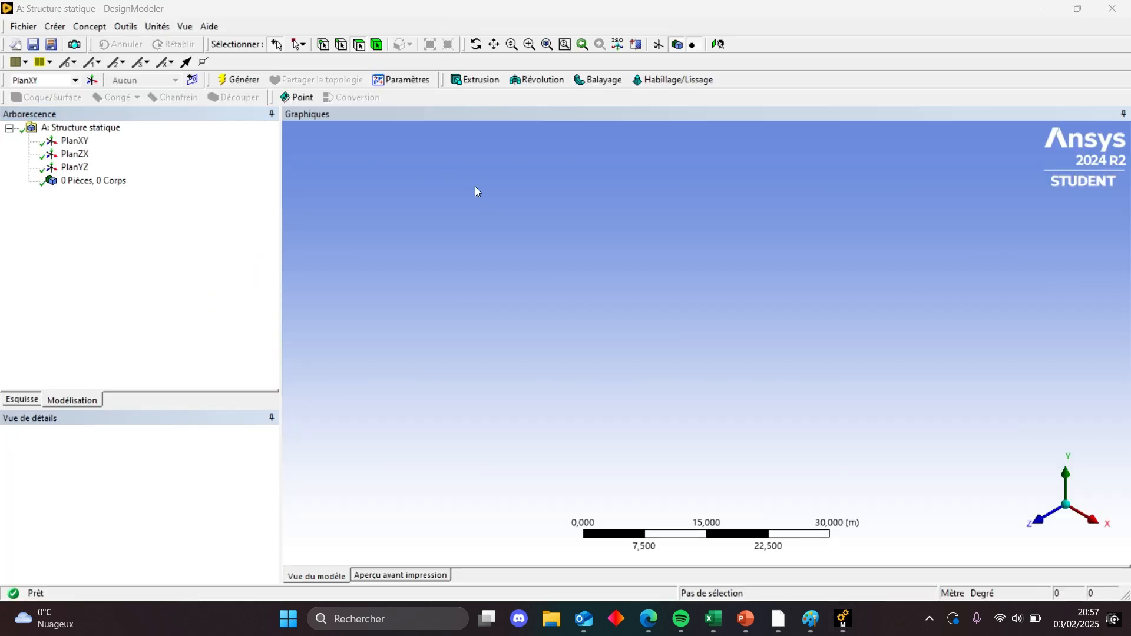
Reduce the DesignModeler window to reveal Workbench, check the Géométrie component's editing options and return to DesignModeler
drag(482, 13, 693, 232)
click(317, 186)
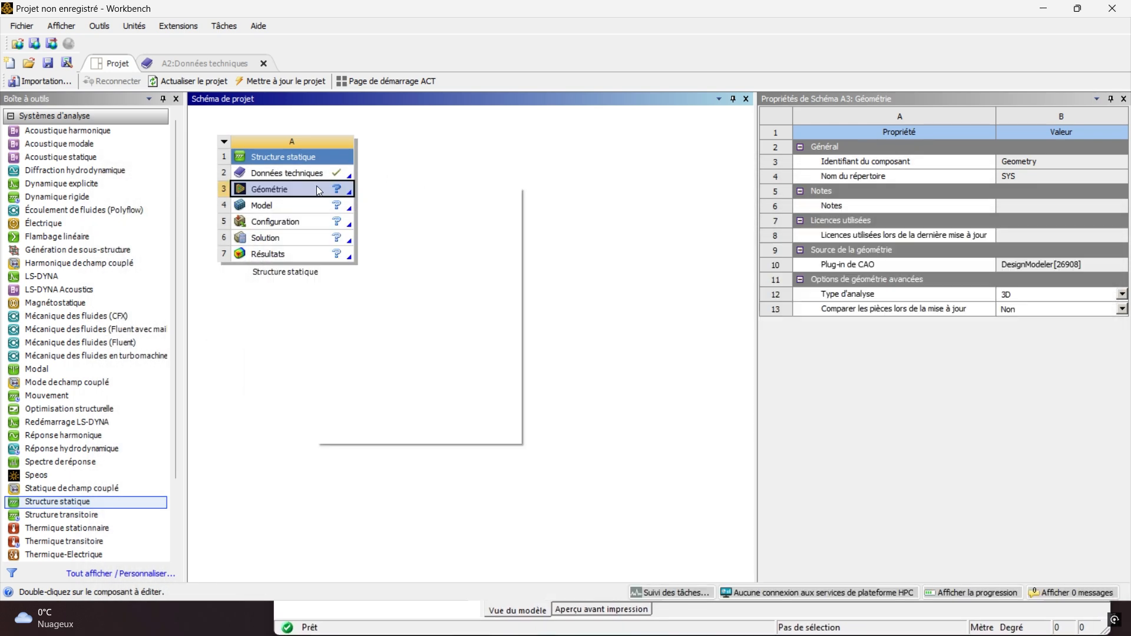
right_click(316, 186)
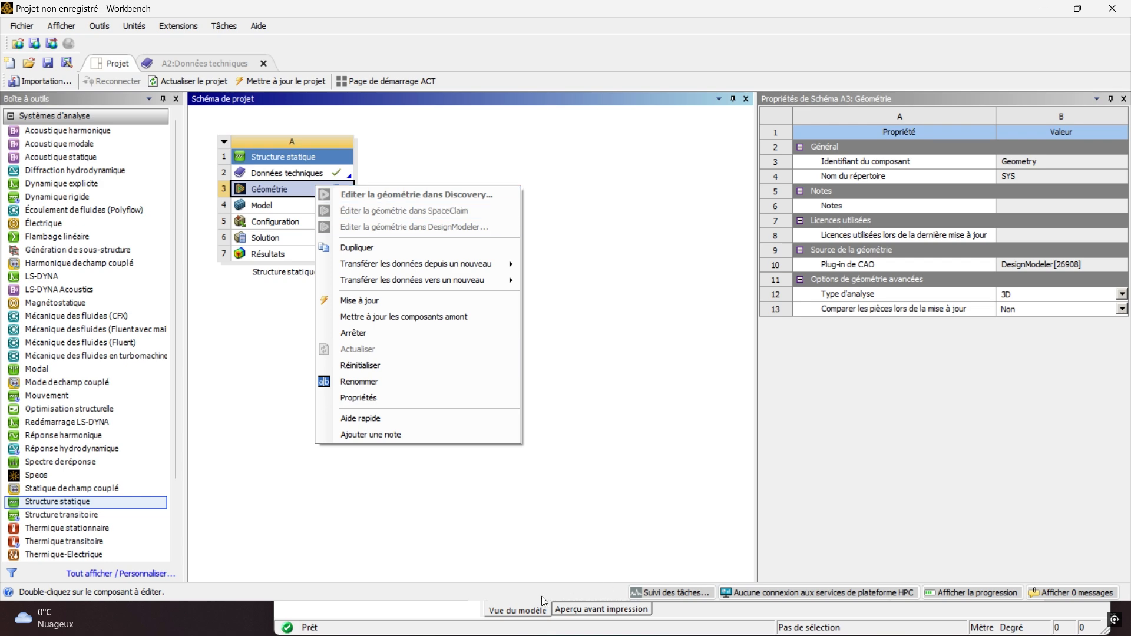
click(397, 611)
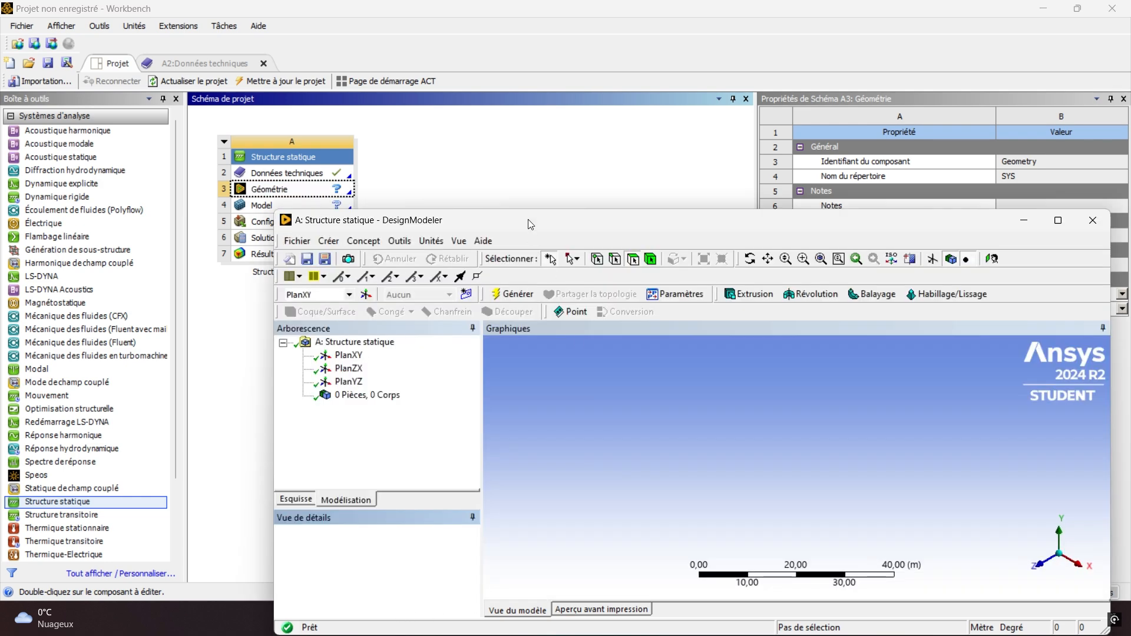
Maximize the empty DesignModeler window, look over its geometry creation commands and return to the Workbench project schematic
drag(529, 221, 443, 17)
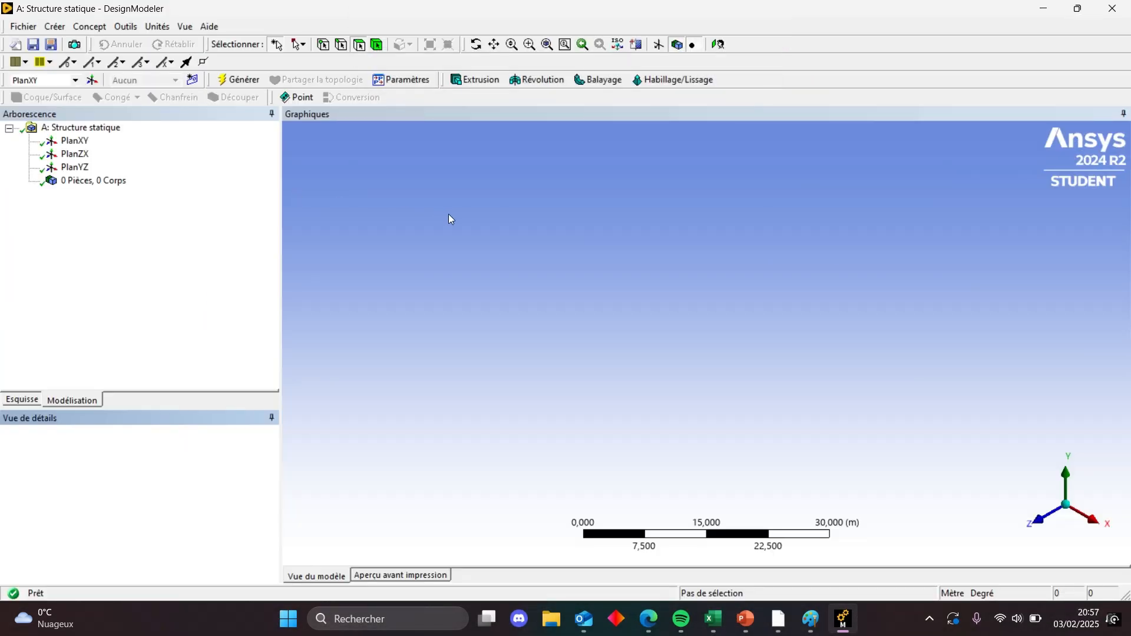
middle_drag(450, 219, 511, 231)
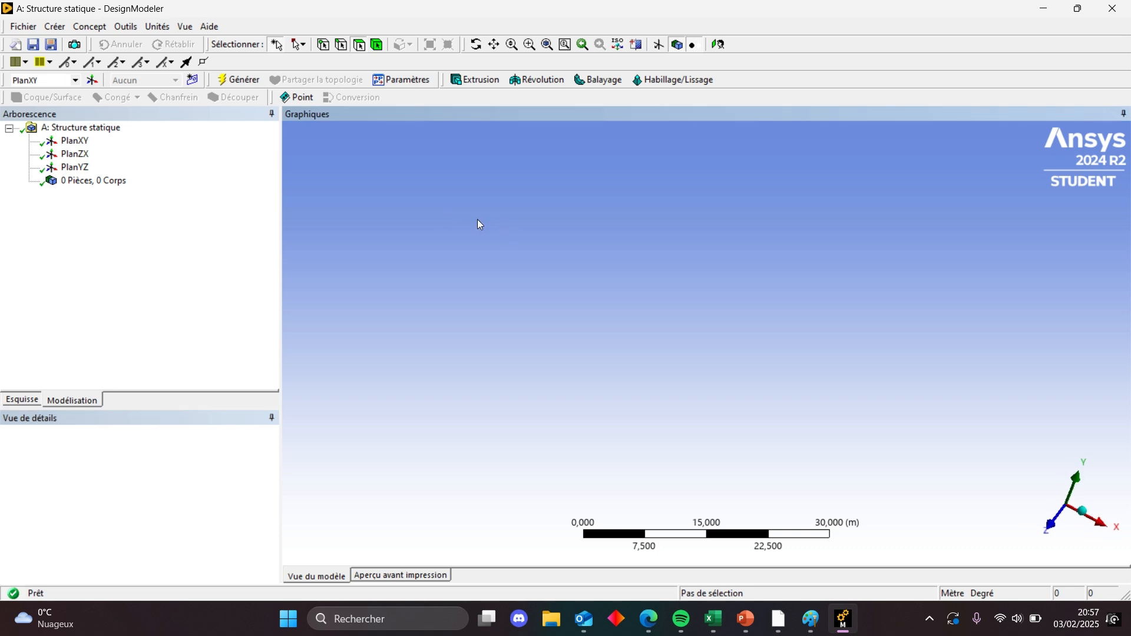
click(54, 27)
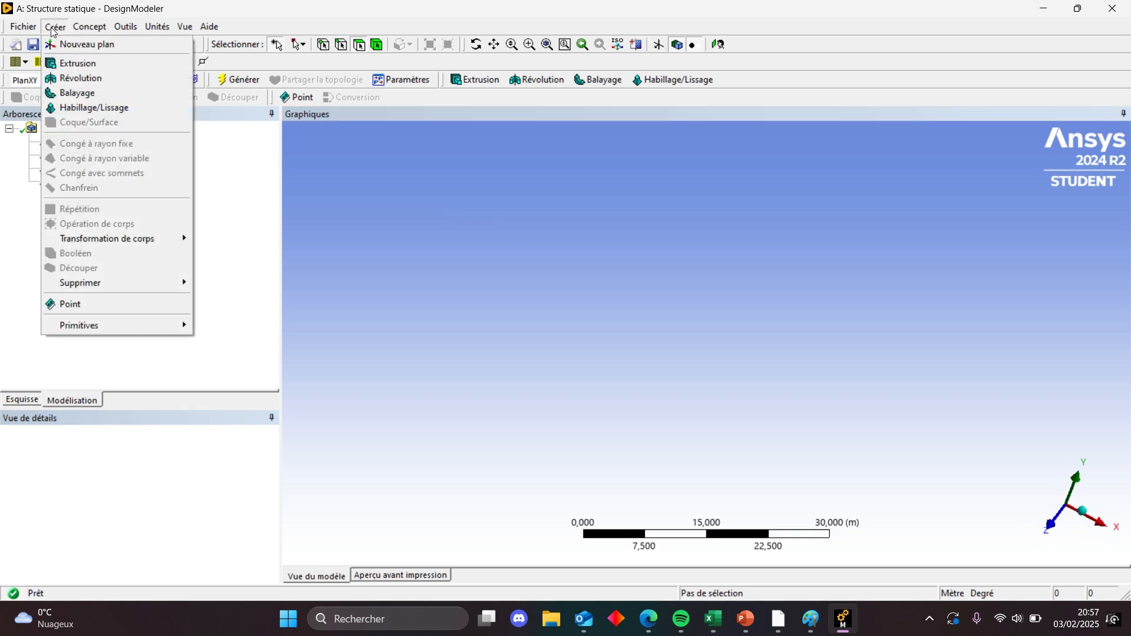
click(252, 166)
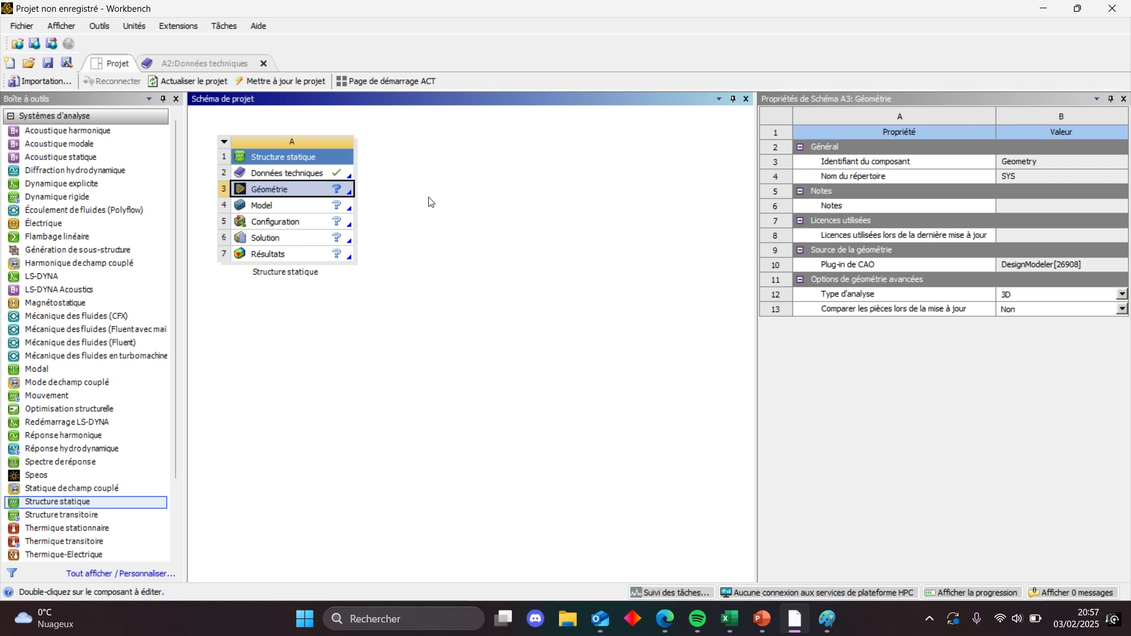
Import Poutre.igs from the Bureau folder into the Géométrie component
right_click(285, 190)
mouse_move(377, 244)
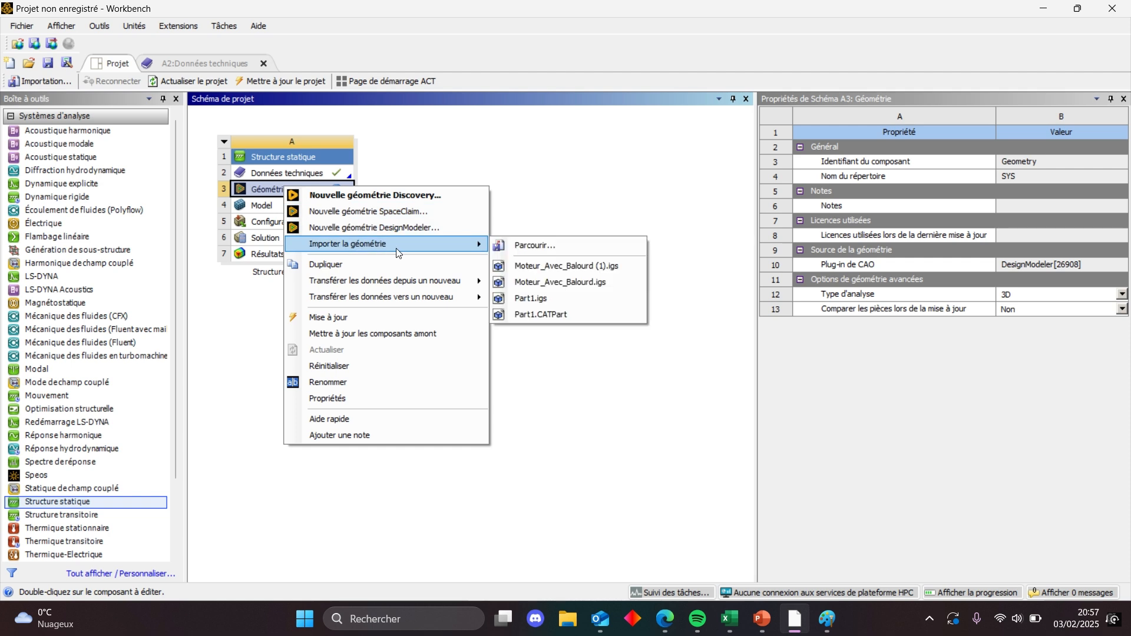
click(542, 252)
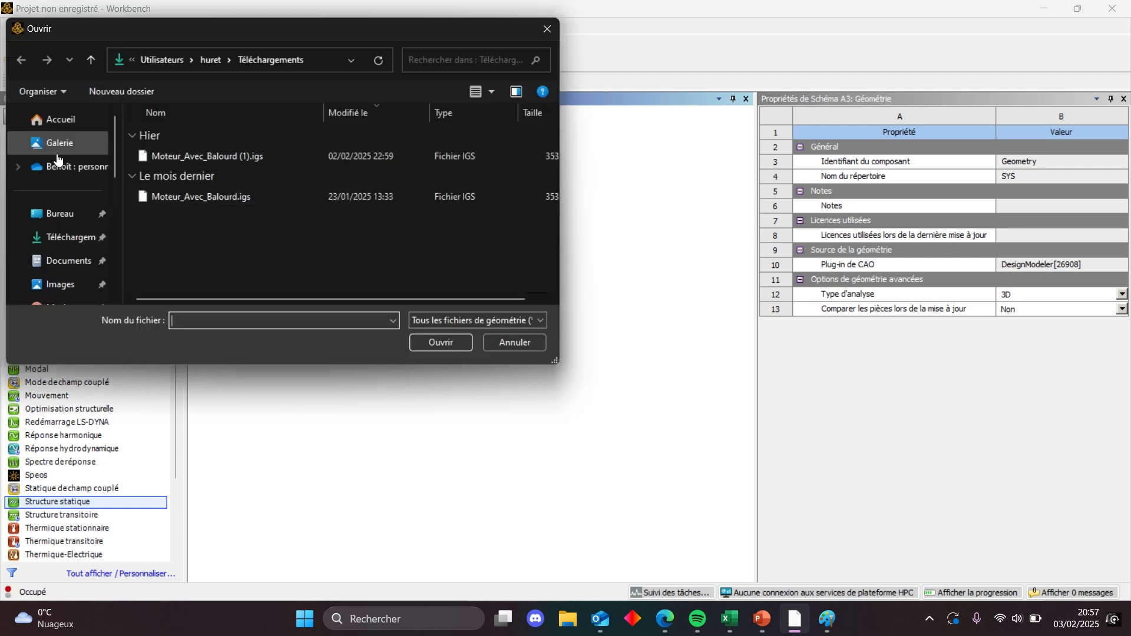
click(59, 214)
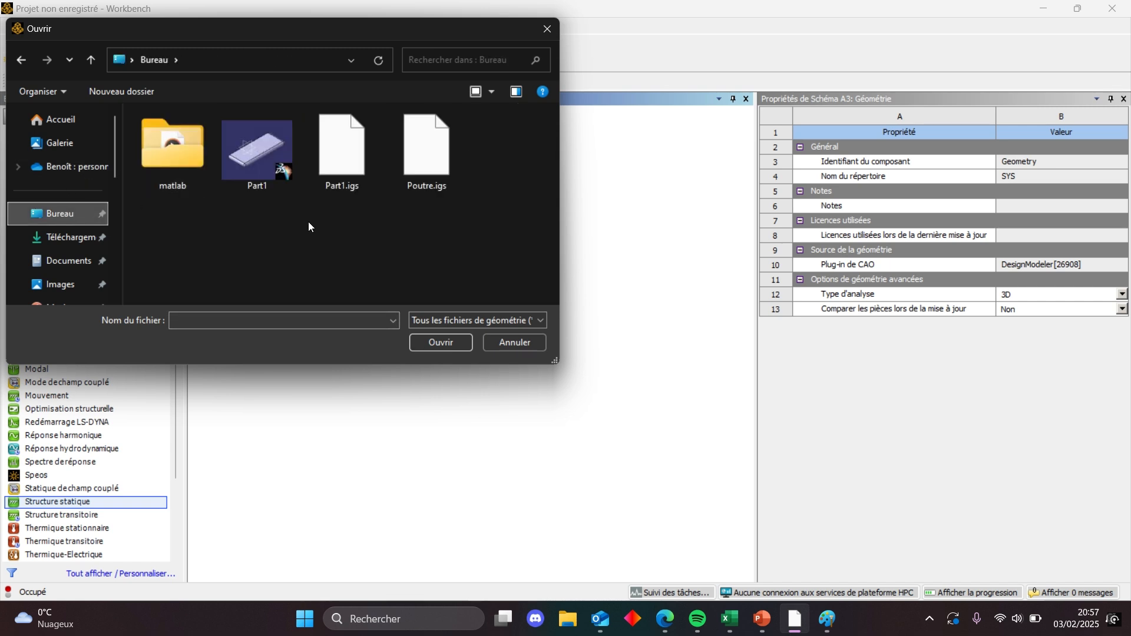
click(411, 163)
click(441, 342)
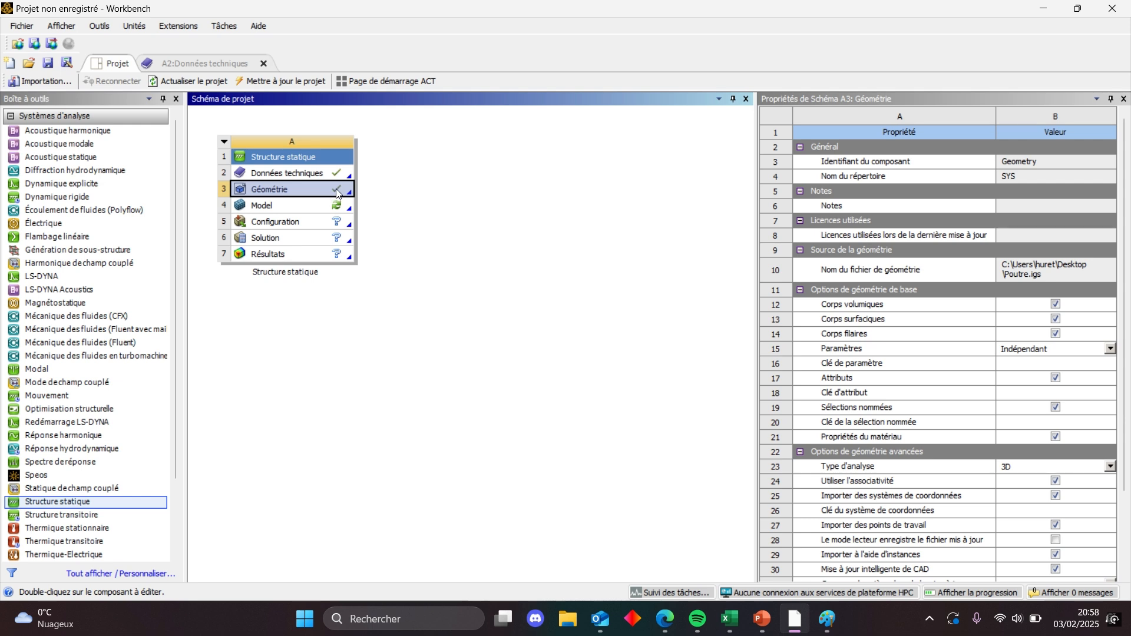
Edit the imported geometry in DesignModeler and generate the beam body
right_click(295, 193)
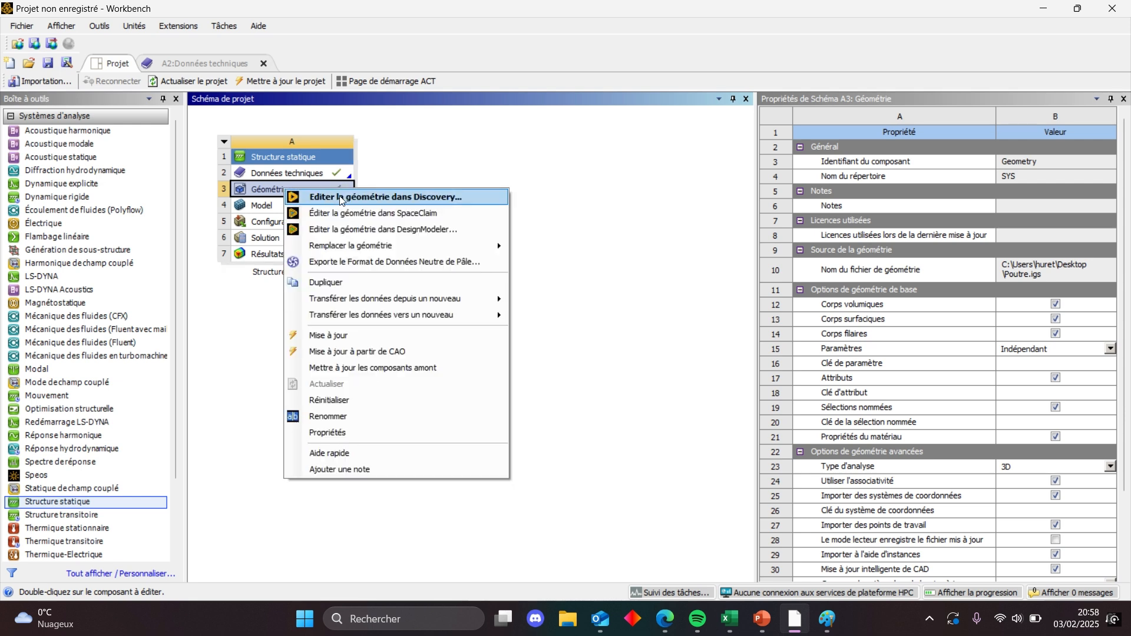
click(477, 234)
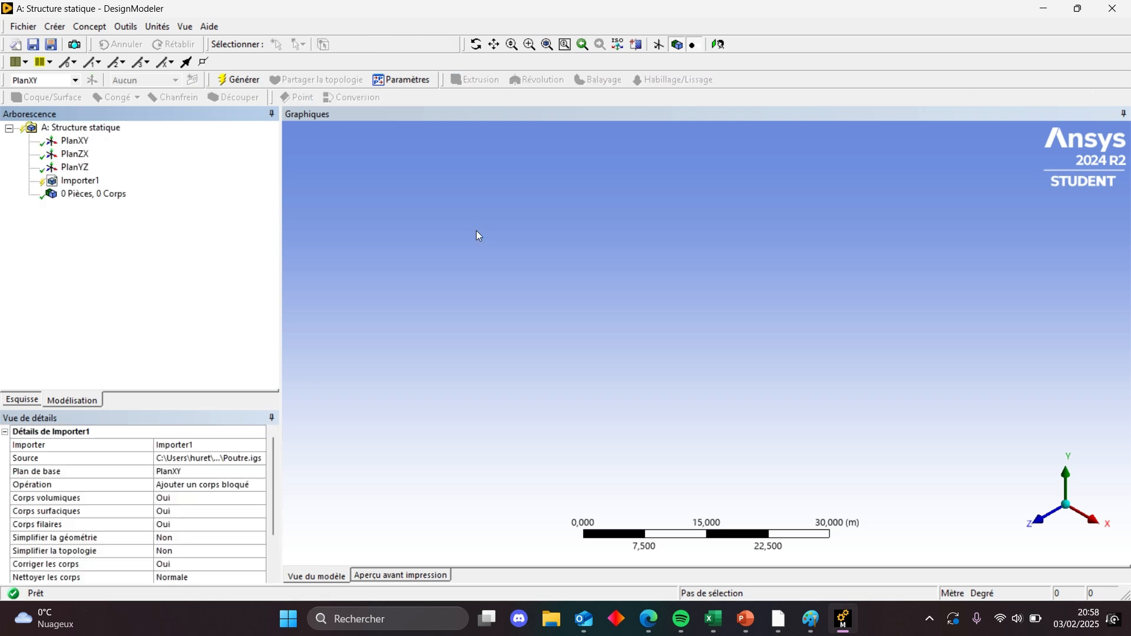
click(241, 82)
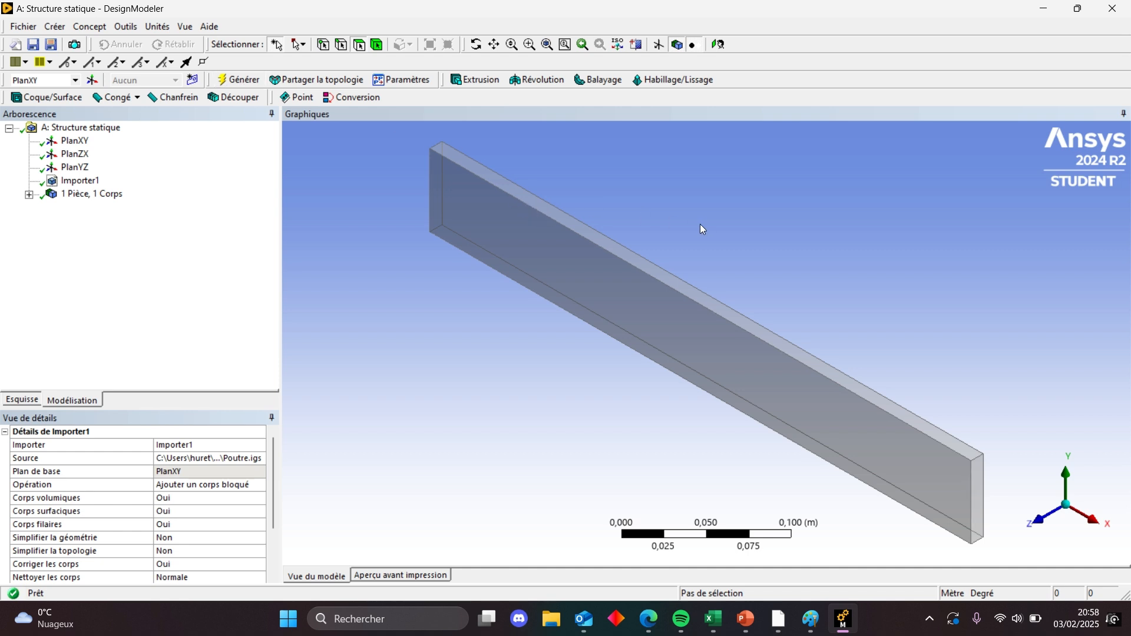
Inspect the imported beam from several sides and check the details of its large side face
middle_drag(702, 229, 701, 314)
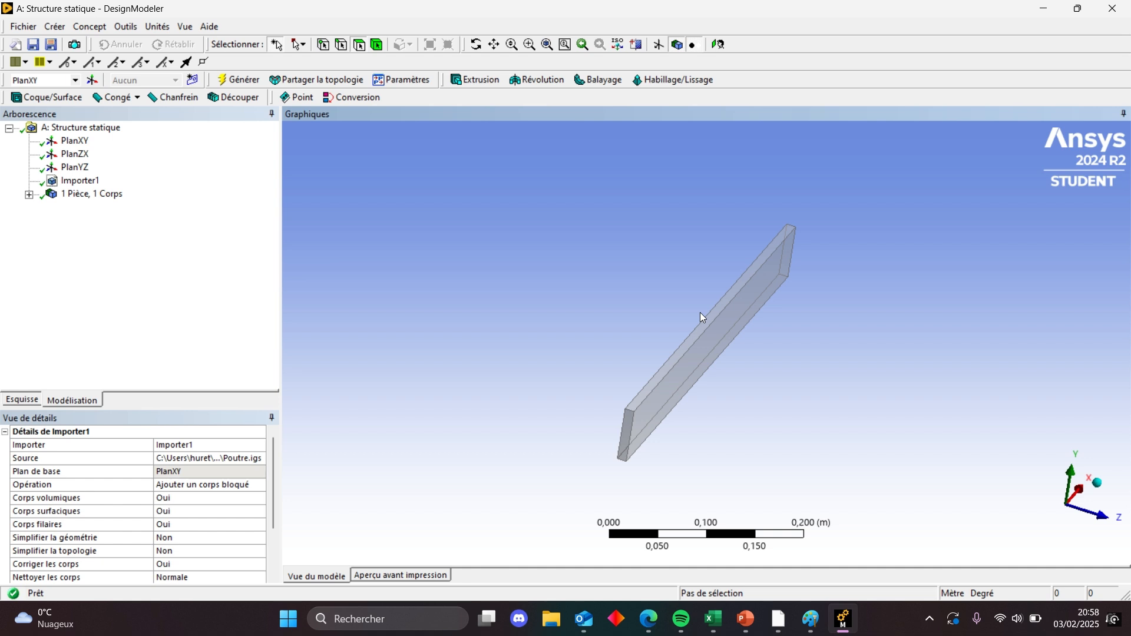
middle_drag(732, 358, 679, 323)
click(683, 326)
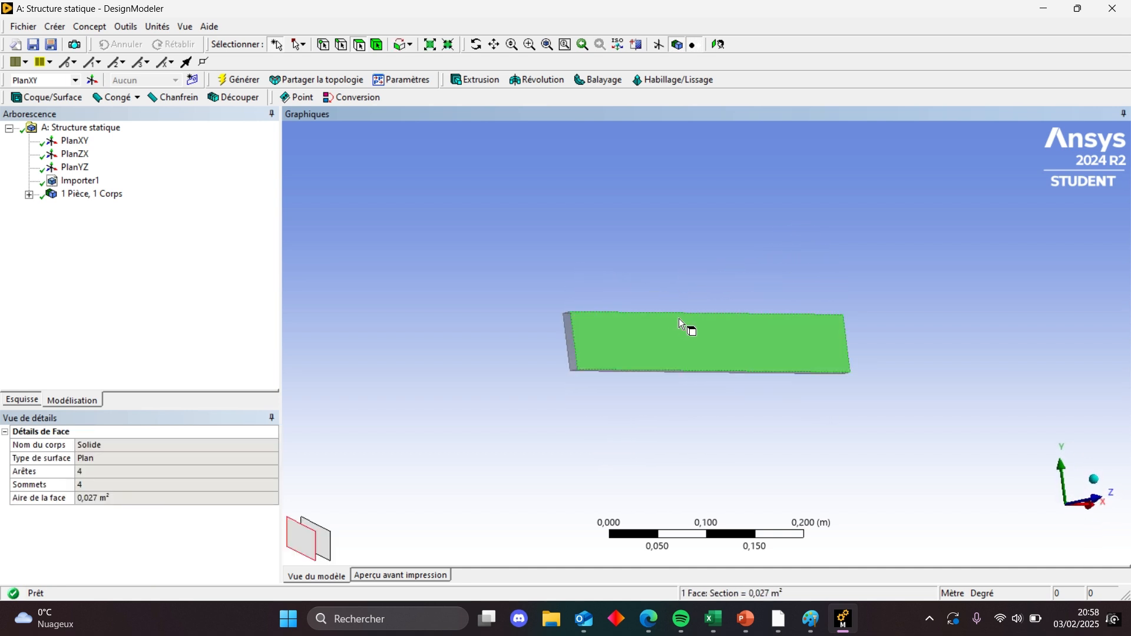
middle_drag(556, 343, 656, 356)
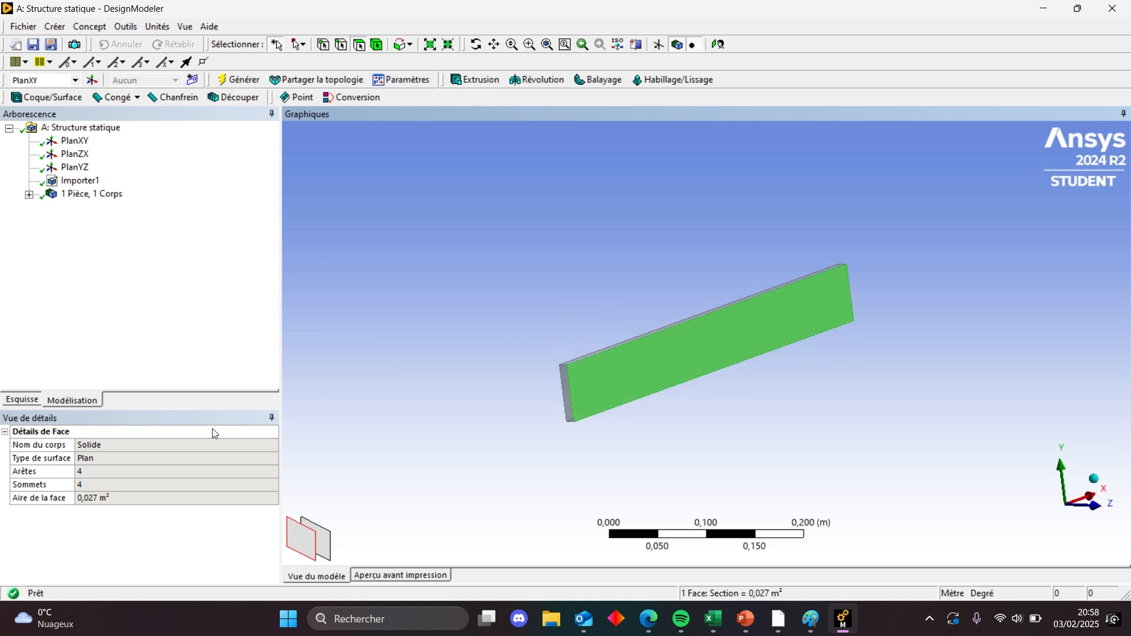
middle_drag(681, 318, 686, 352)
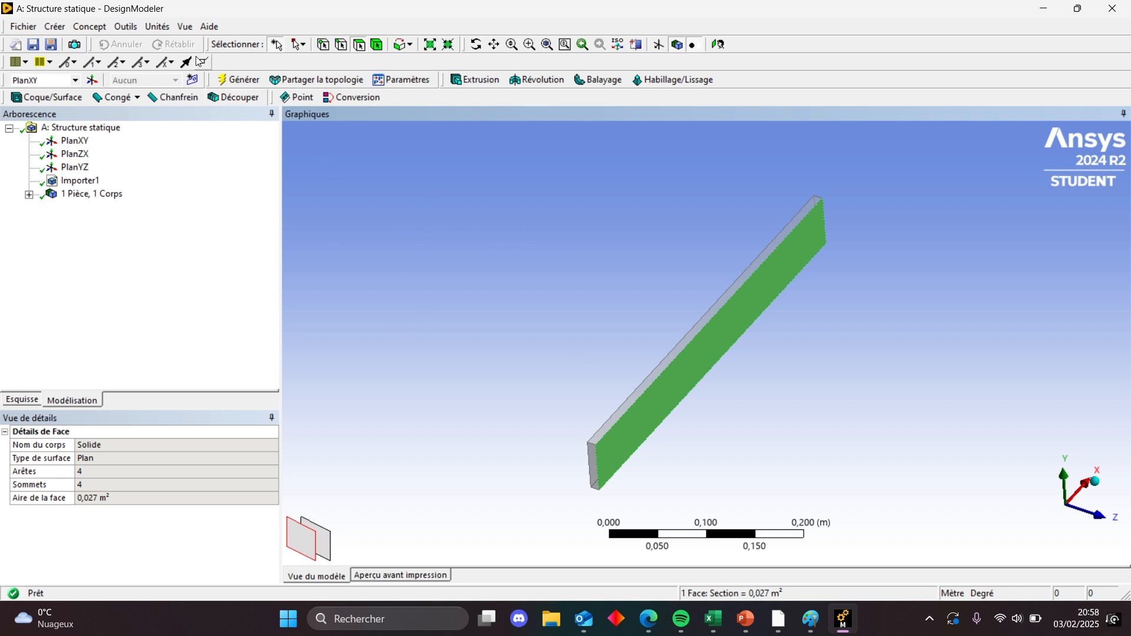
scroll(631, 312, up, 1)
middle_drag(748, 293, 867, 266)
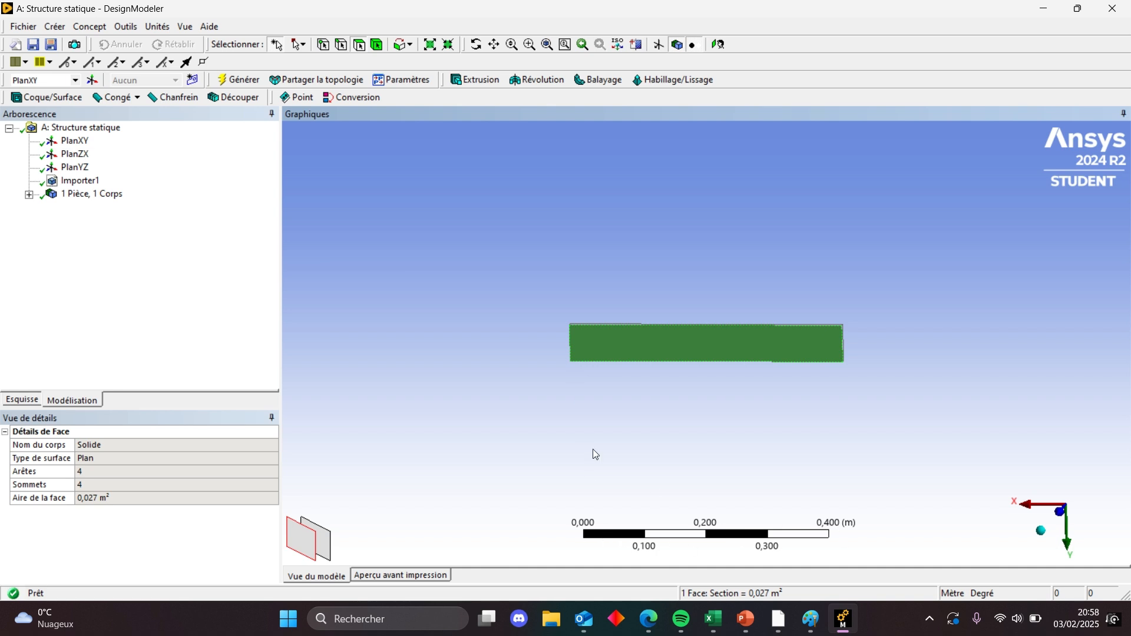
Close DesignModeler and open the Model component of the Structure statique system in Mechanical
click(1111, 6)
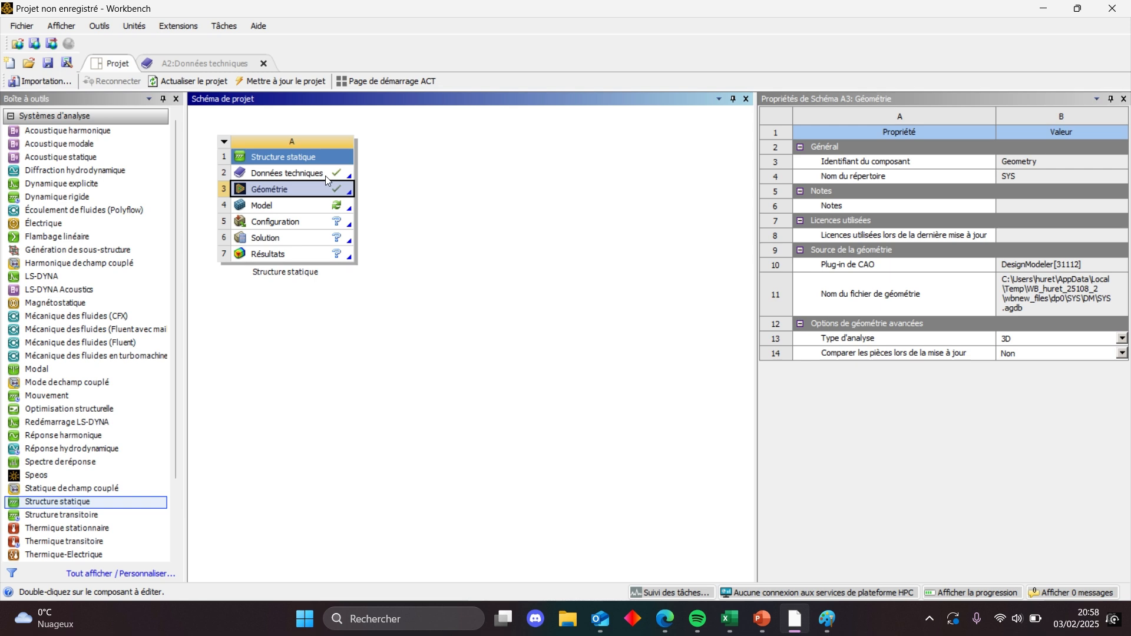
right_click(299, 208)
click(328, 217)
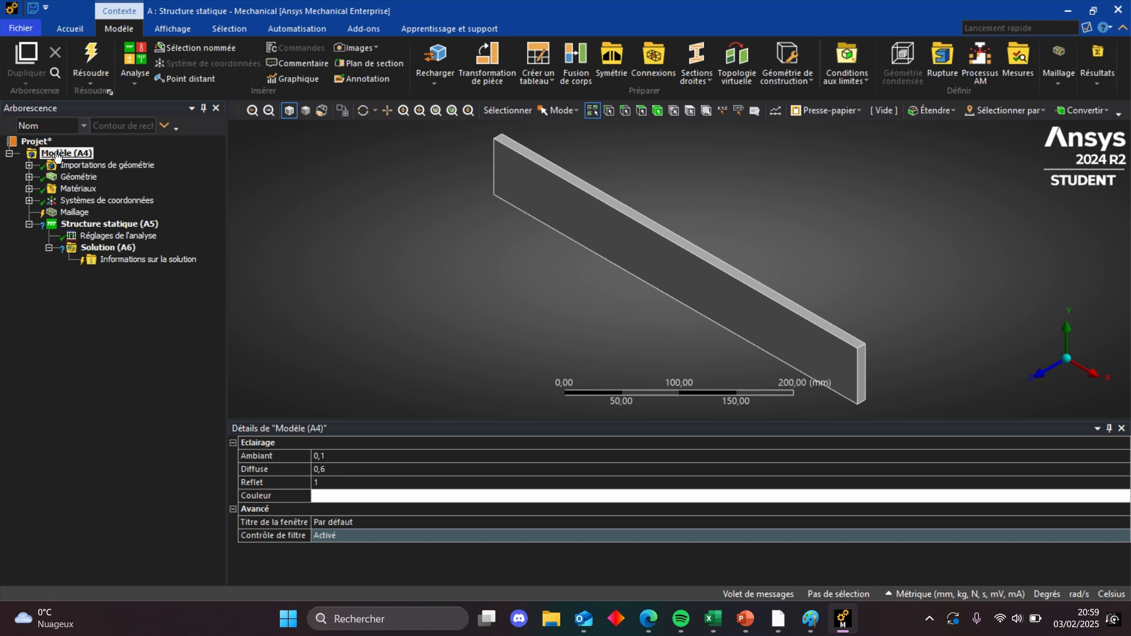
Reduce Mechanical to review the Géométrie, Model, Configuration and Solution components in Workbench, then return to Mechanical and maximize it
drag(255, 18, 537, 144)
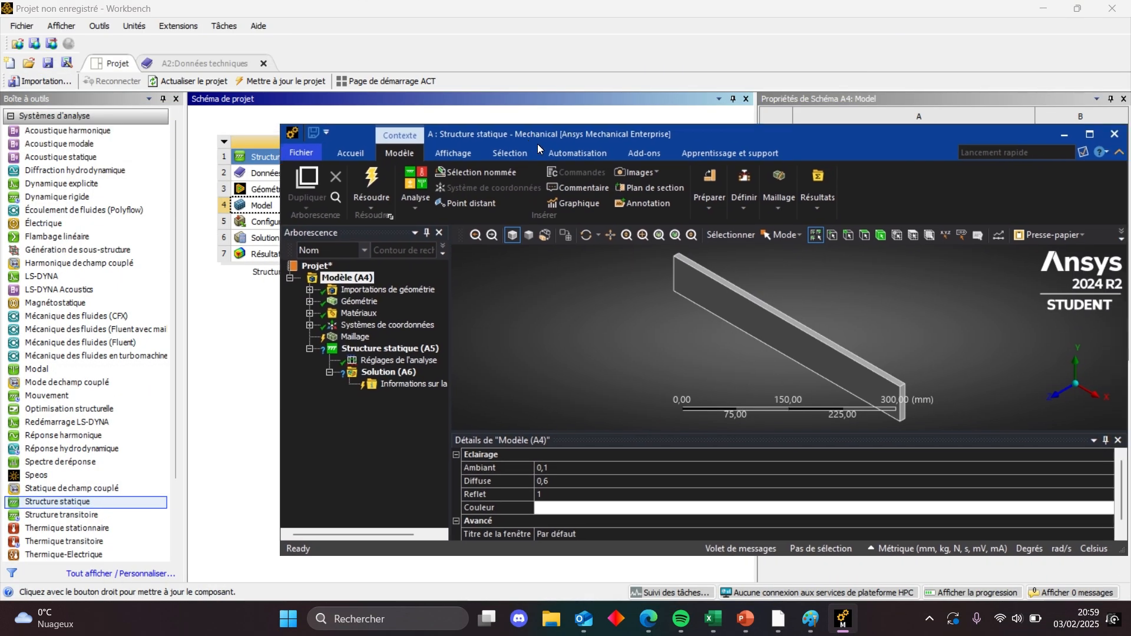
click(261, 177)
click(268, 192)
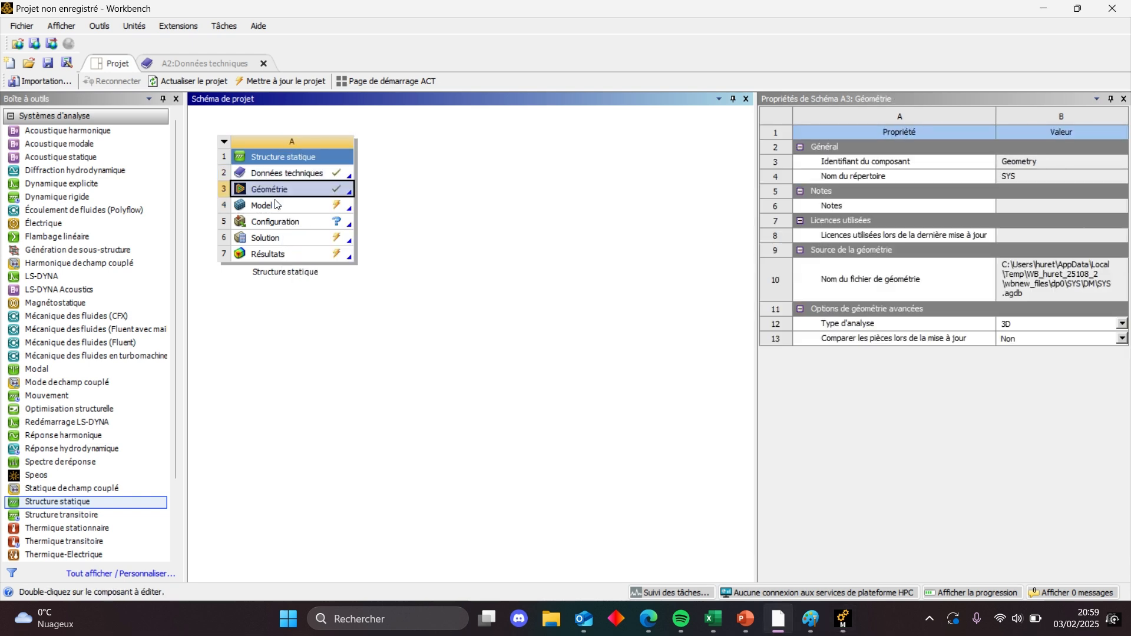
click(277, 208)
click(284, 223)
click(292, 239)
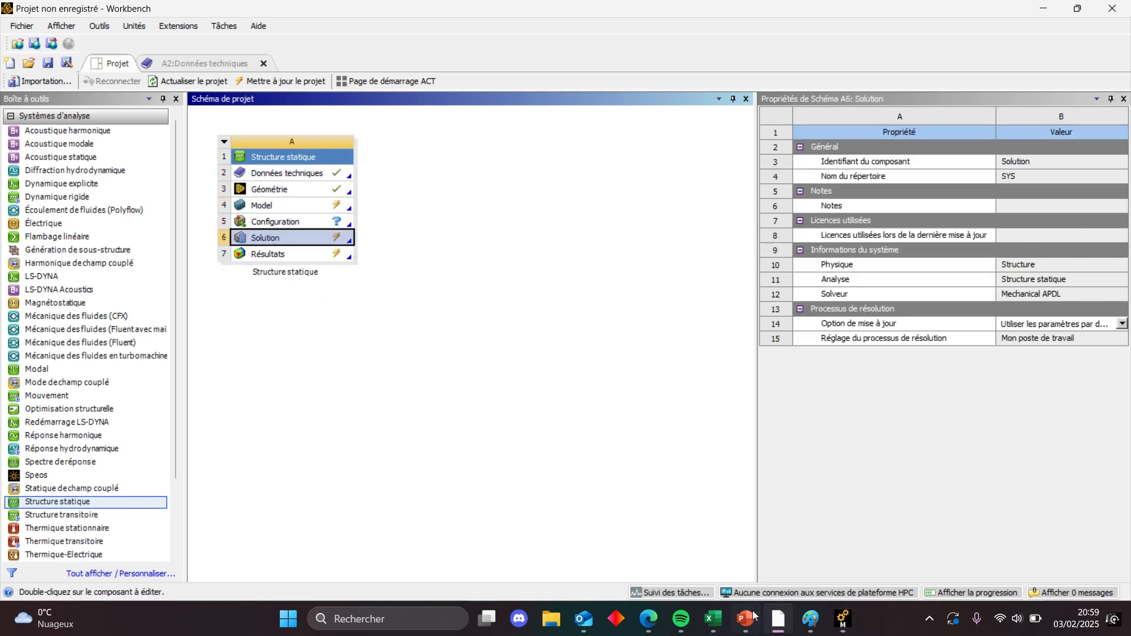
click(843, 618)
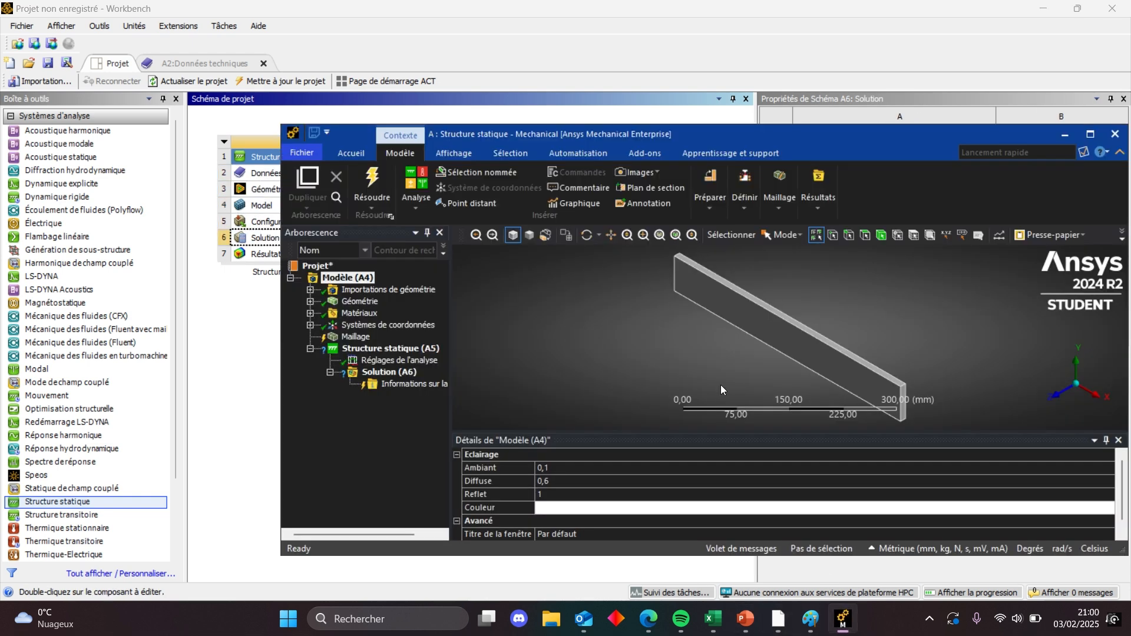
double_click(489, 130)
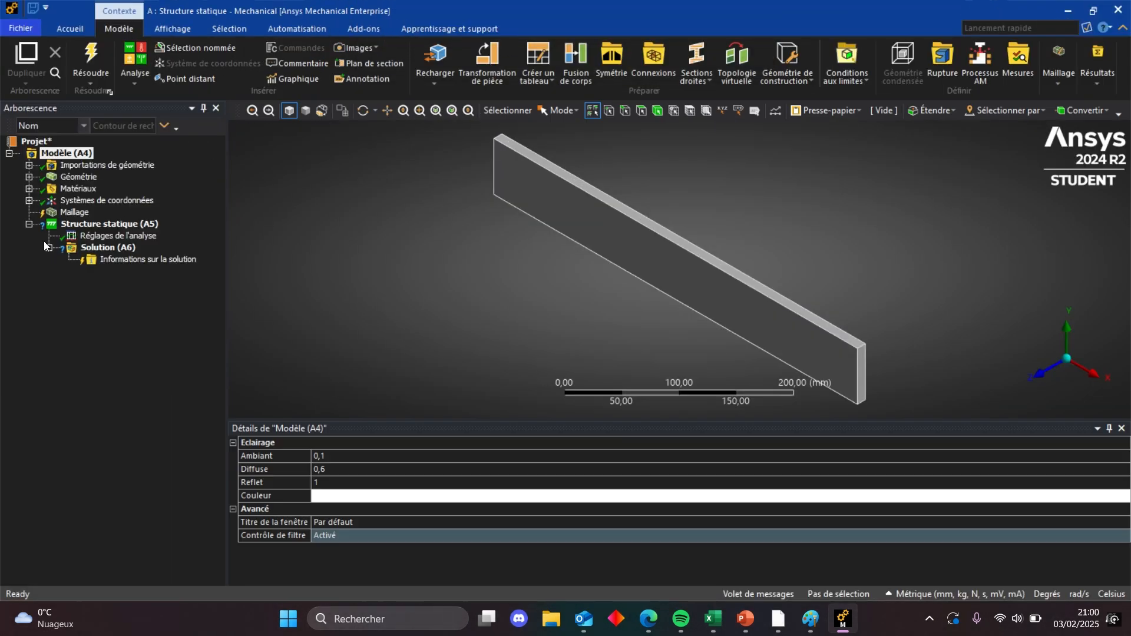
Look through the Structure statique (A5) branches, then select the Solide body under Géométrie and inspect it from several angles
click(106, 248)
click(79, 225)
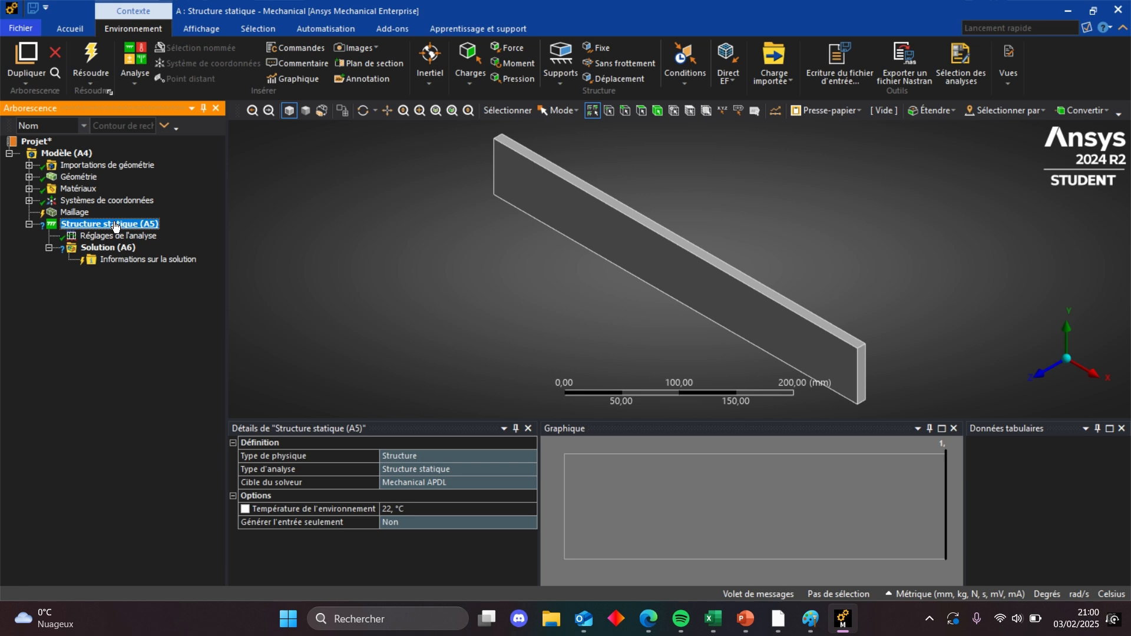
click(28, 177)
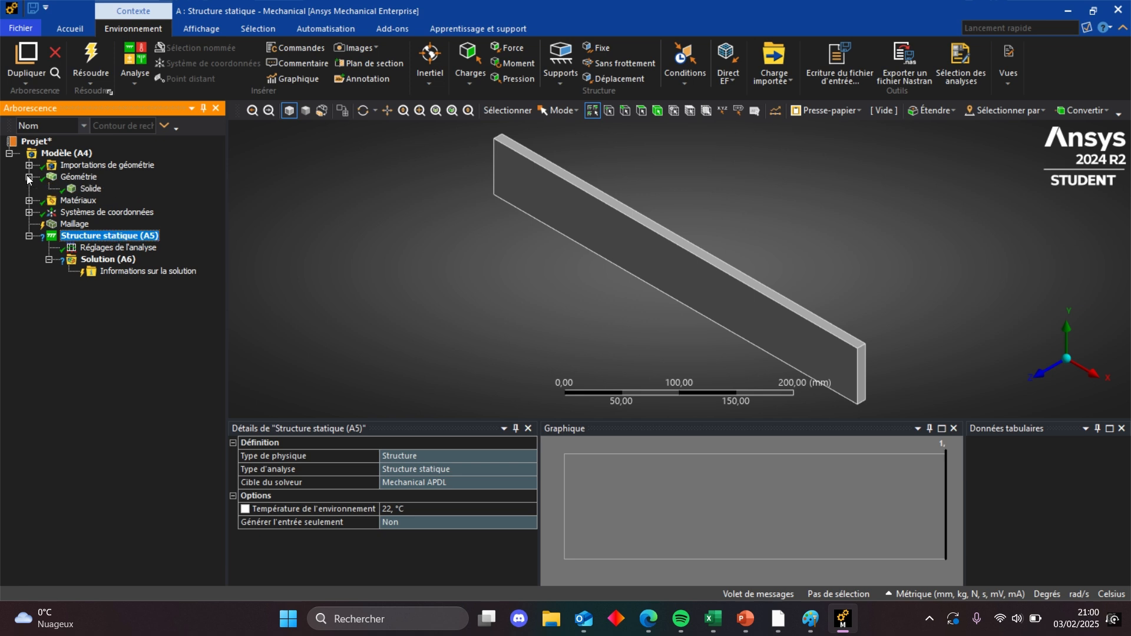
click(91, 188)
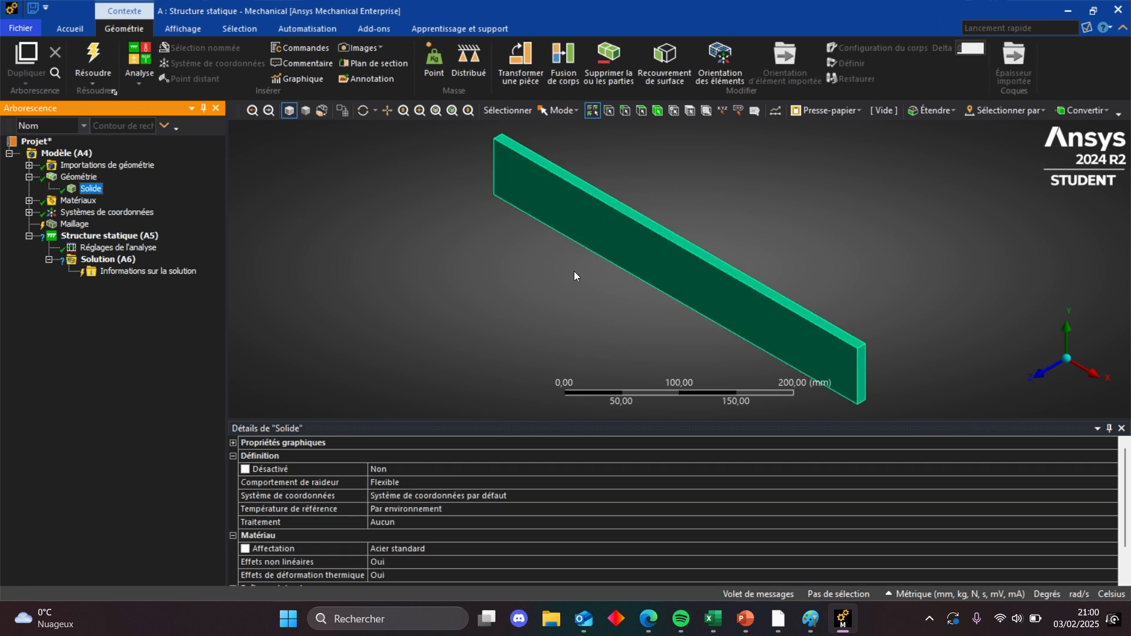
middle_drag(581, 255, 273, 278)
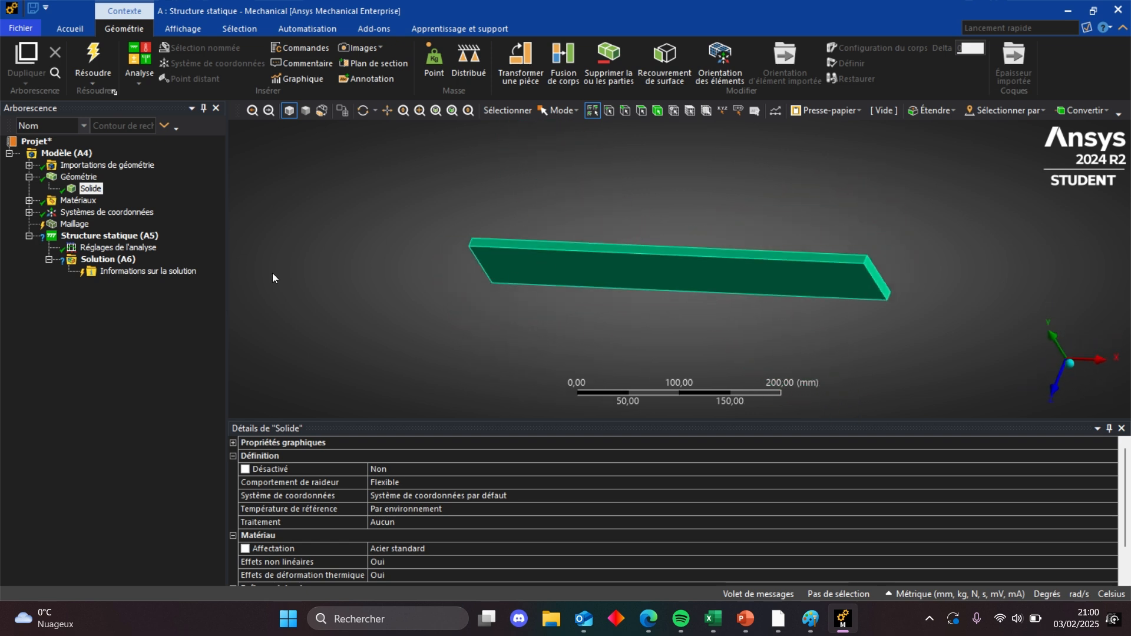
middle_drag(498, 277, 551, 280)
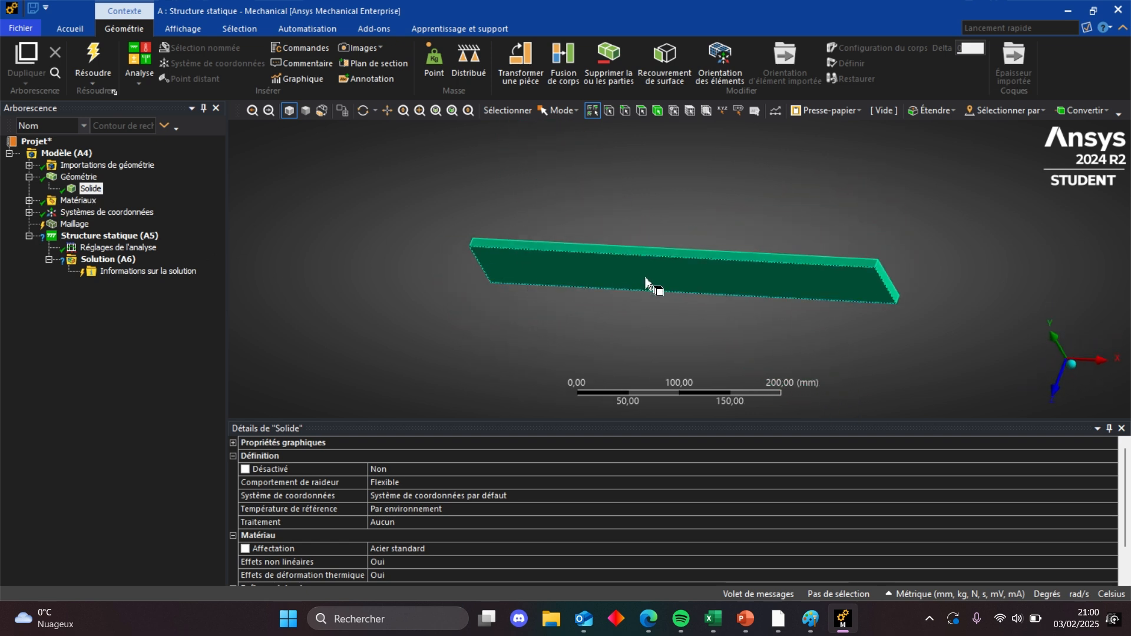
middle_drag(645, 277, 543, 235)
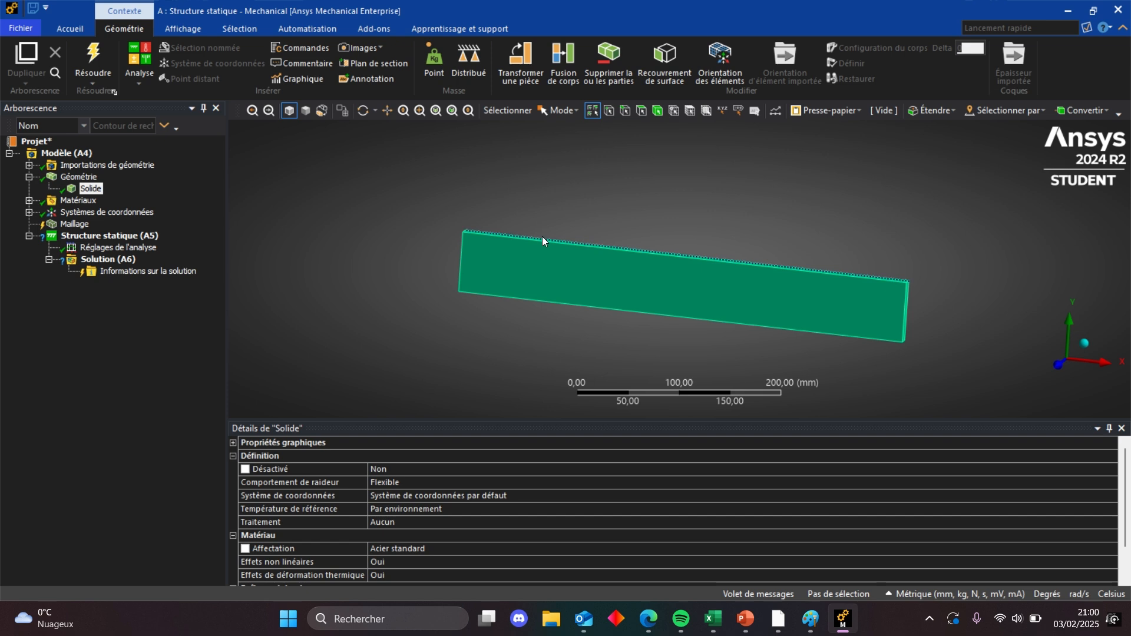
Assign Alliage d'aluminium as the material of the Solide body
click(399, 549)
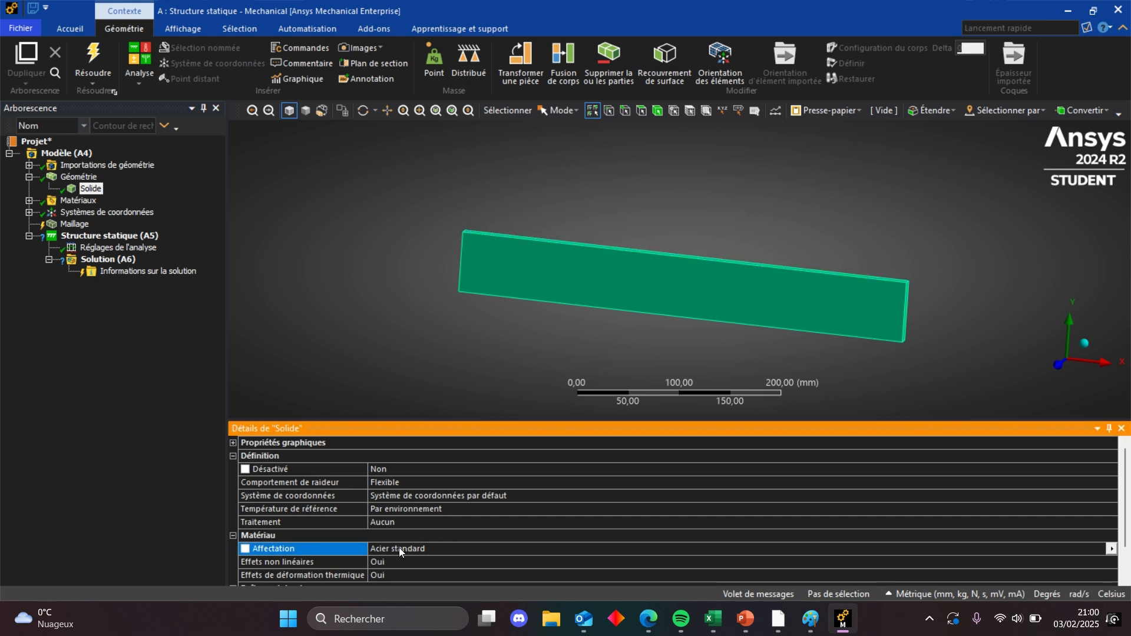
click(233, 442)
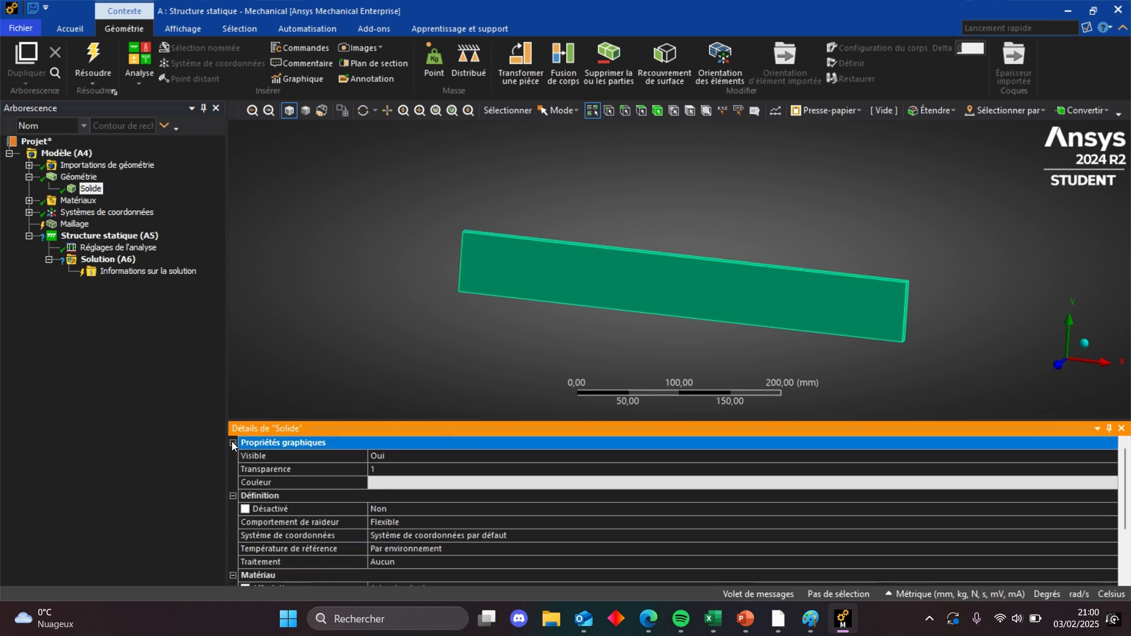
click(232, 442)
click(96, 188)
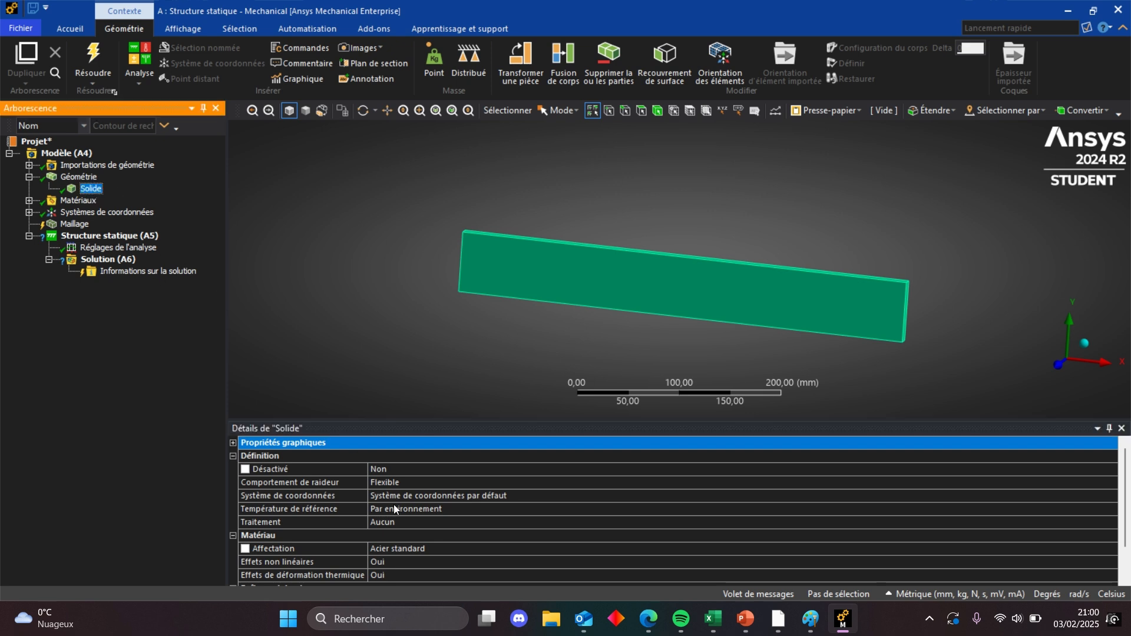
click(413, 549)
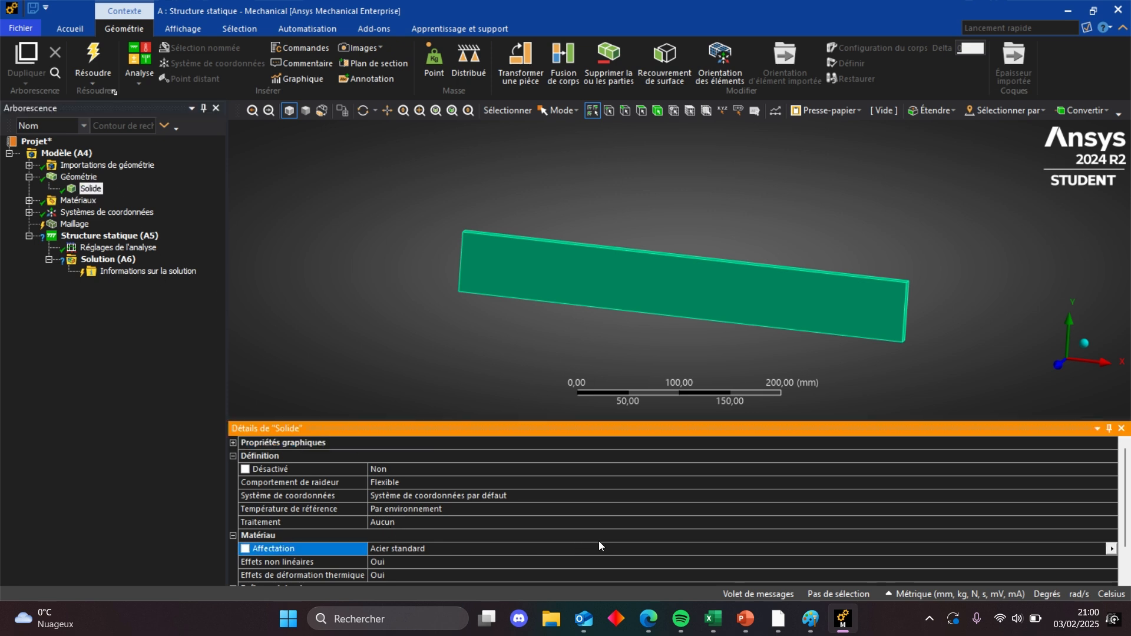
click(1111, 548)
click(966, 383)
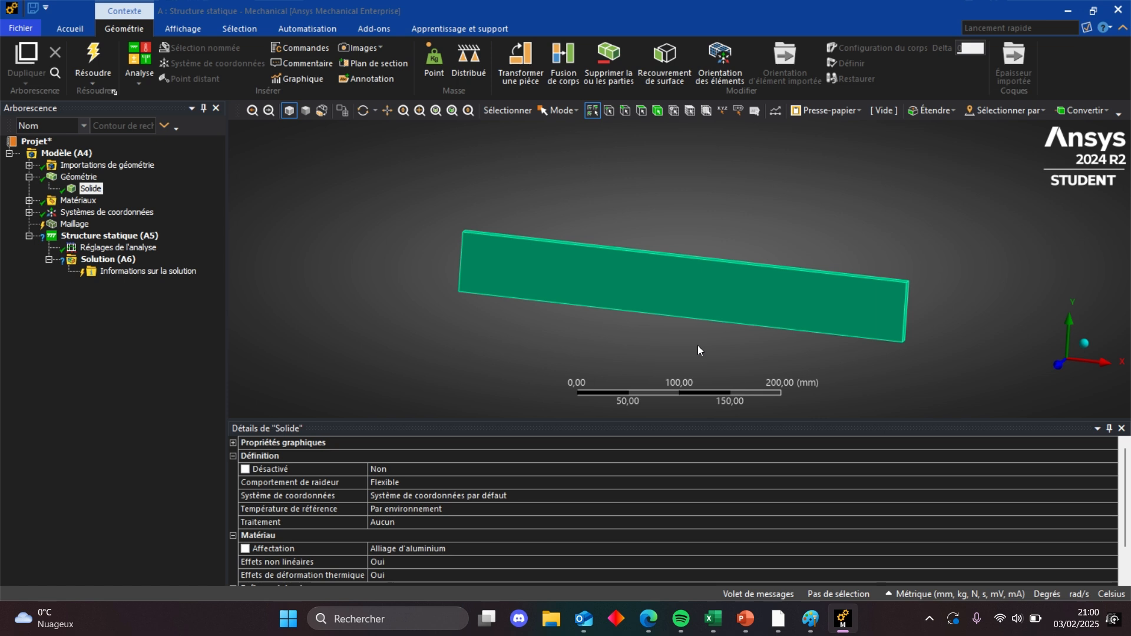
middle_drag(711, 290, 679, 319)
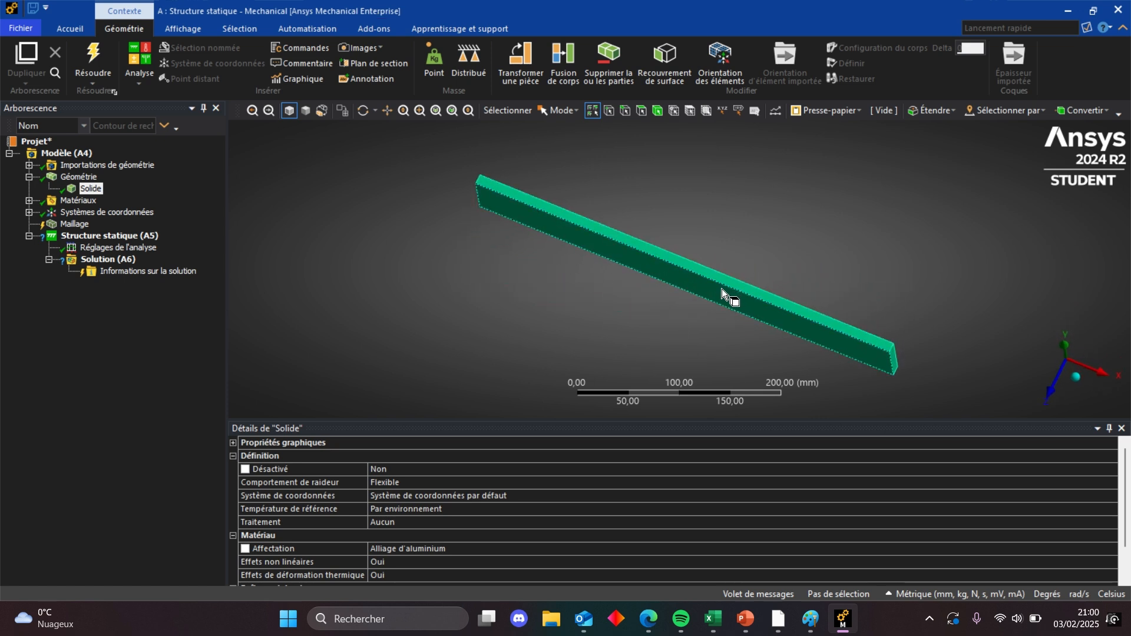
Review the imported geometry, the Solide body, the Alliage d'aluminium properties and the global coordinate system of Modèle (A4)
click(29, 165)
click(103, 176)
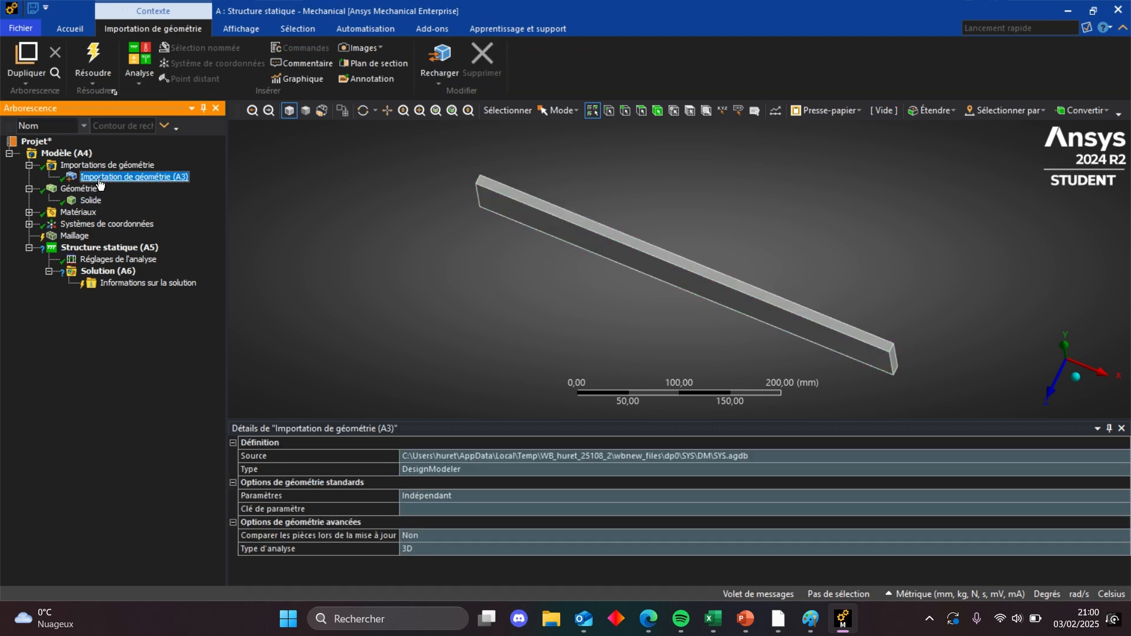
click(86, 201)
click(29, 212)
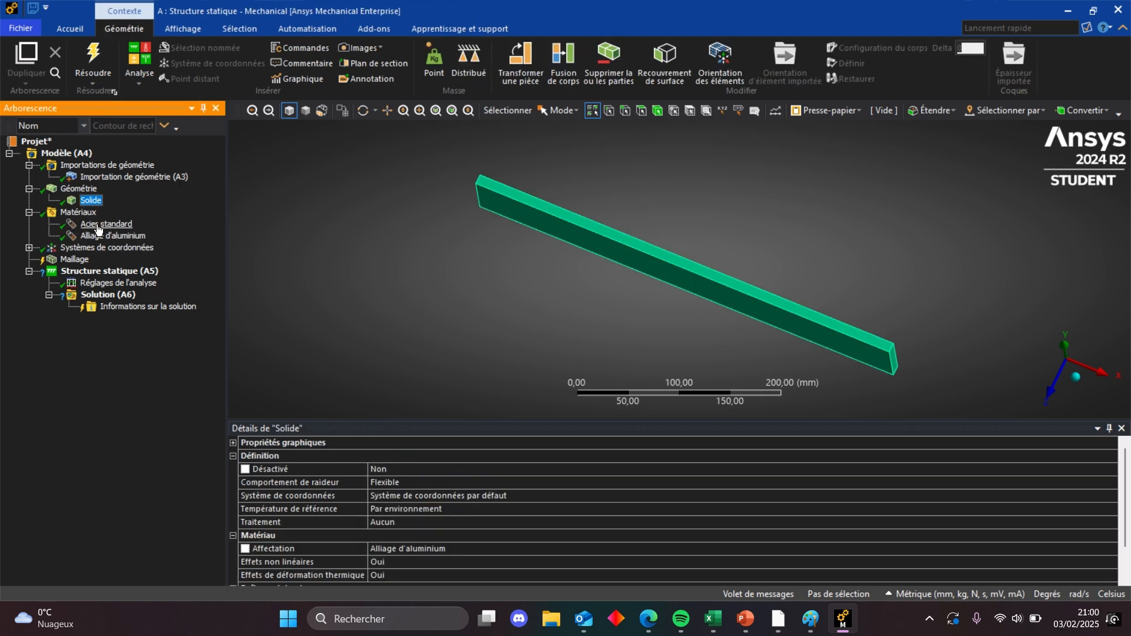
click(112, 235)
click(29, 248)
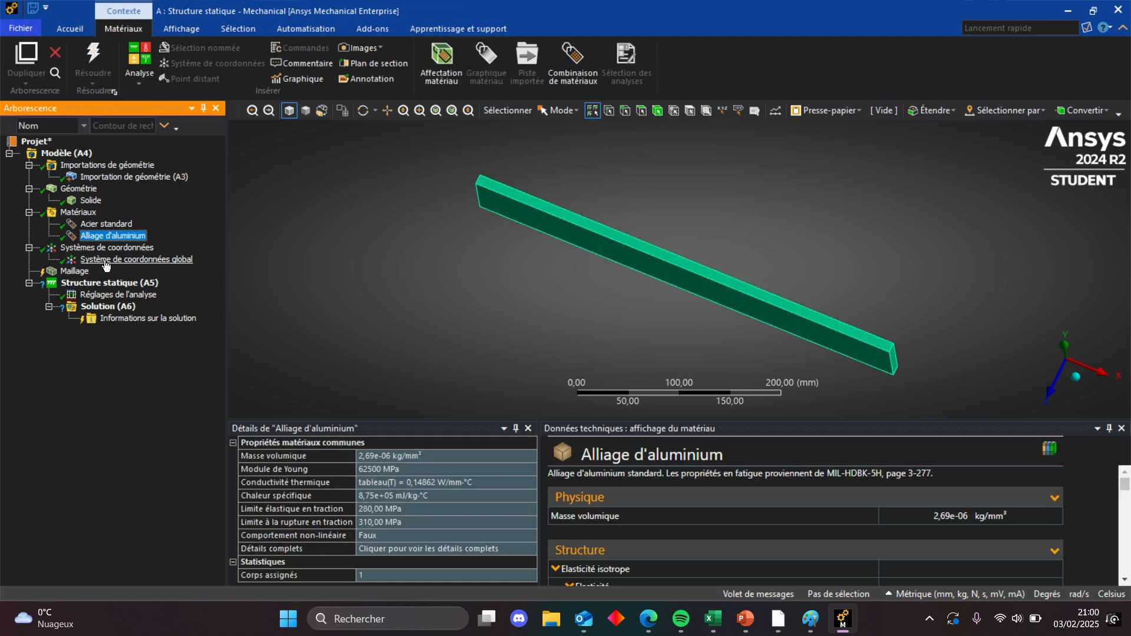
click(135, 259)
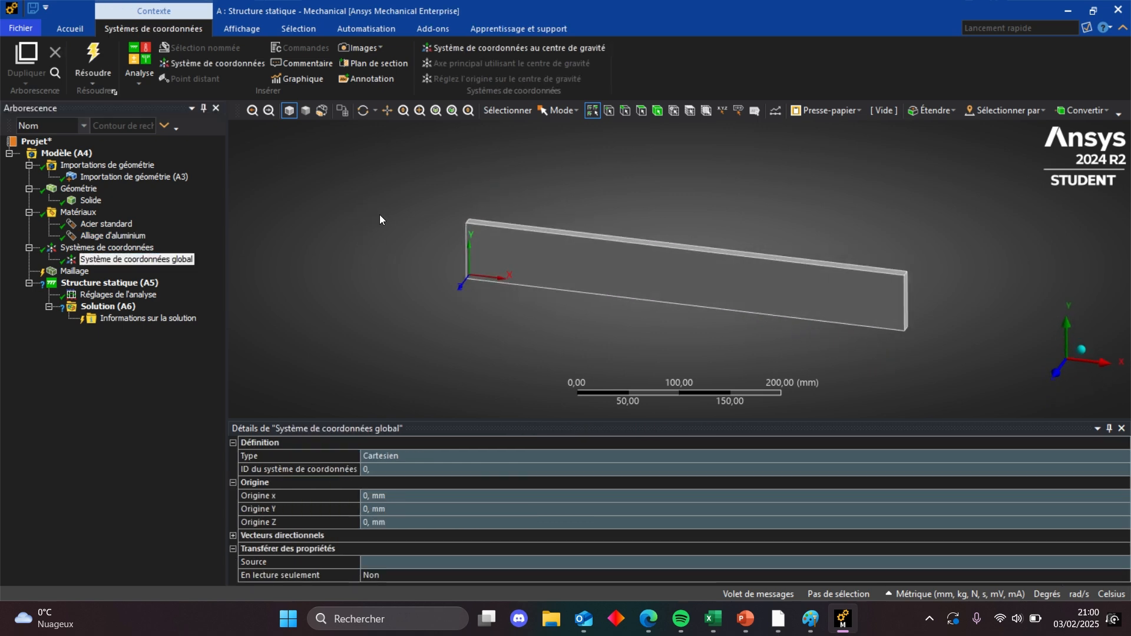
Mesh the beam with the default settings, then set the element size to 5 mm and regenerate the mesh
click(73, 272)
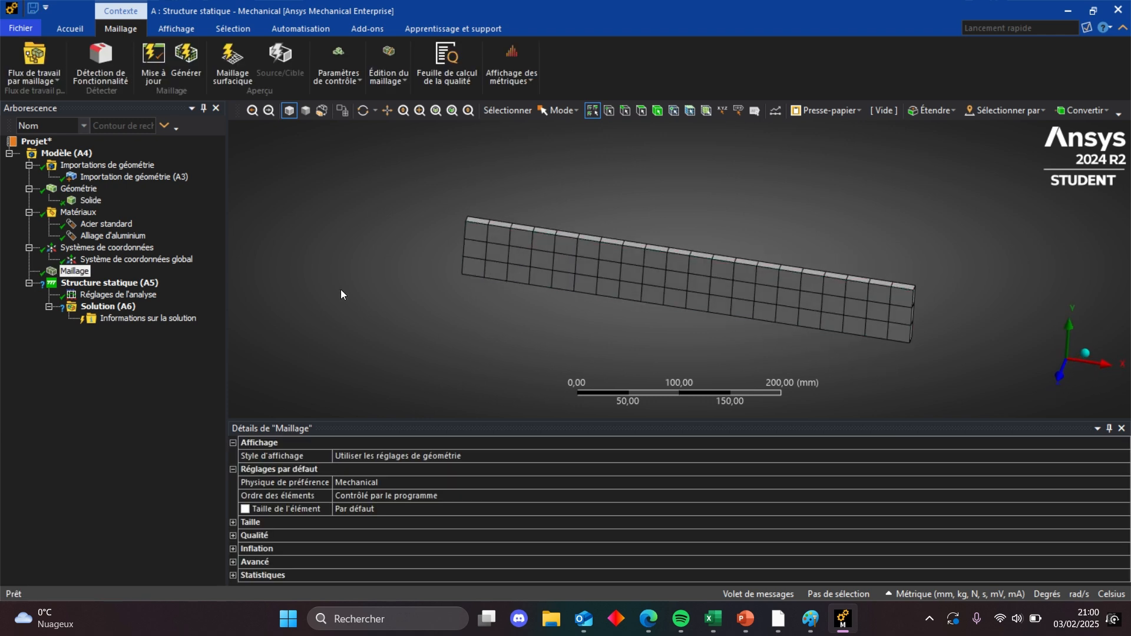
click(232, 523)
scroll(305, 525, down, 1)
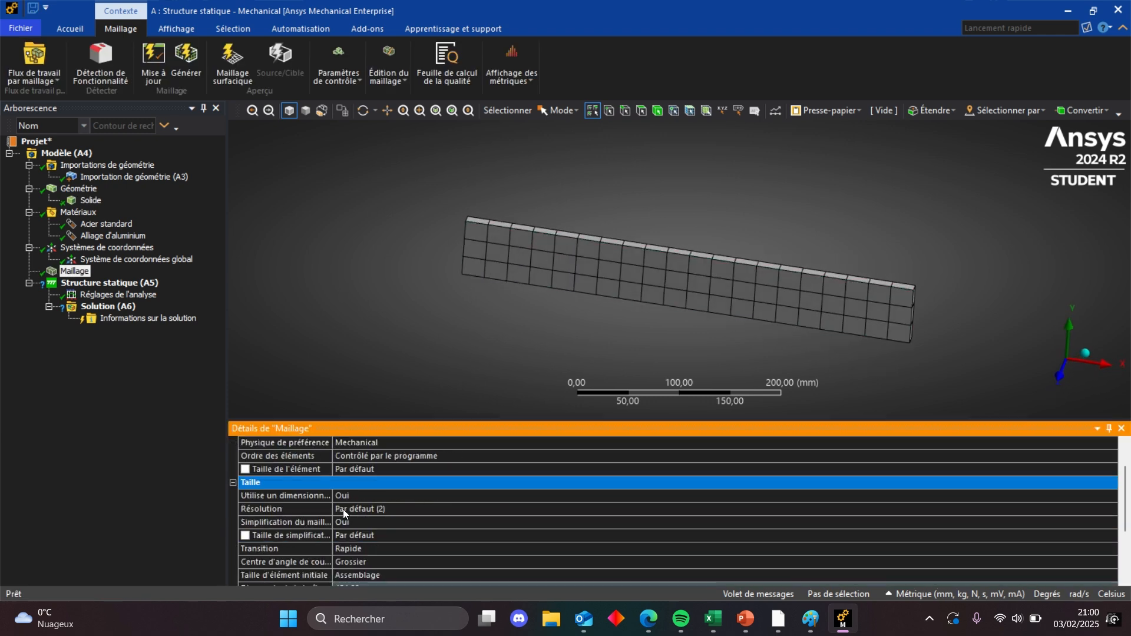
click(371, 468)
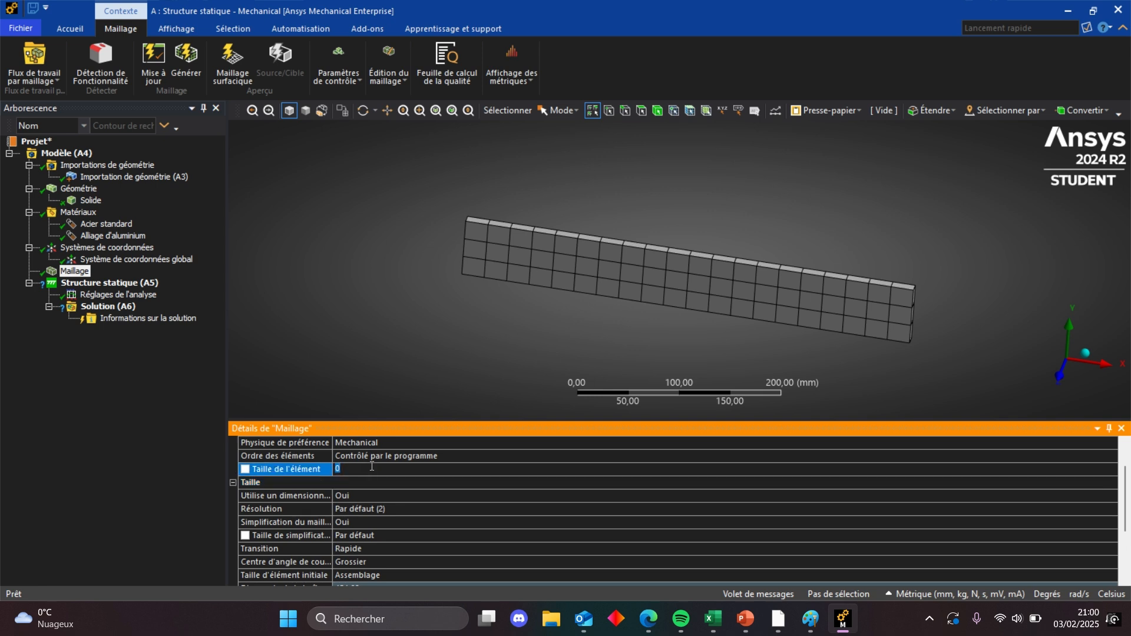
text(5)
key(Return)
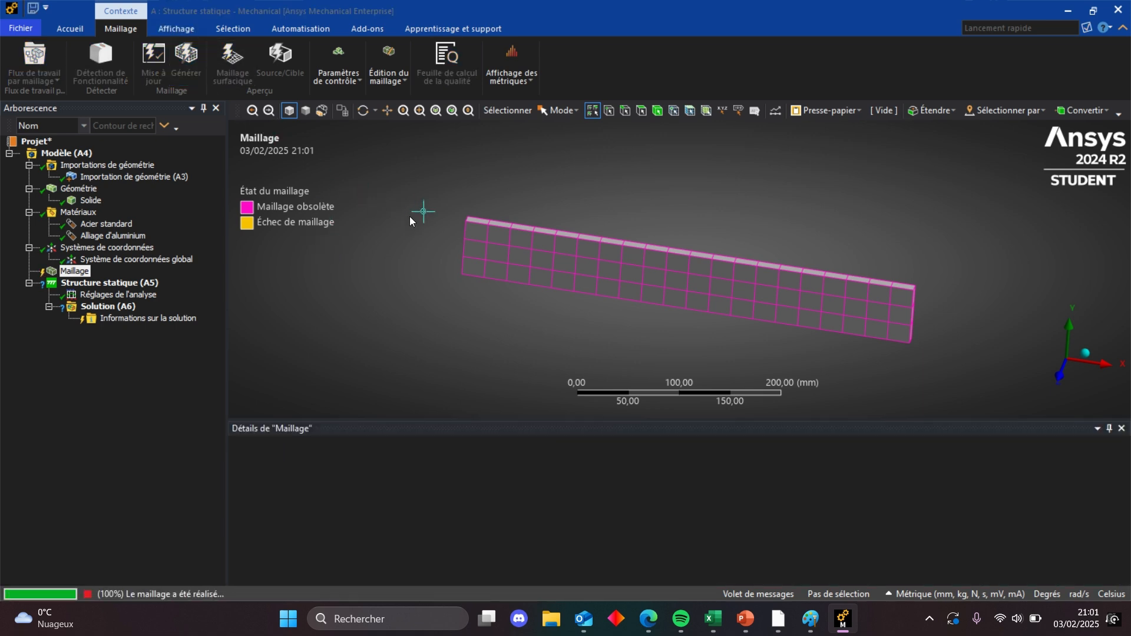
Inspect the refined mesh on the beam's faces and through its thickness from several angles
middle_drag(468, 236, 521, 243)
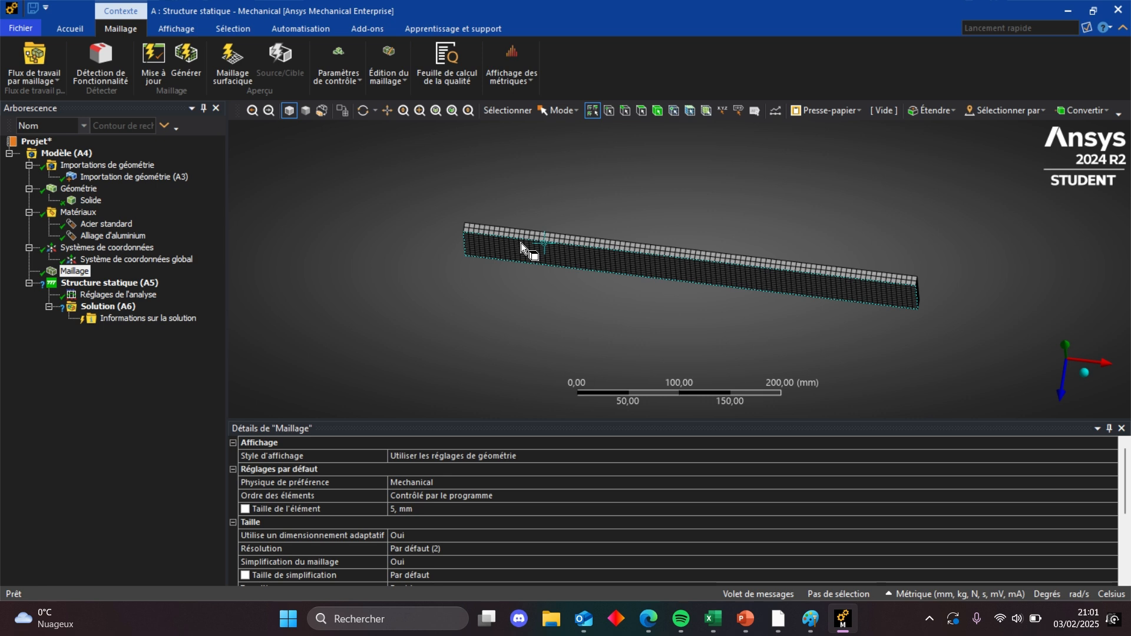
middle_drag(521, 243, 514, 278)
scroll(533, 263, down, 2)
scroll(732, 180, up, 6)
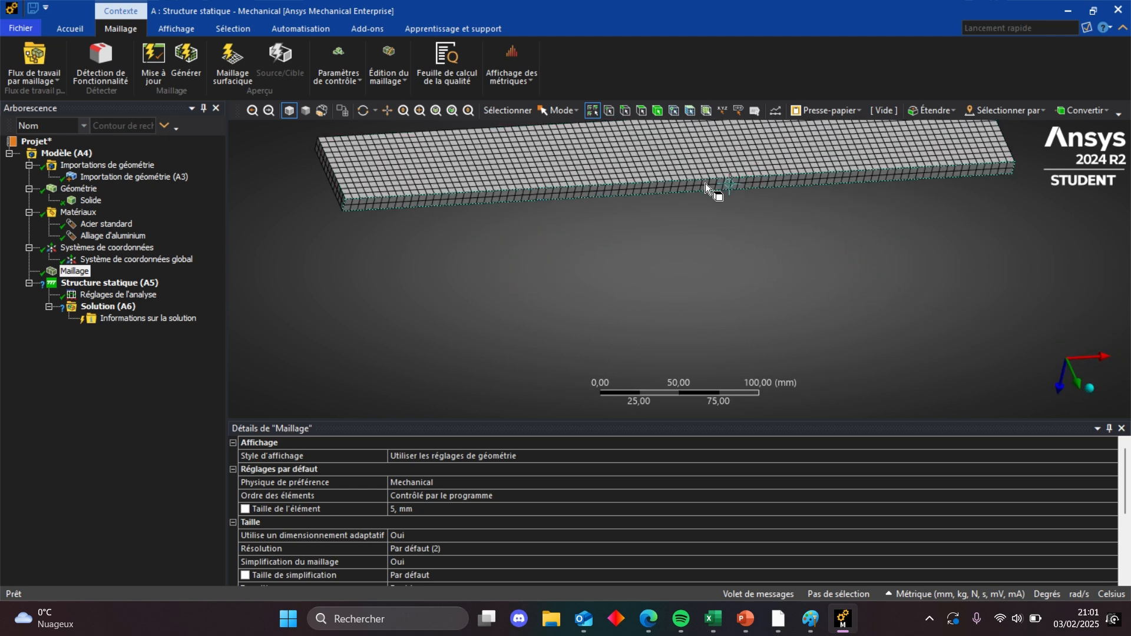
mouse_move(691, 229)
ctrl+middle_down()
mouse_move(640, 276)
mouse_move(646, 327)
mouse_move(651, 270)
mouse_move(659, 281)
ctrl+middle_up()
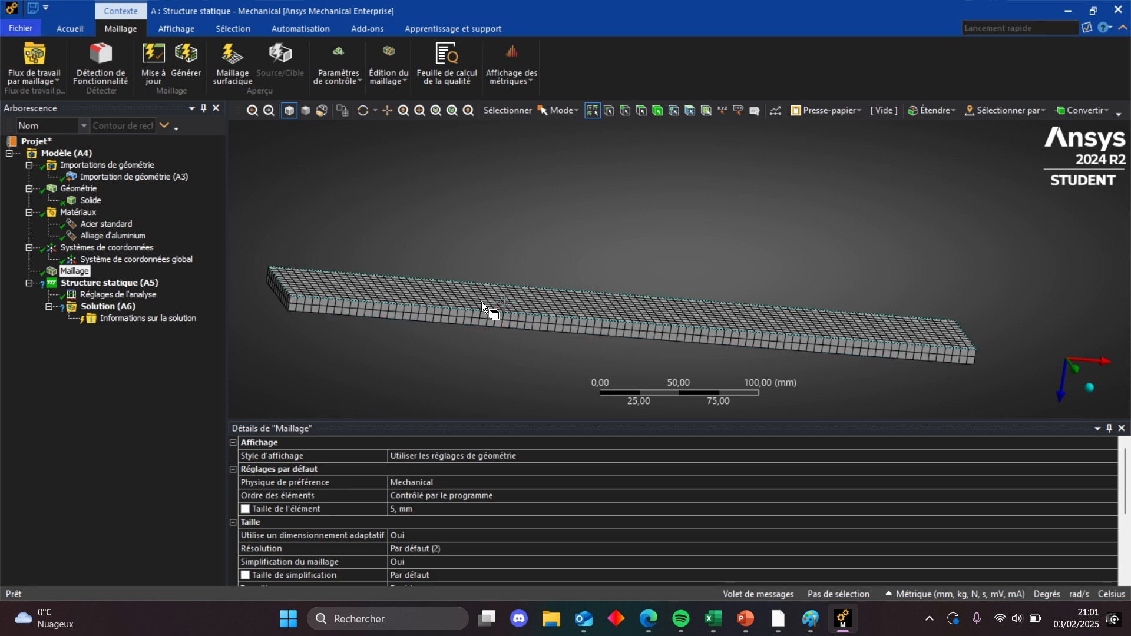
mouse_move(677, 314)
middle_down()
mouse_move(599, 316)
mouse_move(704, 268)
mouse_move(675, 330)
middle_up()
scroll(674, 324, down, 3)
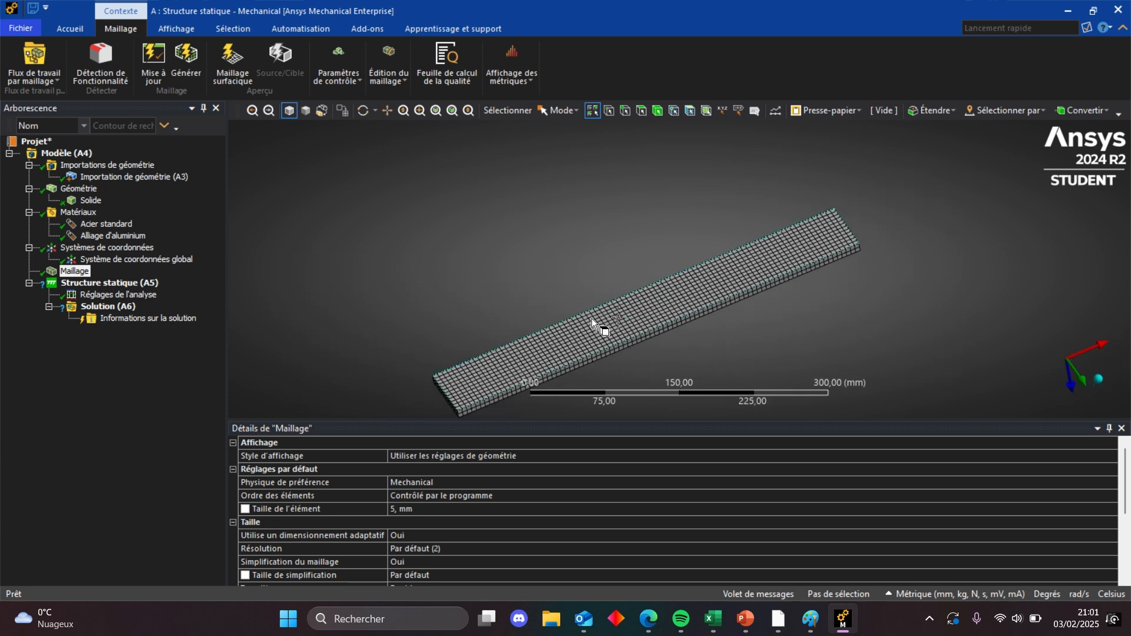
middle_drag(485, 351, 588, 340)
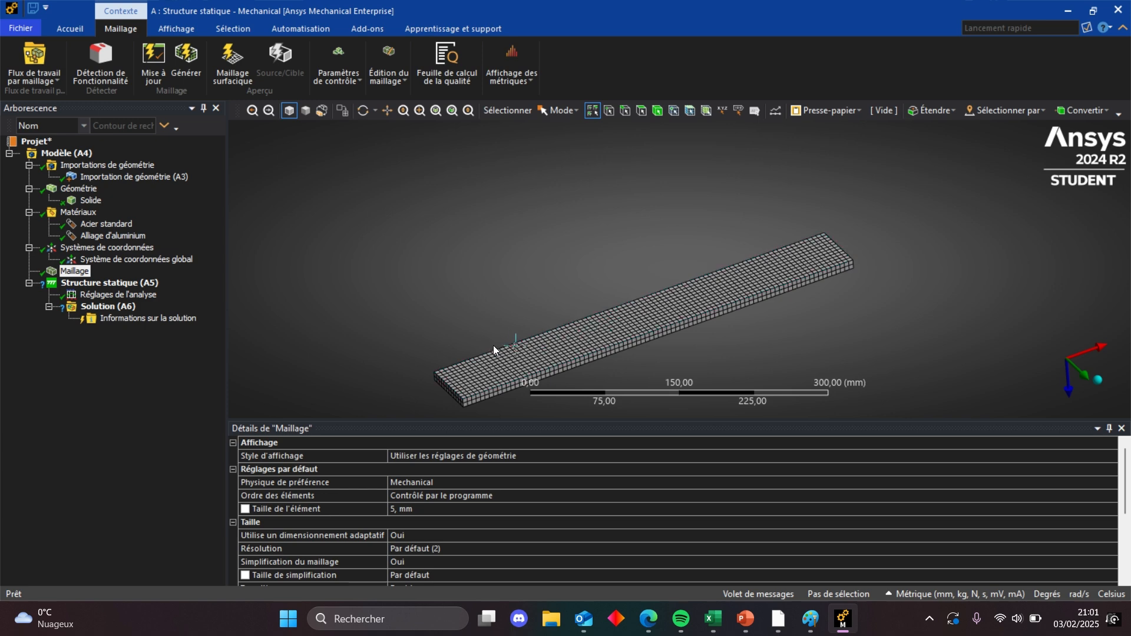
middle_drag(507, 346, 391, 248)
scroll(465, 365, up, 3)
middle_drag(763, 263, 784, 214)
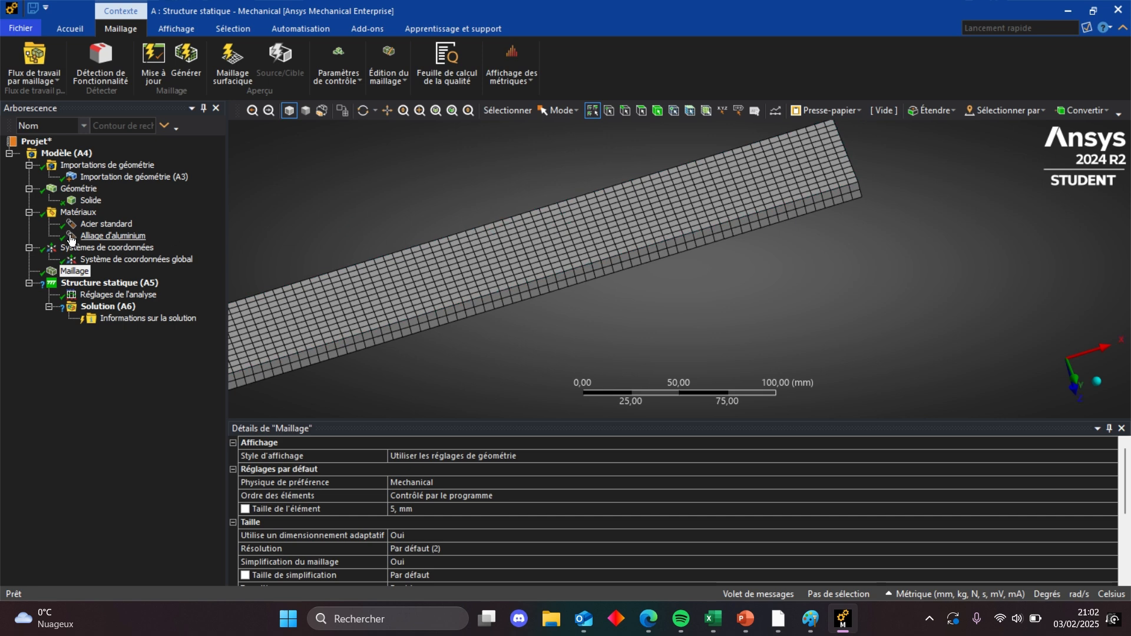
Insert a fixed support (Support fixe) in the Structure statique (A5) analysis
click(107, 285)
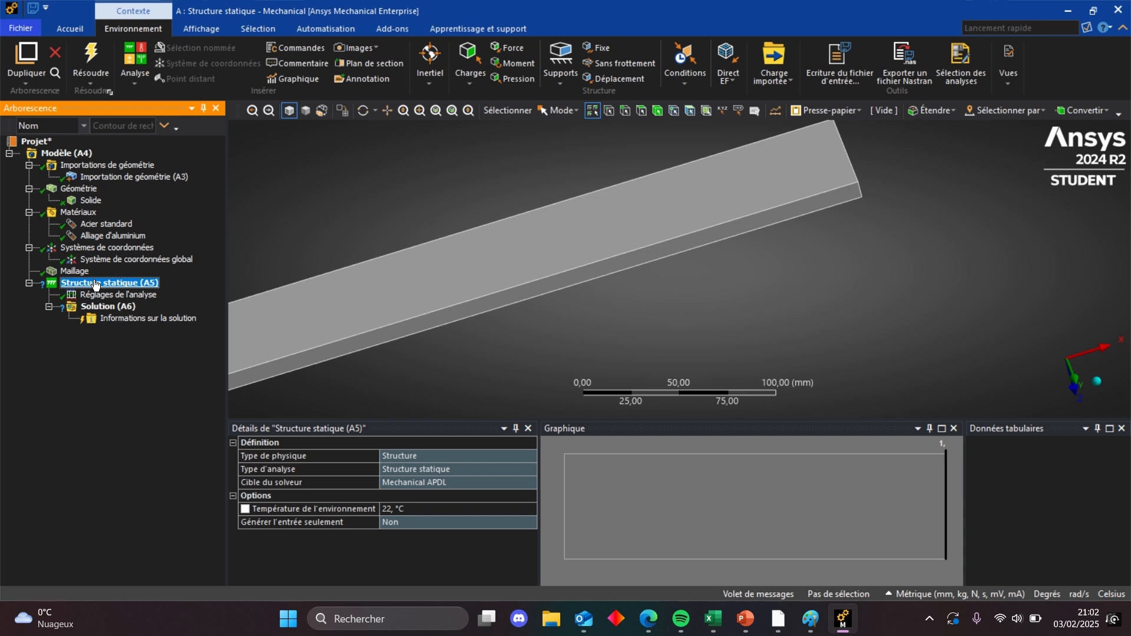
scroll(457, 232, down, 5)
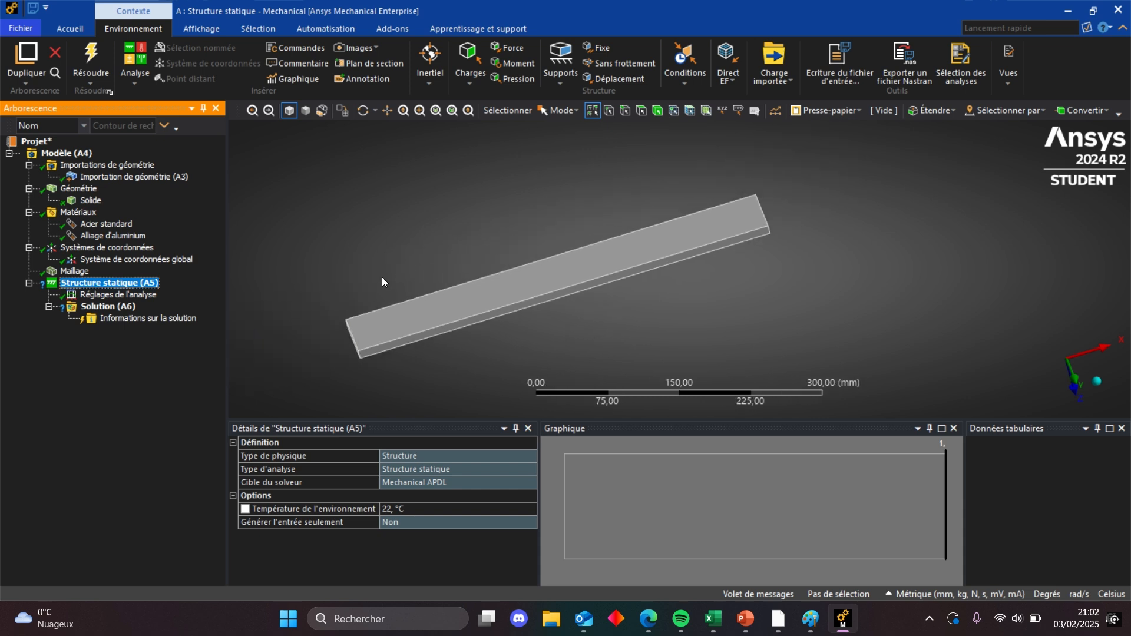
middle_drag(456, 241, 431, 270)
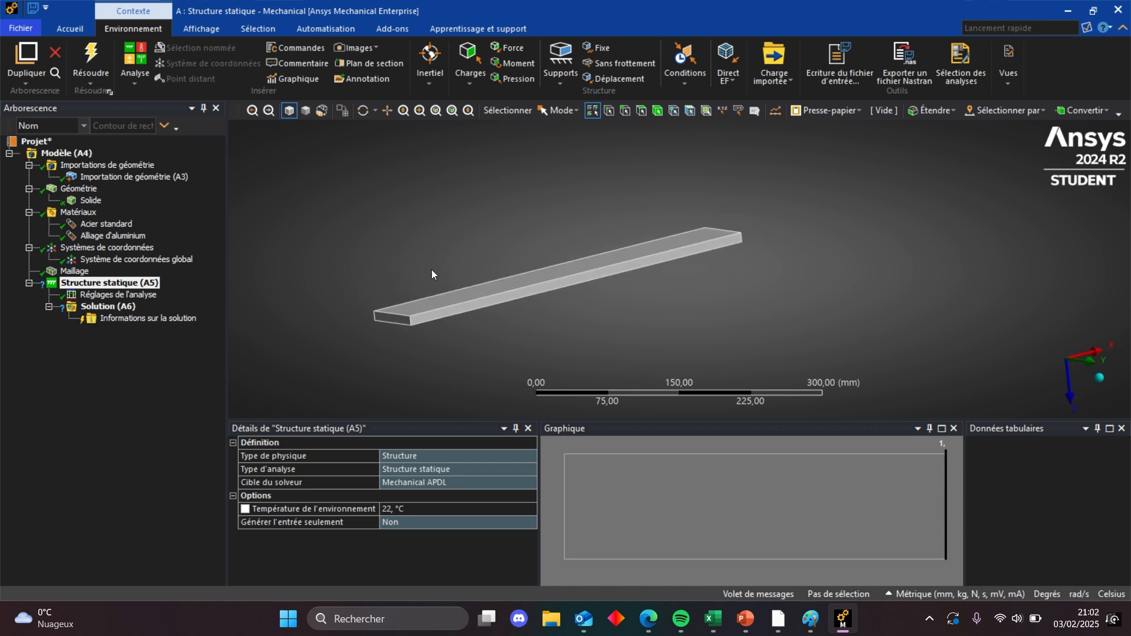
middle_drag(546, 263, 559, 274)
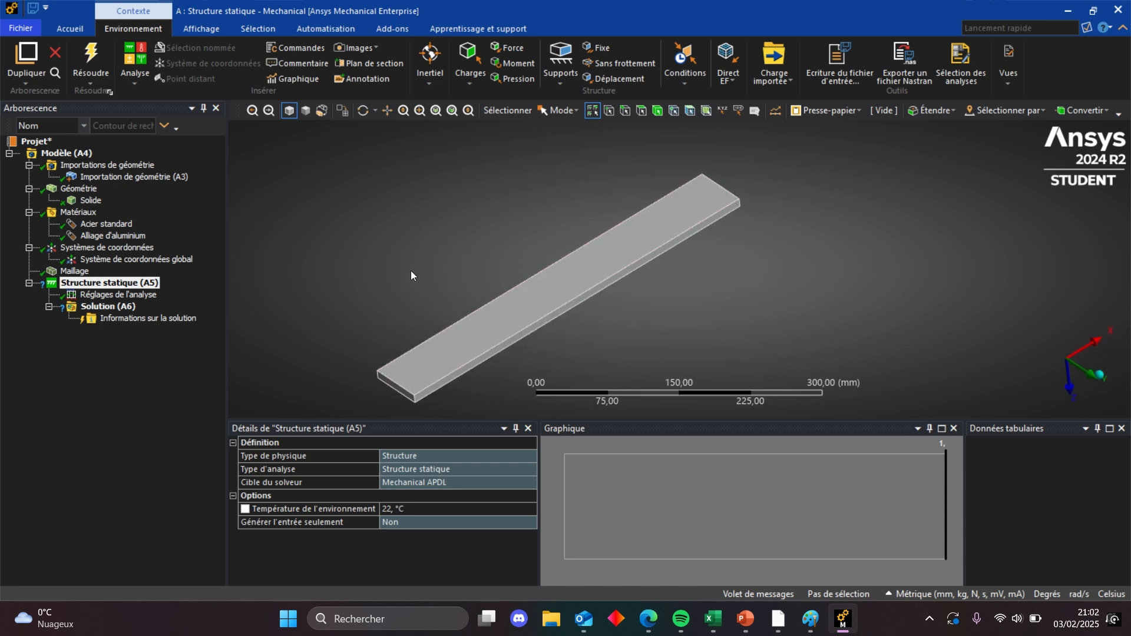
middle_drag(380, 328, 391, 306)
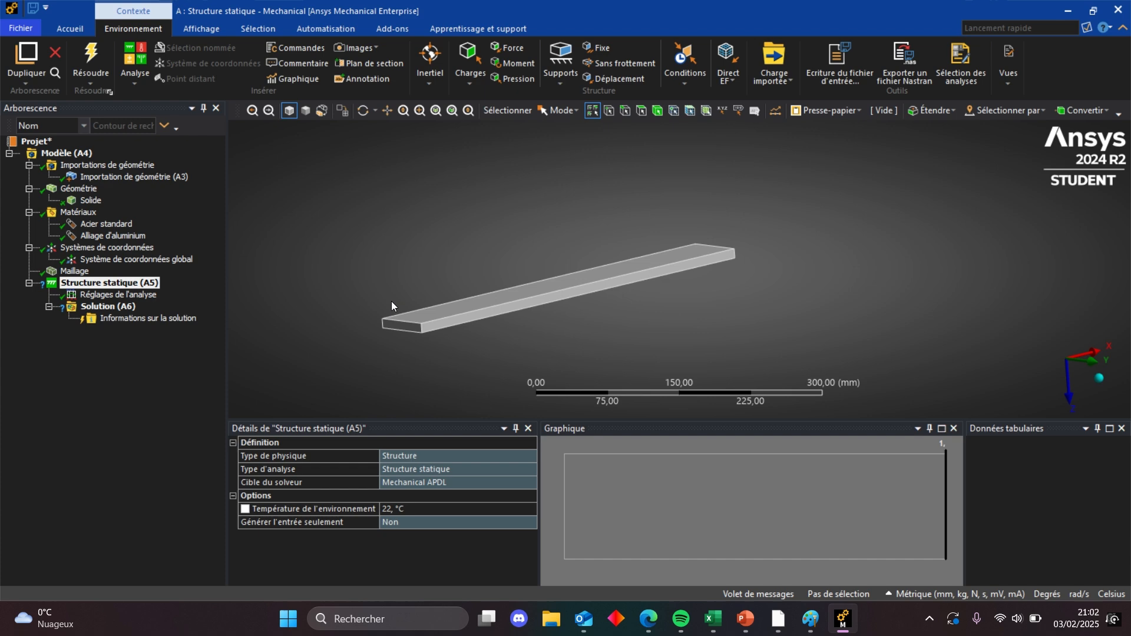
right_click(103, 286)
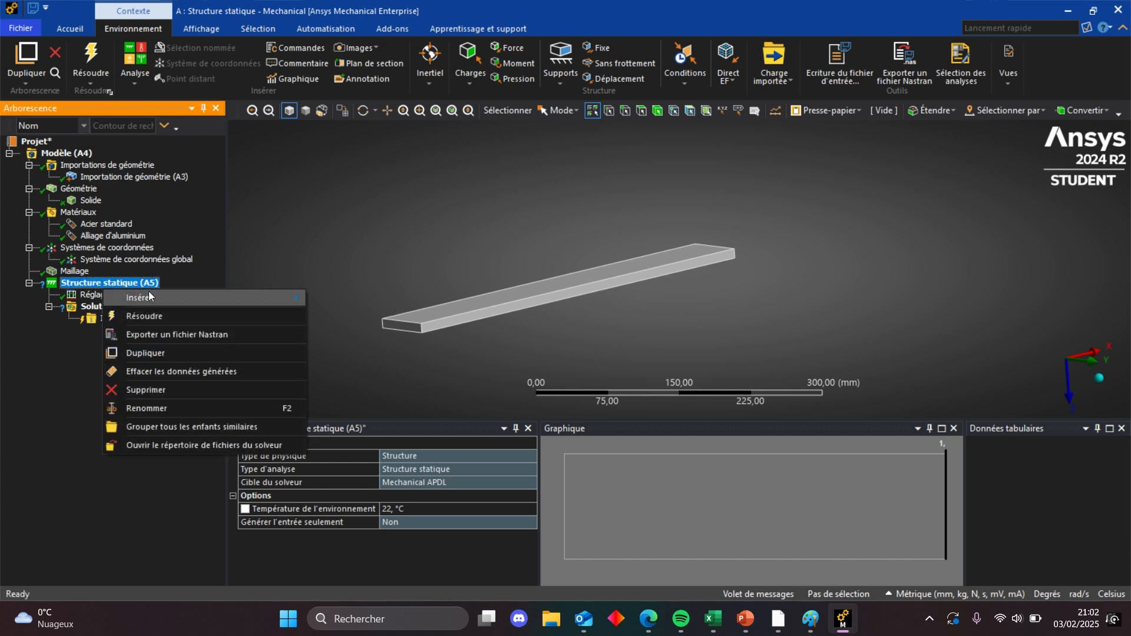
mouse_move(148, 294)
click(246, 252)
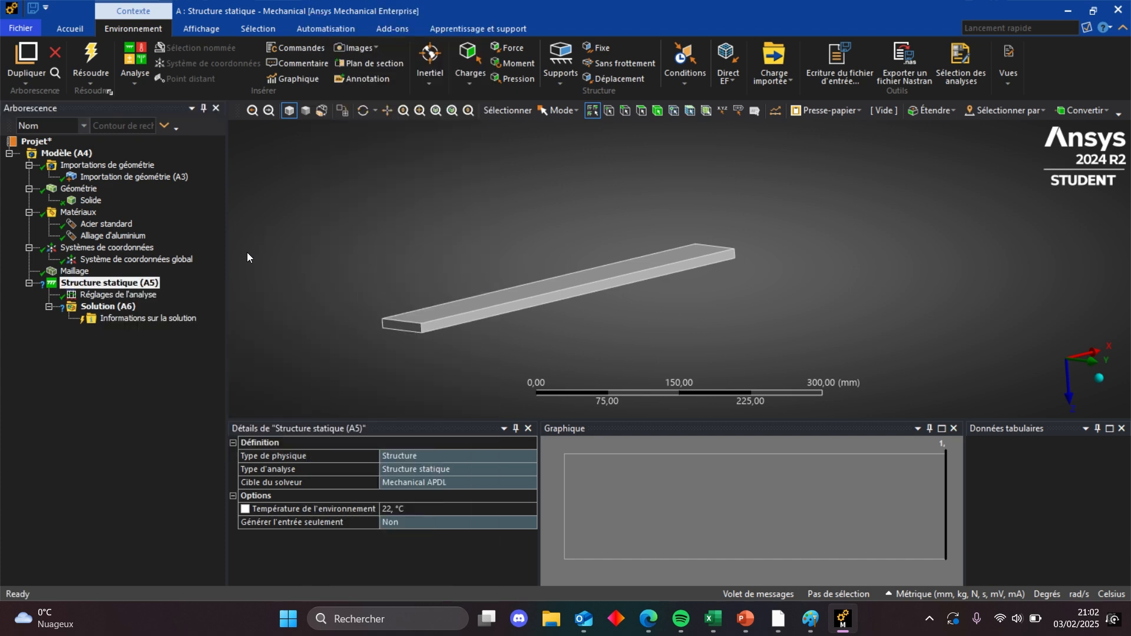
mouse_move(524, 273)
middle_down()
mouse_move(517, 293)
mouse_move(529, 294)
middle_up()
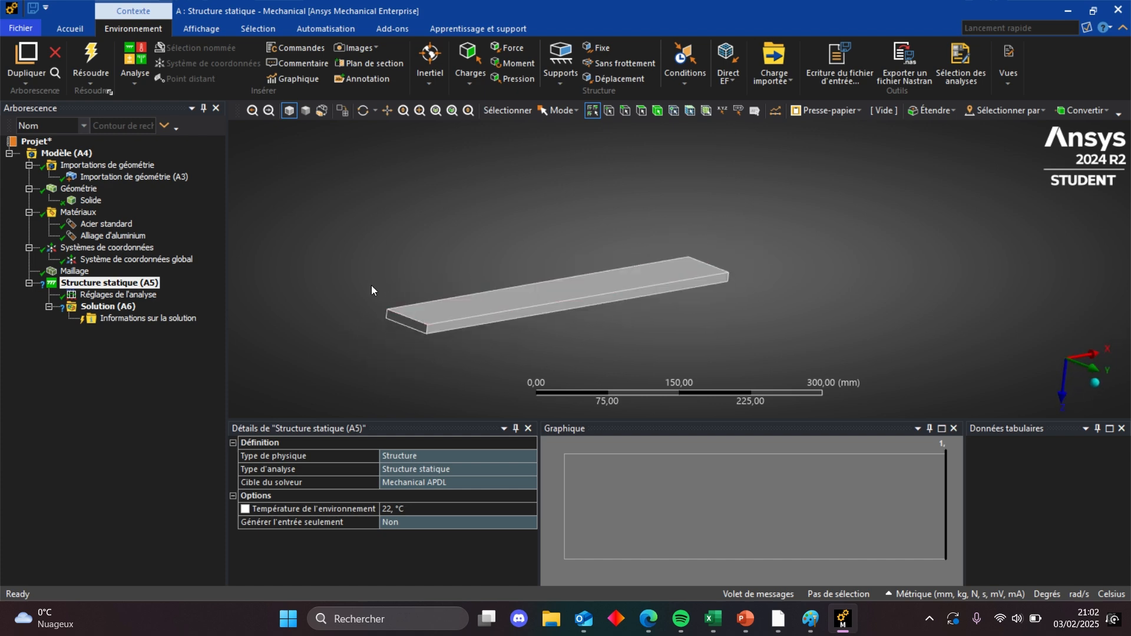
right_click(134, 284)
mouse_move(183, 294)
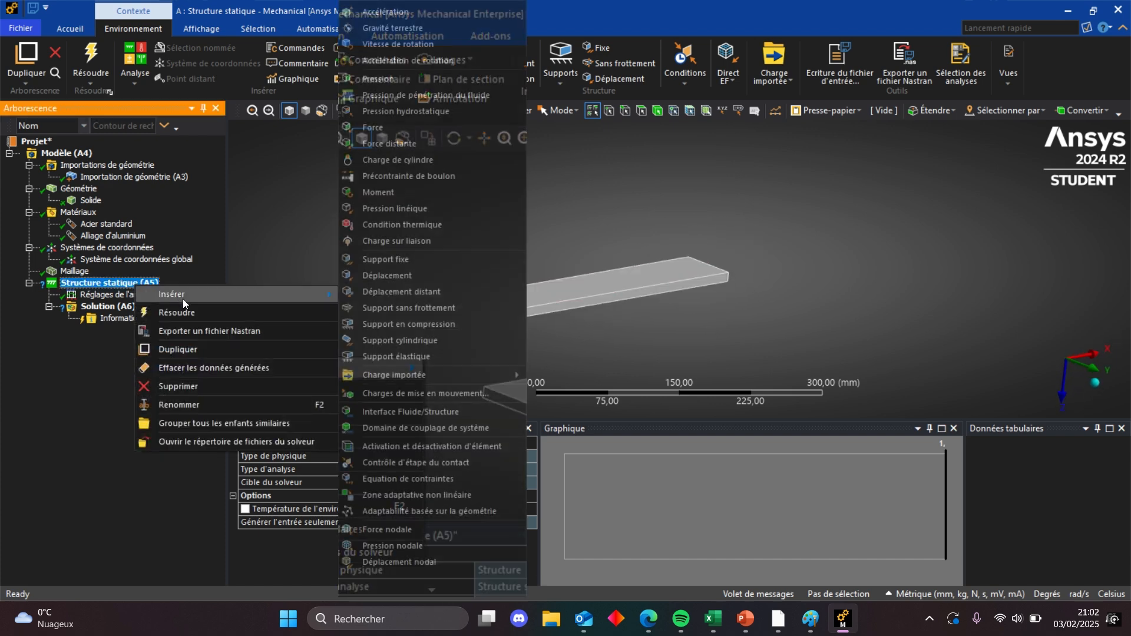
click(379, 259)
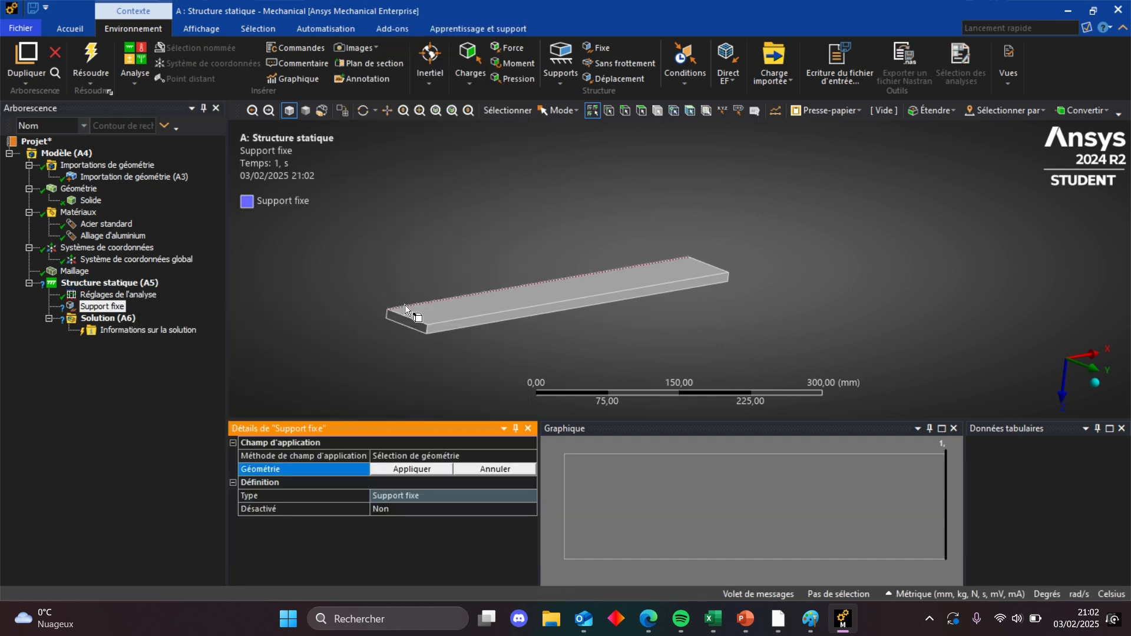
Check the clamped end on the Paint sketch, then apply the fixed support to the matching end face in Mechanical
click(809, 617)
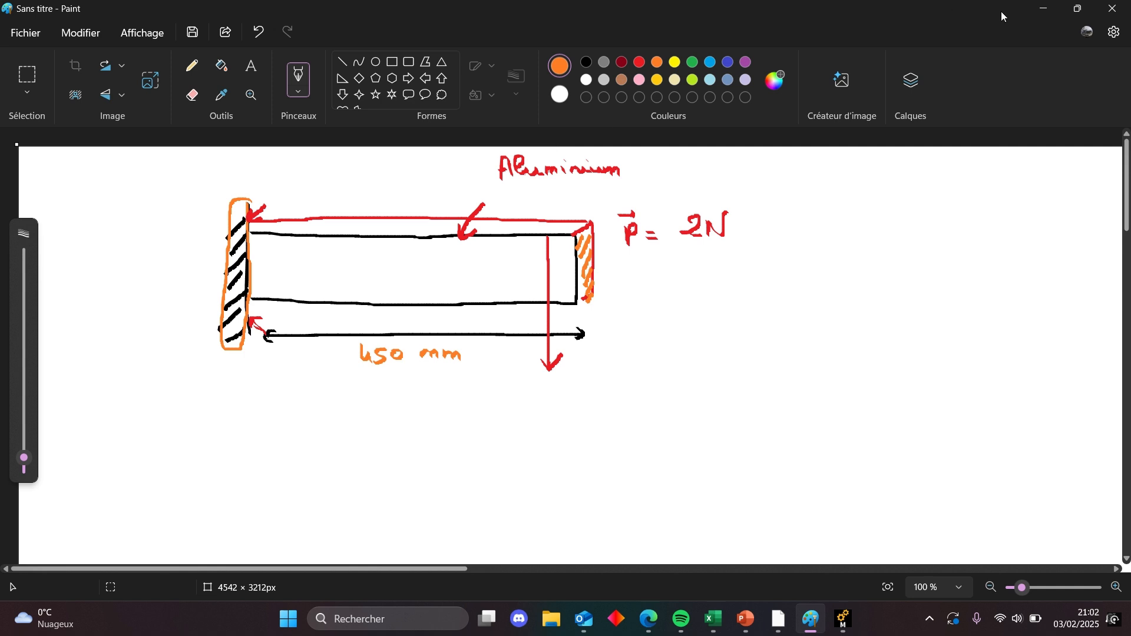
click(1043, 8)
click(409, 322)
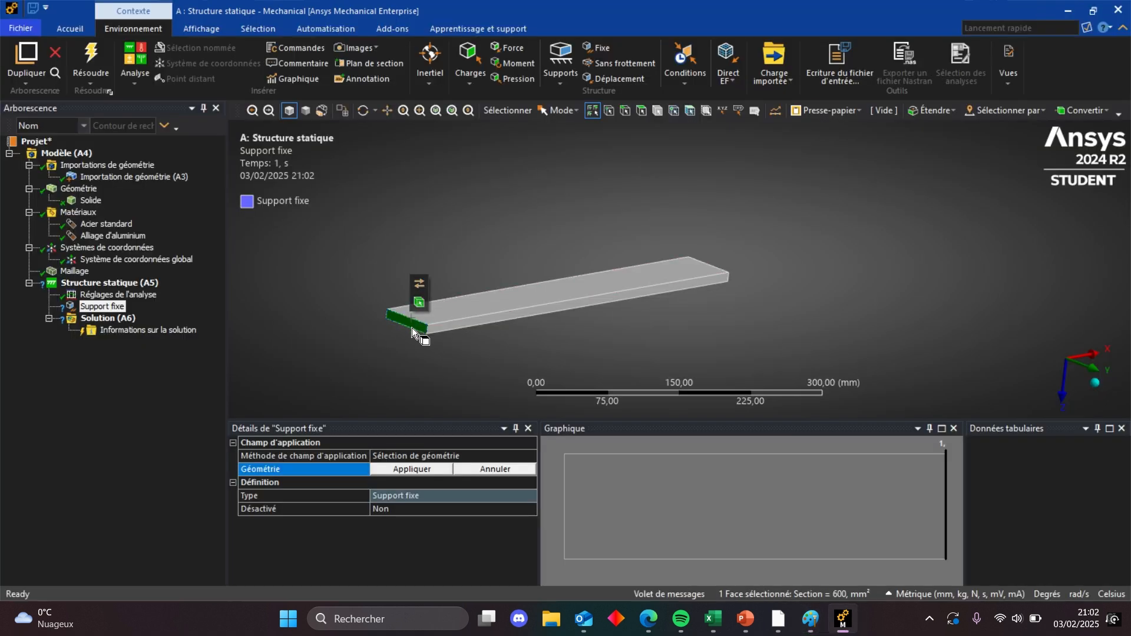
click(407, 469)
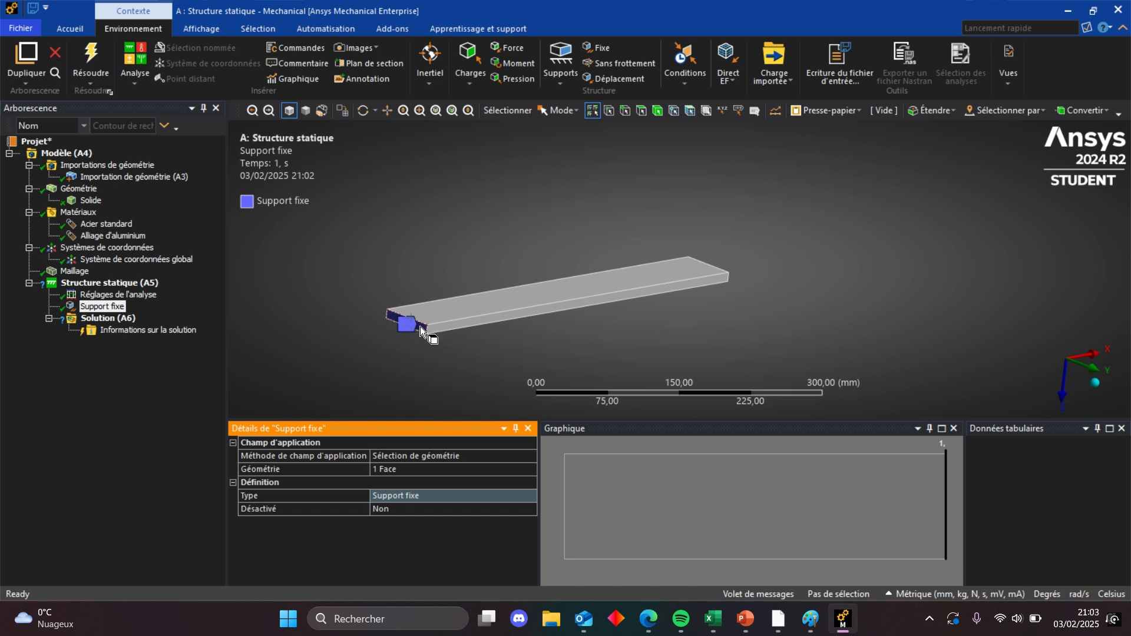
Switch to the Paint sketch, mark the upper edge at the beam's free end in orange, and return to Mechanical
middle_drag(608, 309, 457, 312)
middle_drag(575, 286, 518, 328)
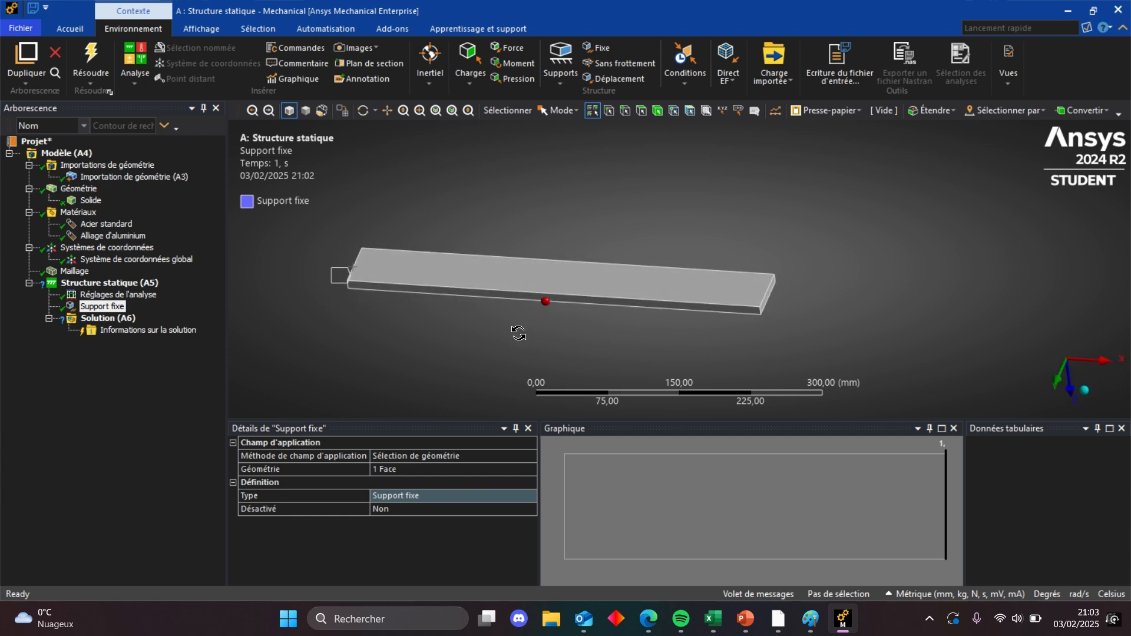
click(811, 619)
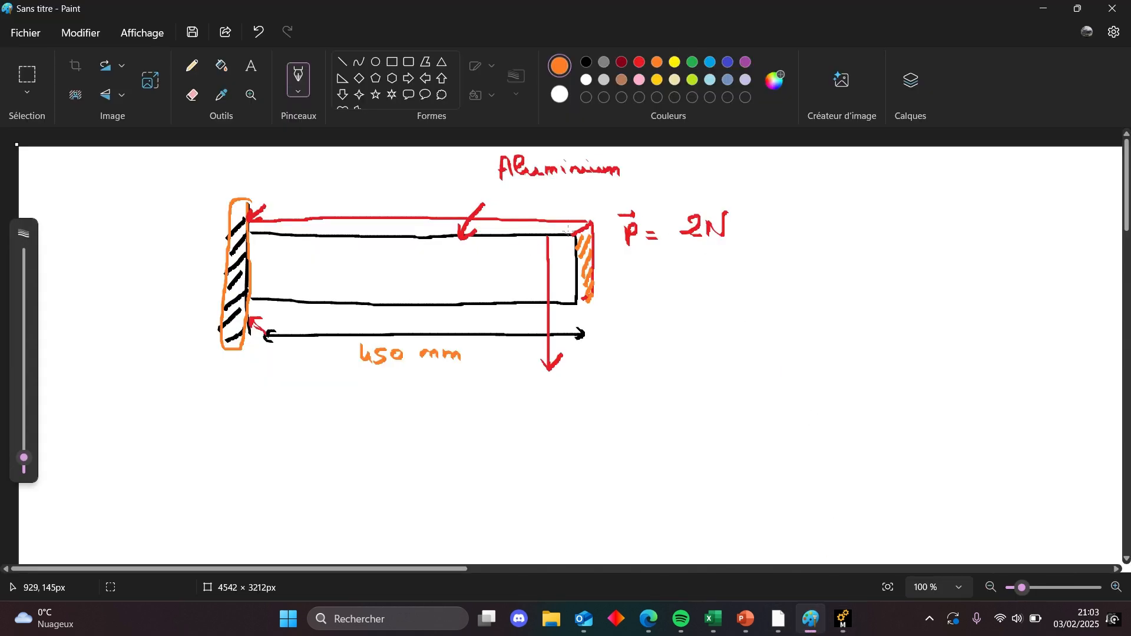
drag(551, 222, 535, 236)
mouse_move(575, 234)
mouse_down()
mouse_move(588, 224)
mouse_move(579, 232)
mouse_up()
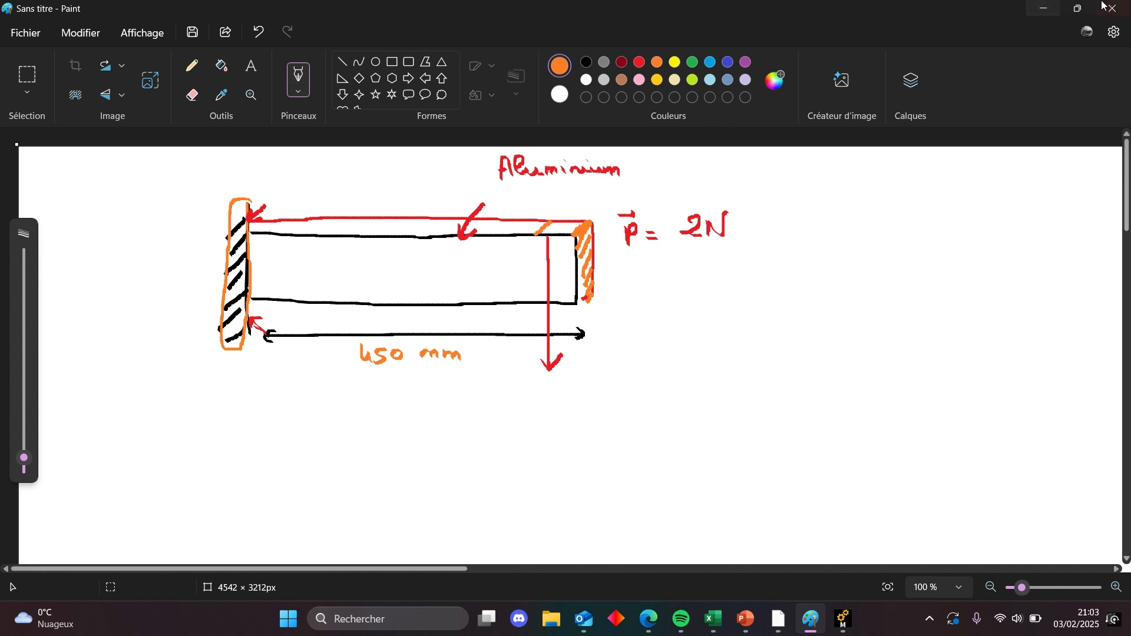
click(1043, 8)
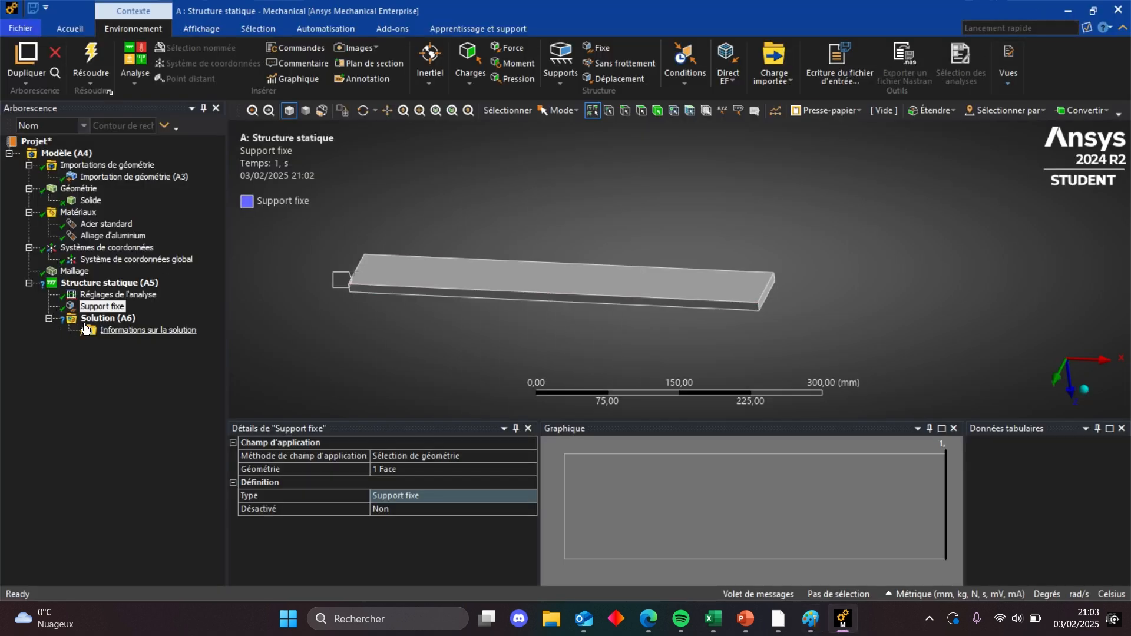
Insert a Force in Structure statique (A5) and apply it to the upper edge of the beam's free end
right_click(83, 282)
mouse_move(158, 288)
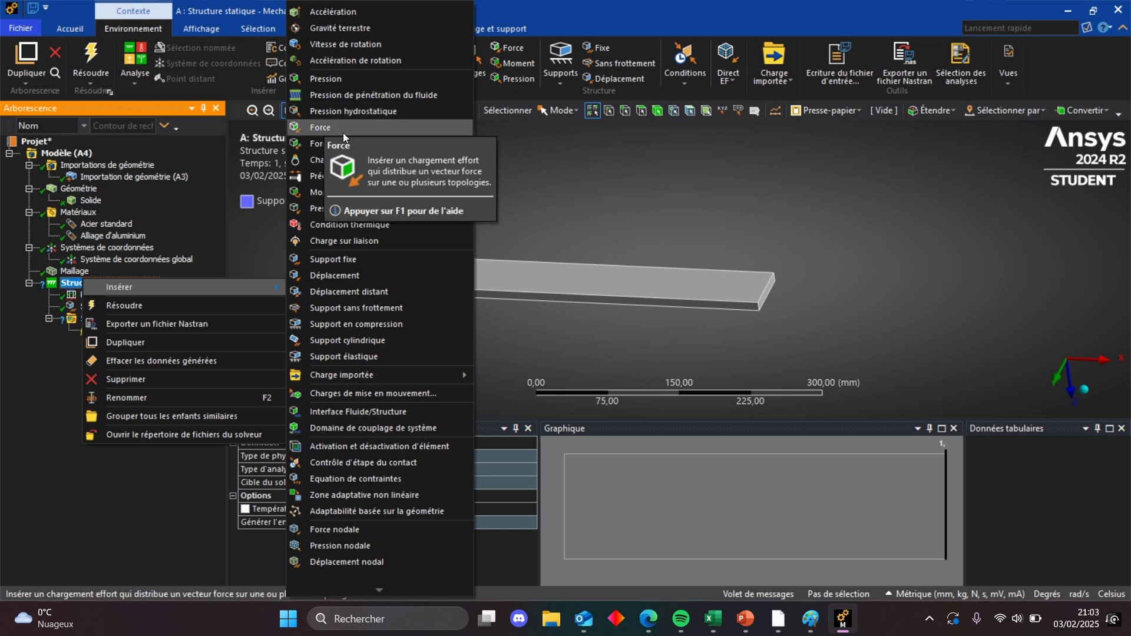
click(415, 128)
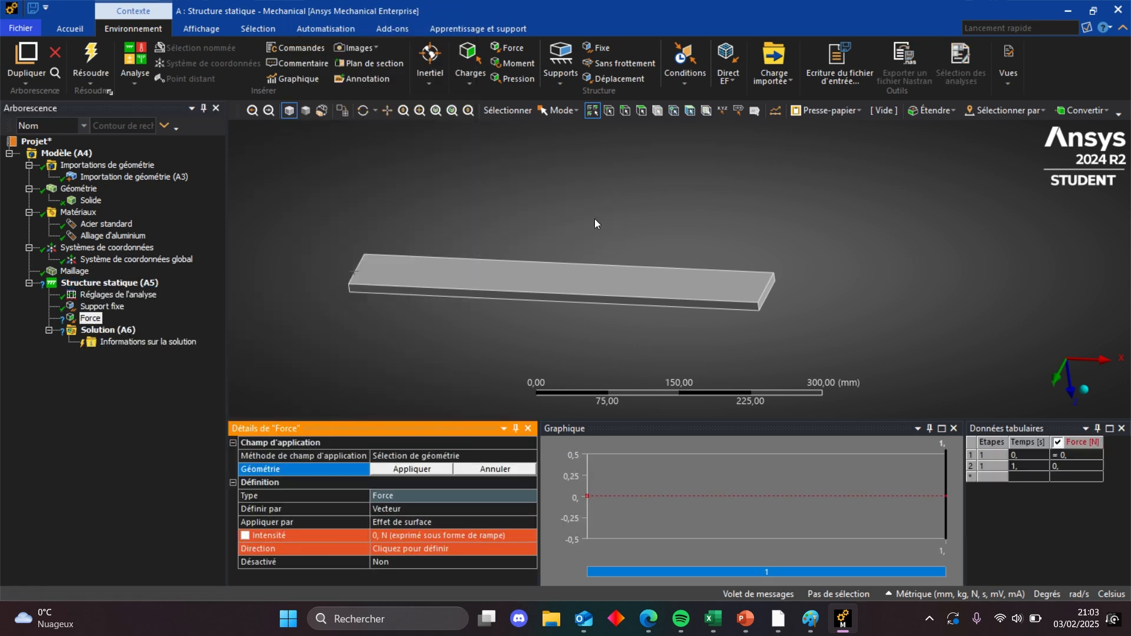
click(766, 288)
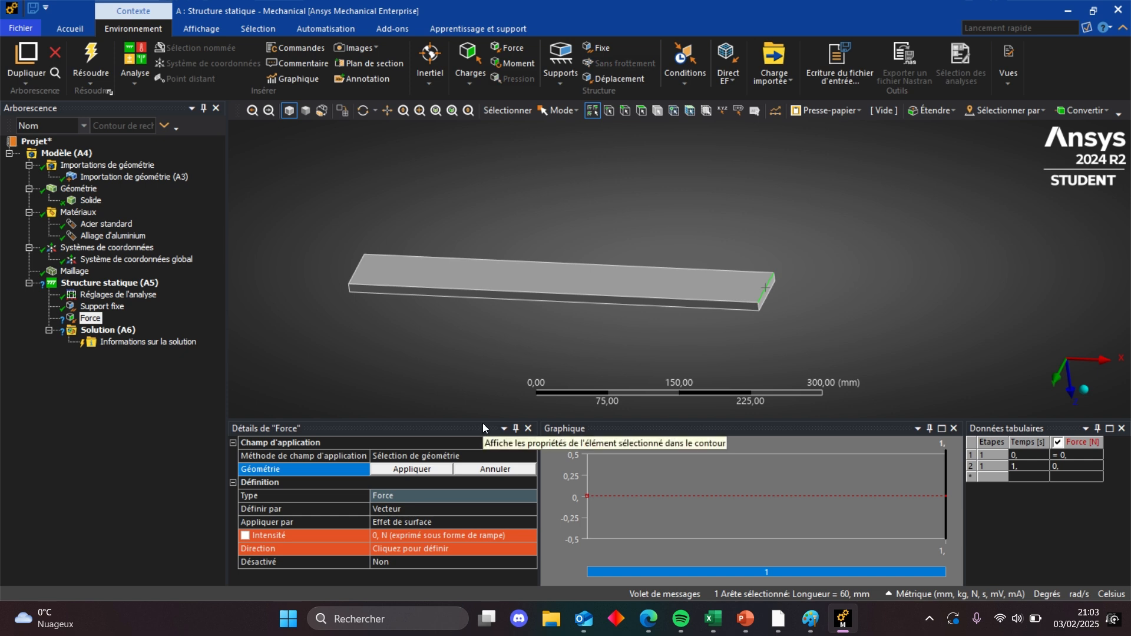
click(434, 473)
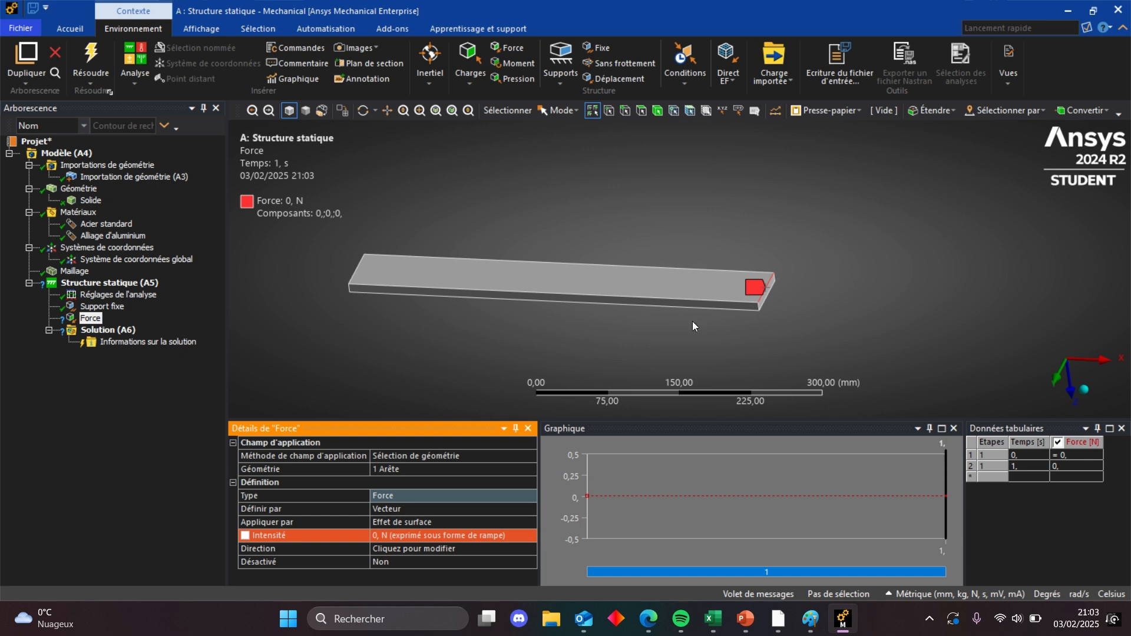
Change the definition of the force from a vector to components (Composants)
mouse_move(693, 322)
middle_down()
mouse_move(654, 310)
mouse_move(677, 313)
middle_up()
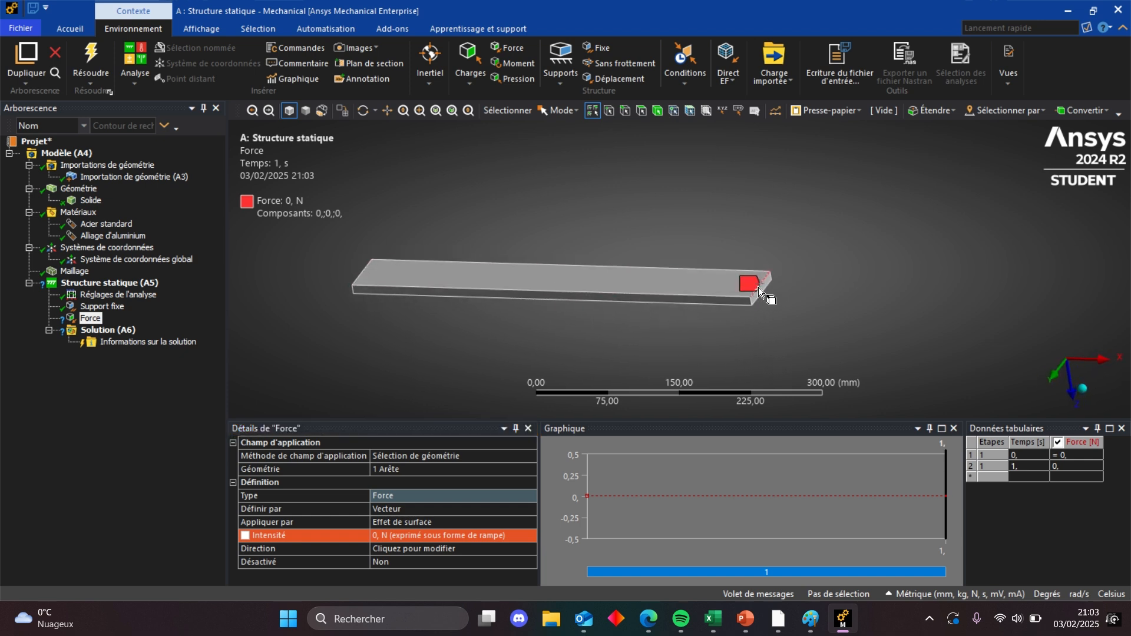
click(412, 509)
click(500, 507)
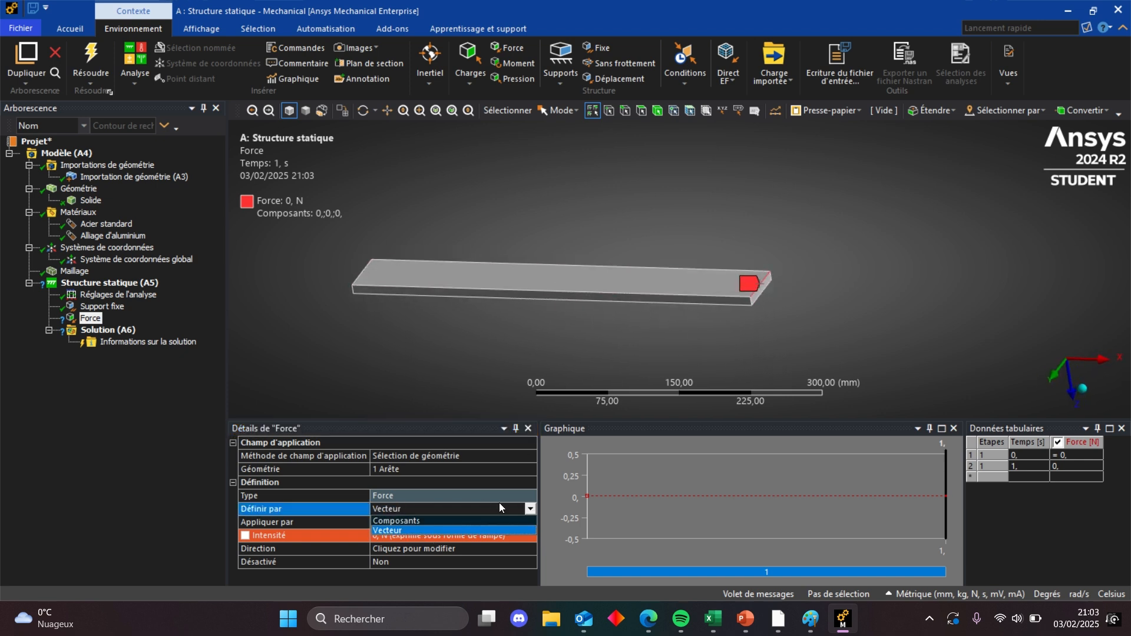
click(404, 522)
scroll(405, 514, down, 1)
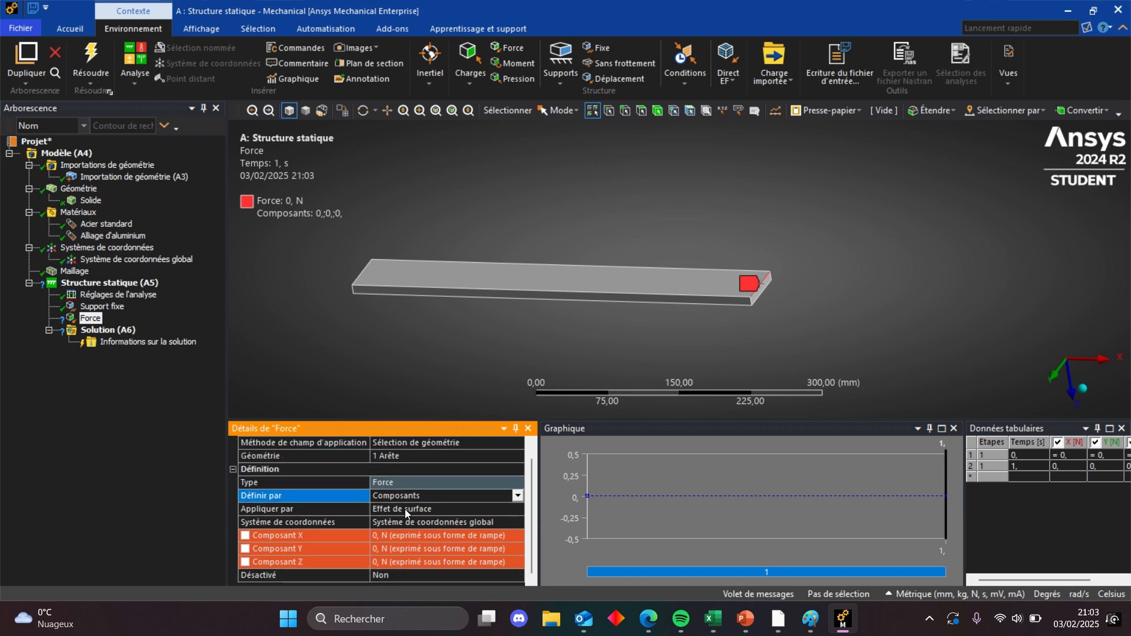
Set the force's Z component (Composant Z) to 2 N in the global coordinate system
click(377, 534)
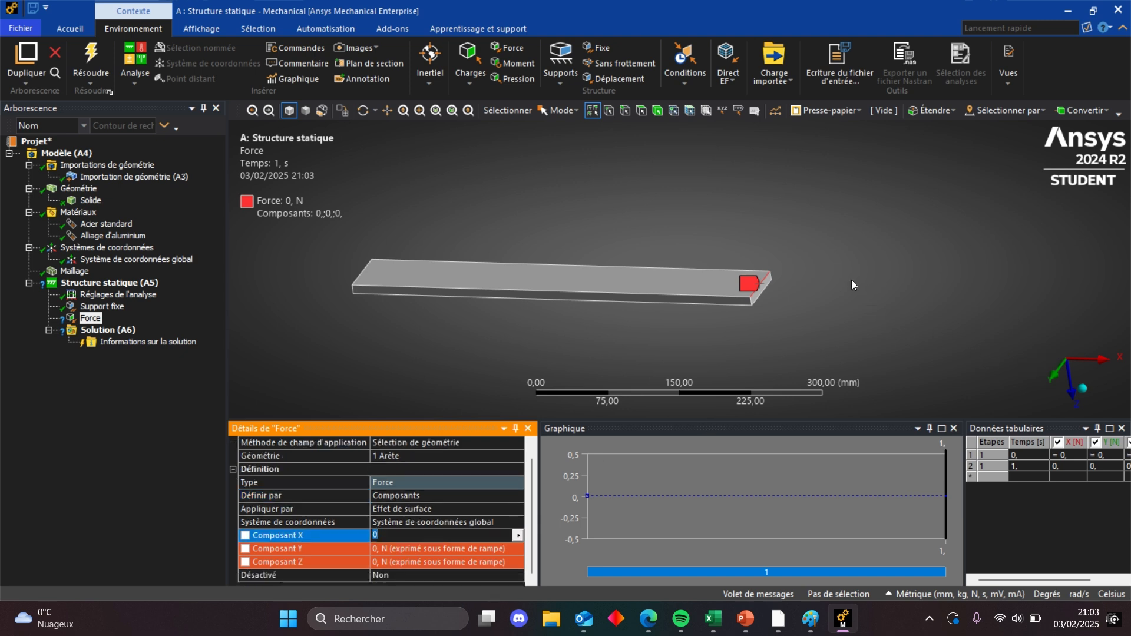
middle_drag(783, 338, 1052, 376)
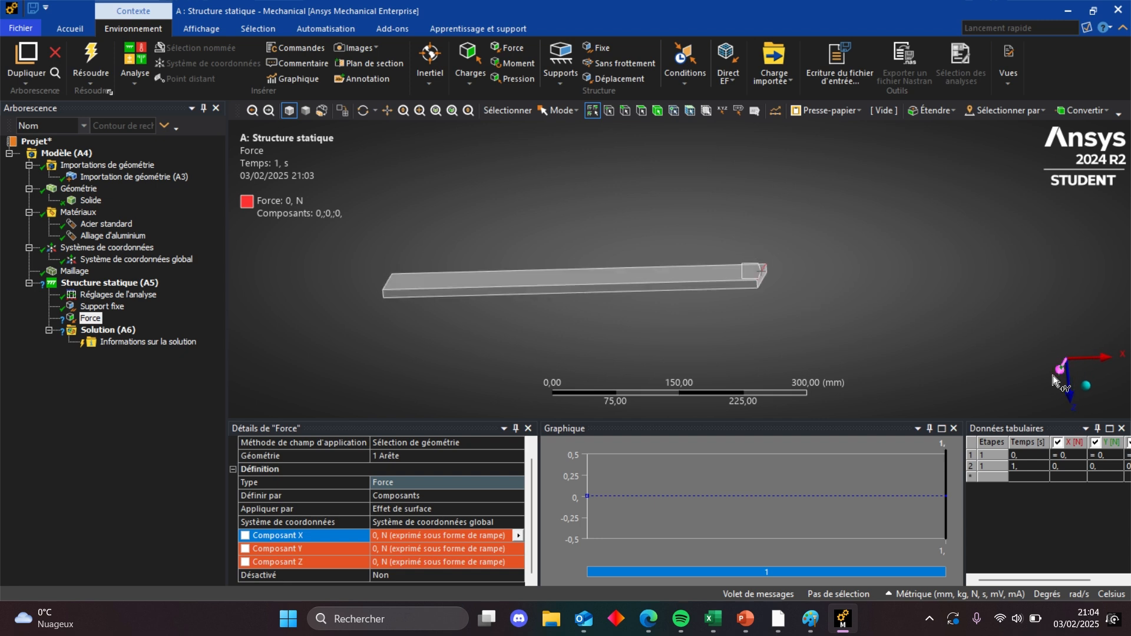
click(438, 562)
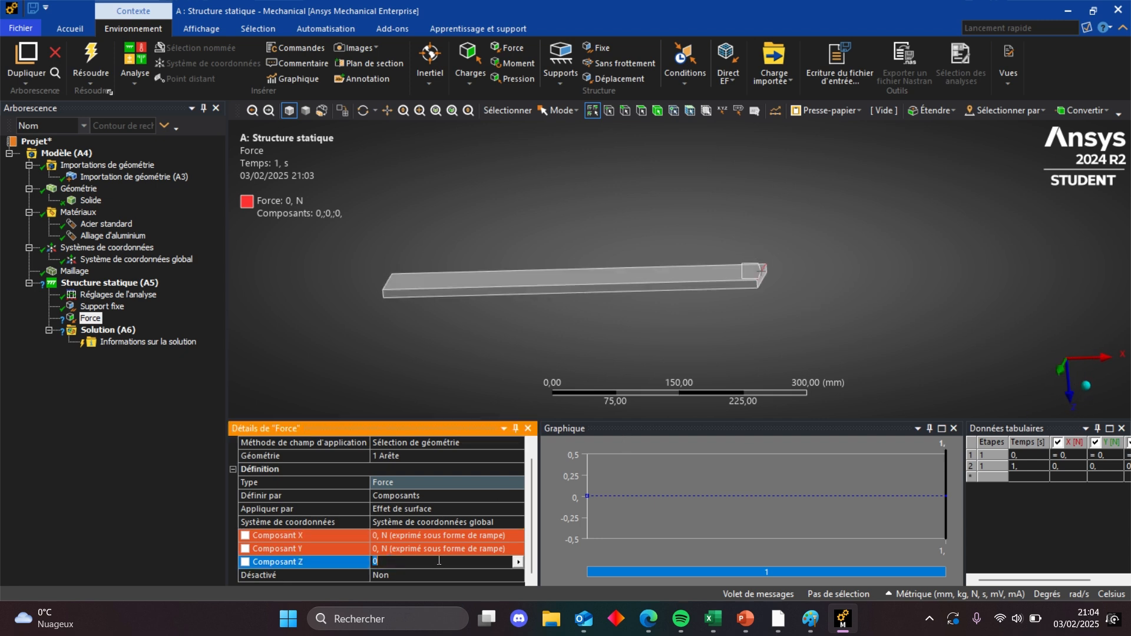
text(2)
key(Return)
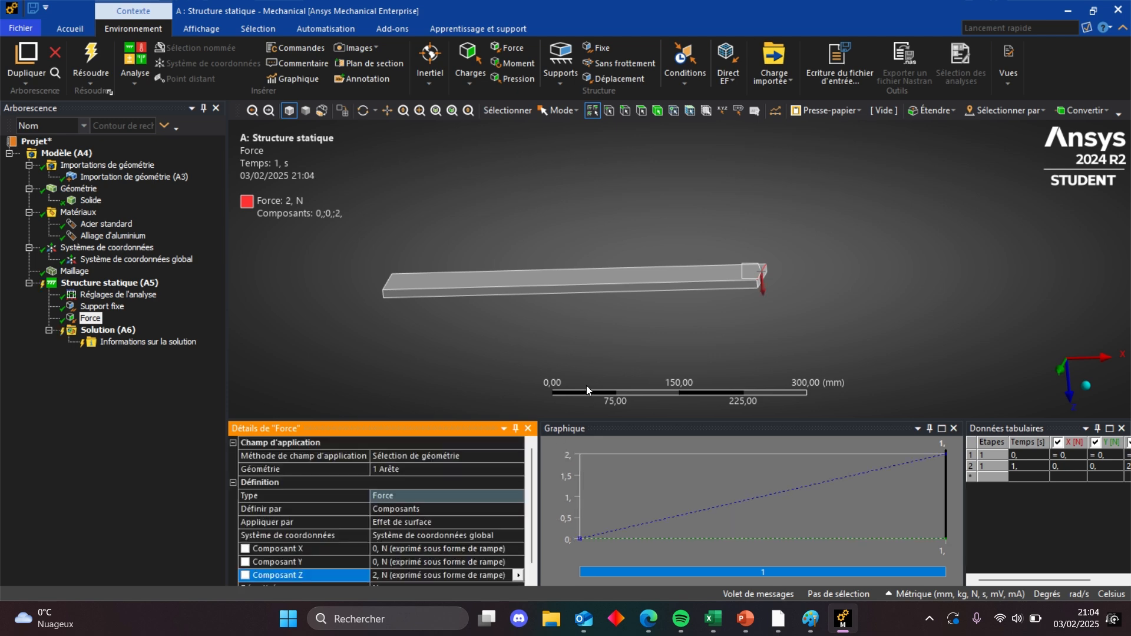
Check the force's direction on the beam model against the load arrow in the Paint sketch
click(810, 625)
click(810, 625)
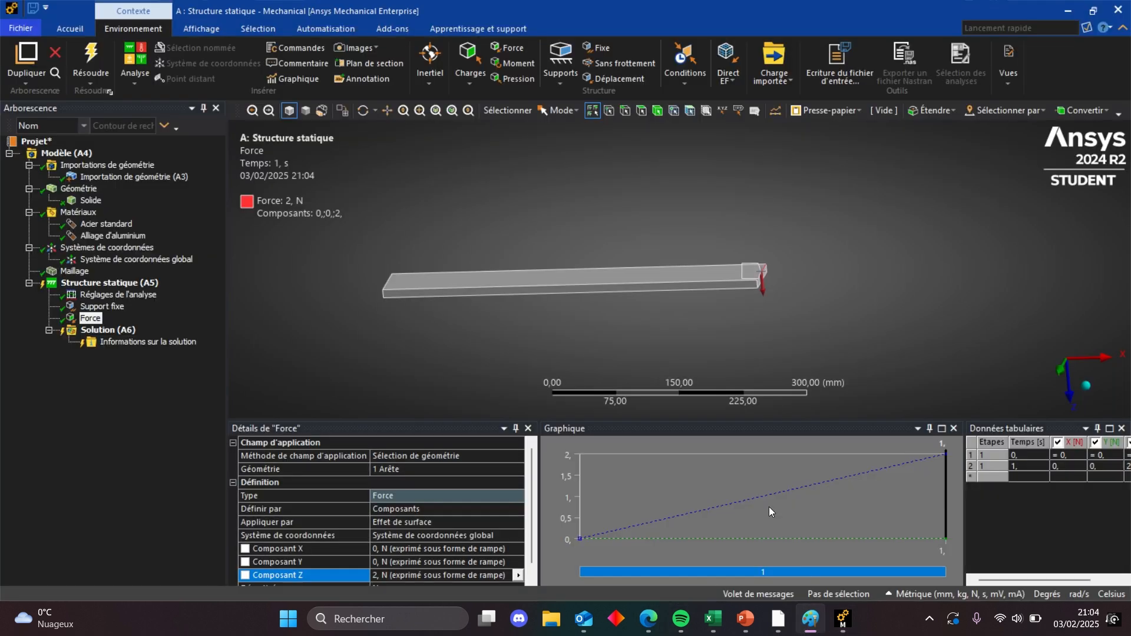
mouse_move(779, 298)
middle_down()
mouse_move(768, 311)
mouse_move(792, 310)
mouse_move(782, 309)
middle_up()
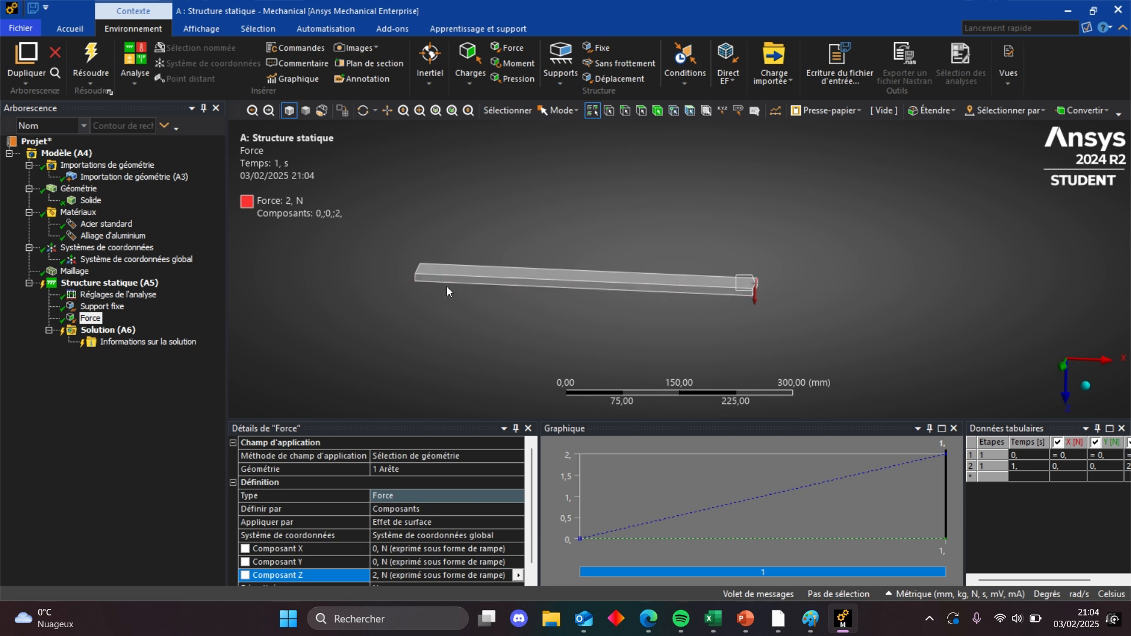
Switch to the Paint sketch and draw a hatched orange wall below the existing beam diagram
click(811, 619)
scroll(242, 361, down, 2)
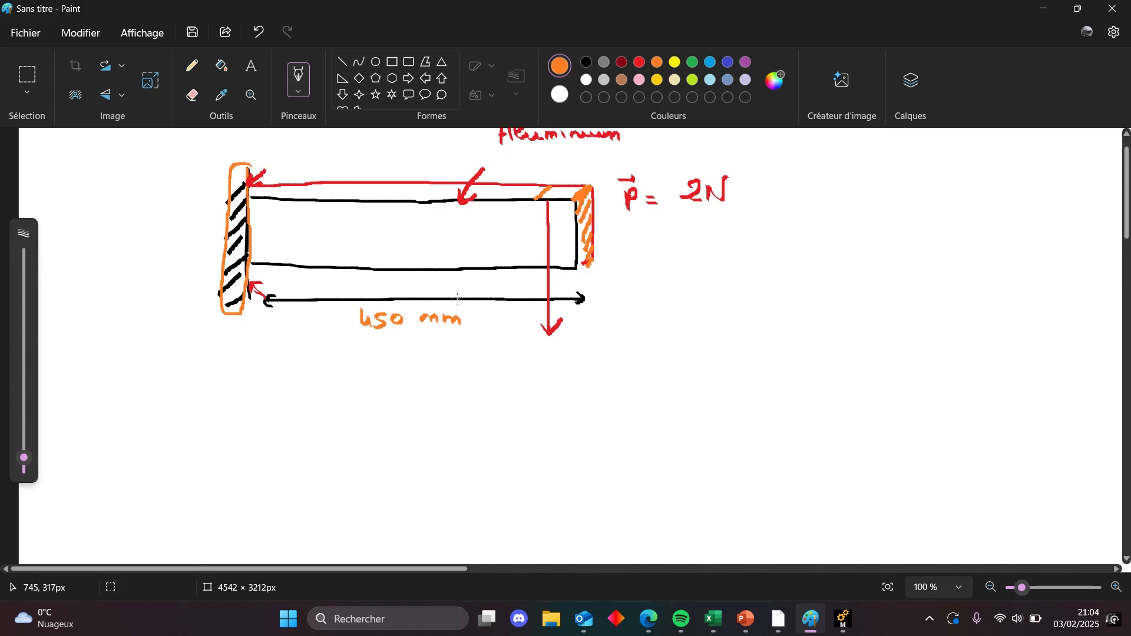
mouse_move(235, 356)
mouse_down()
mouse_move(232, 437)
mouse_move(223, 378)
mouse_move(209, 391)
mouse_up()
drag(243, 388, 222, 410)
mouse_move(235, 413)
mouse_down()
mouse_move(203, 435)
mouse_move(199, 461)
mouse_up()
Draw the beam's deflected shape in black, bending downward from the new wall and closed at its free end
click(586, 62)
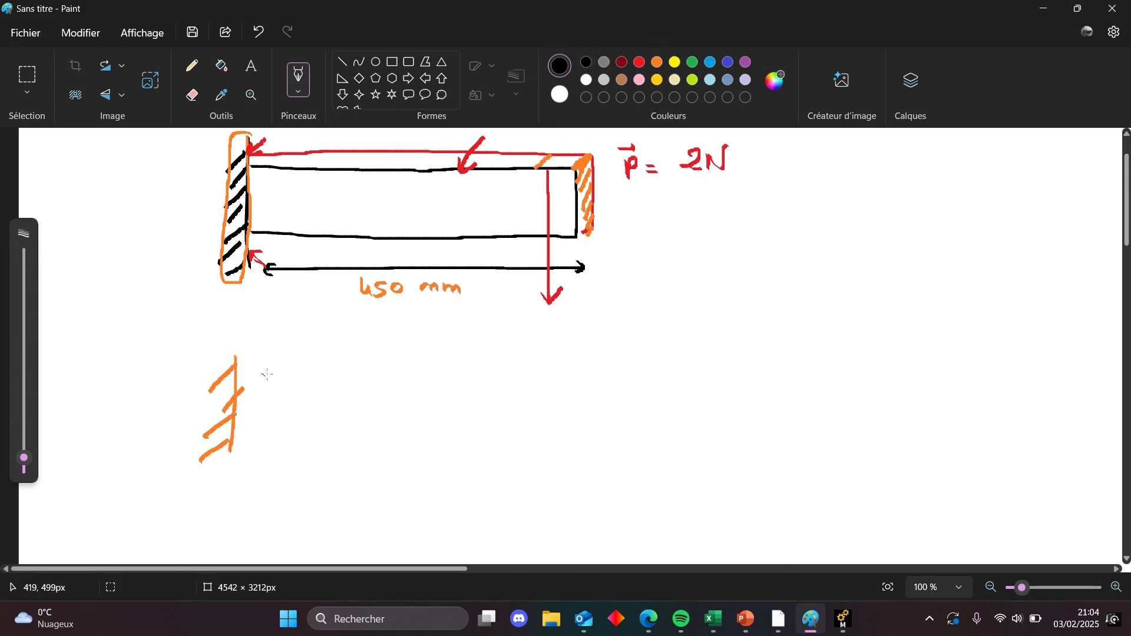
mouse_move(236, 383)
mouse_down()
mouse_move(507, 408)
mouse_move(607, 429)
mouse_up()
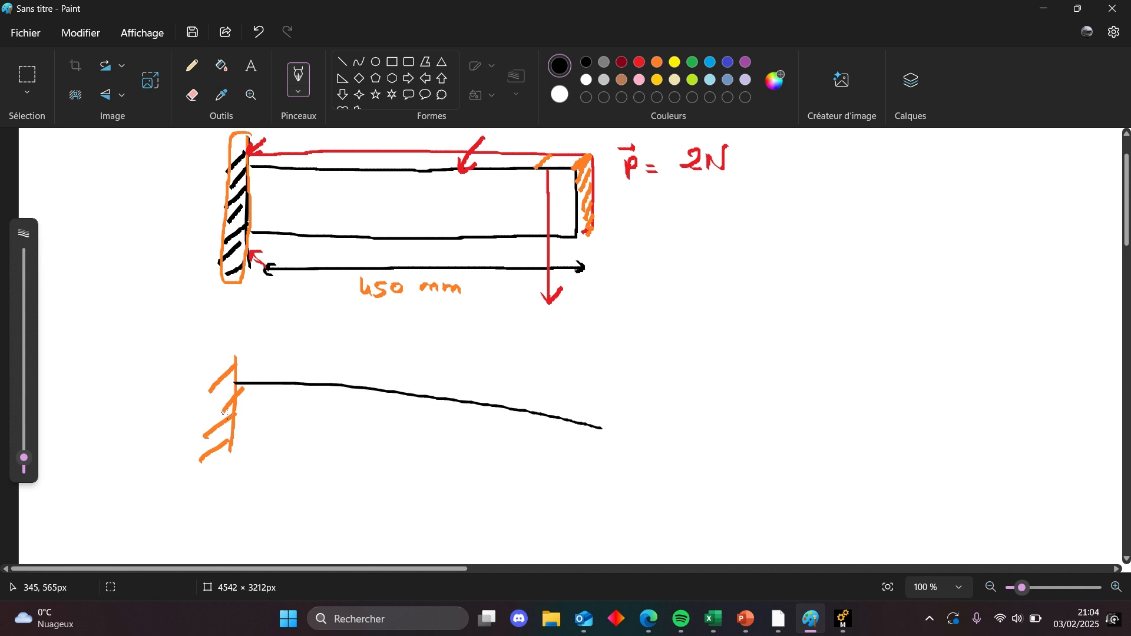
drag(231, 427, 480, 449)
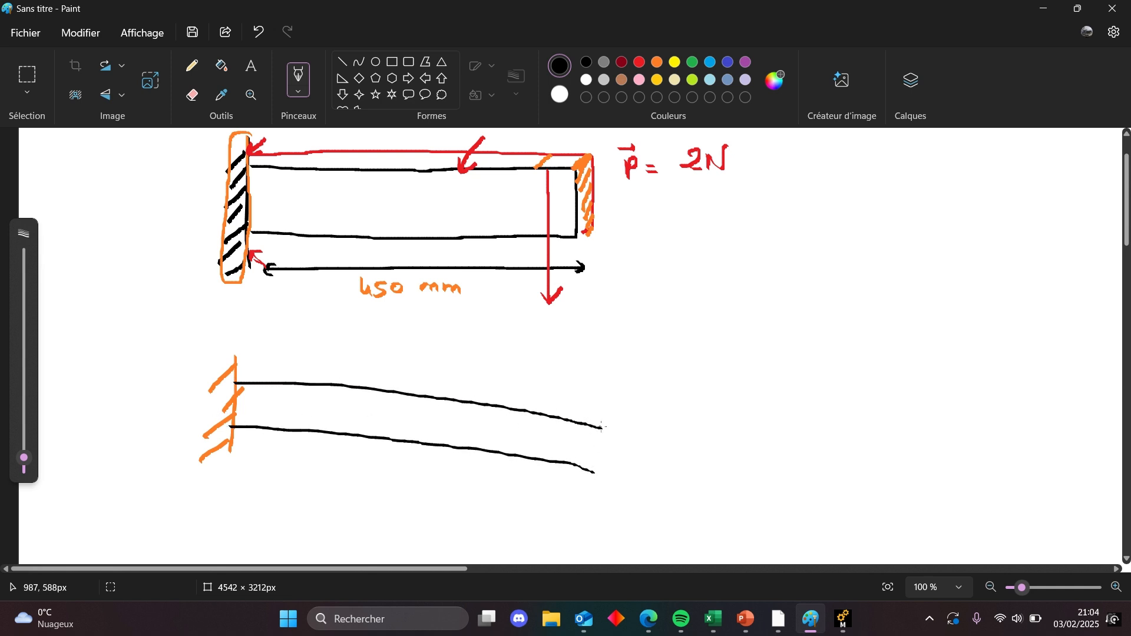
drag(601, 428, 593, 474)
Add a dashed line for the undeformed beam, mark the deflection at the free end, and return to Mechanical
drag(235, 383, 307, 380)
drag(334, 380, 377, 380)
drag(399, 380, 463, 380)
drag(483, 380, 505, 380)
mouse_move(522, 379)
mouse_down()
mouse_move(616, 369)
mouse_move(622, 431)
mouse_up()
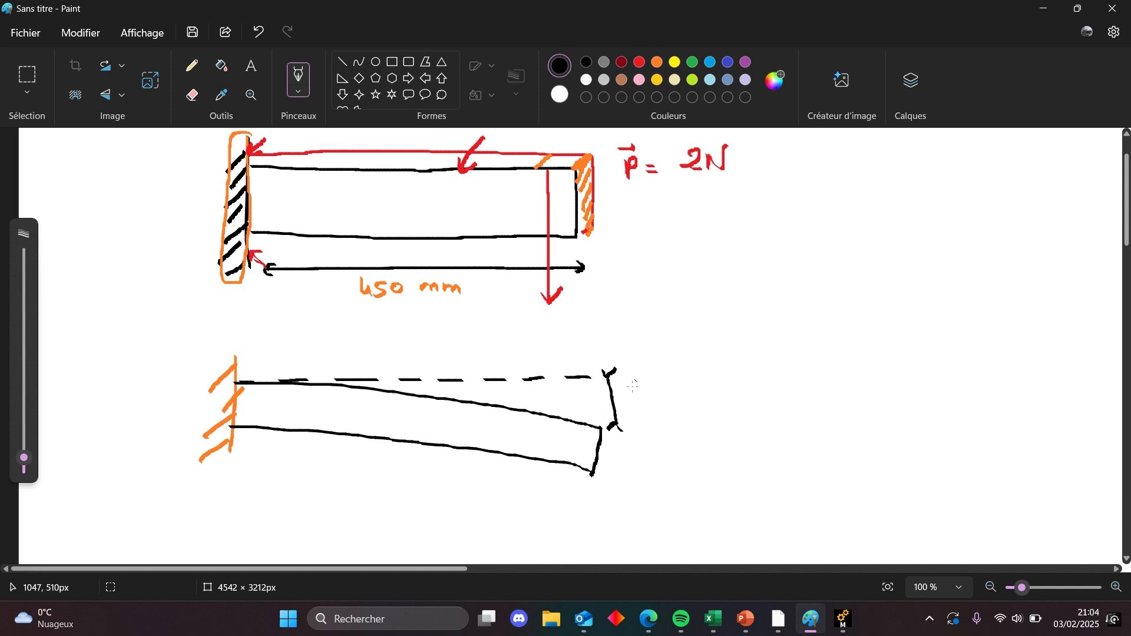
drag(629, 374, 644, 423)
click(1044, 10)
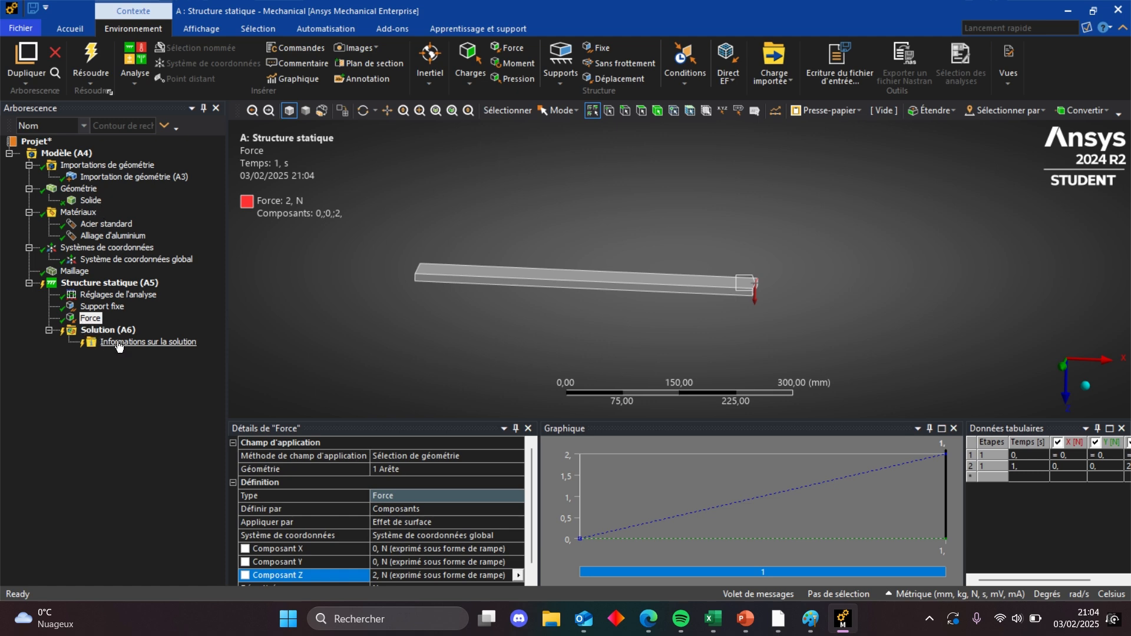
Review the placement of the force and the fixed support on the beam
click(97, 330)
click(91, 318)
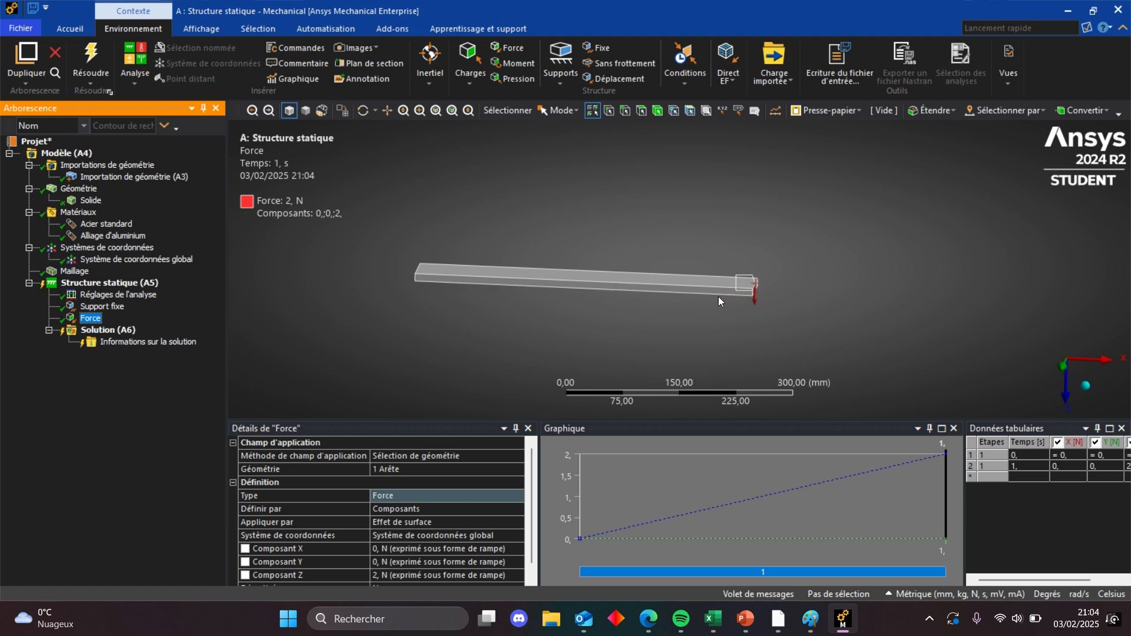
click(102, 306)
middle_drag(405, 298, 452, 293)
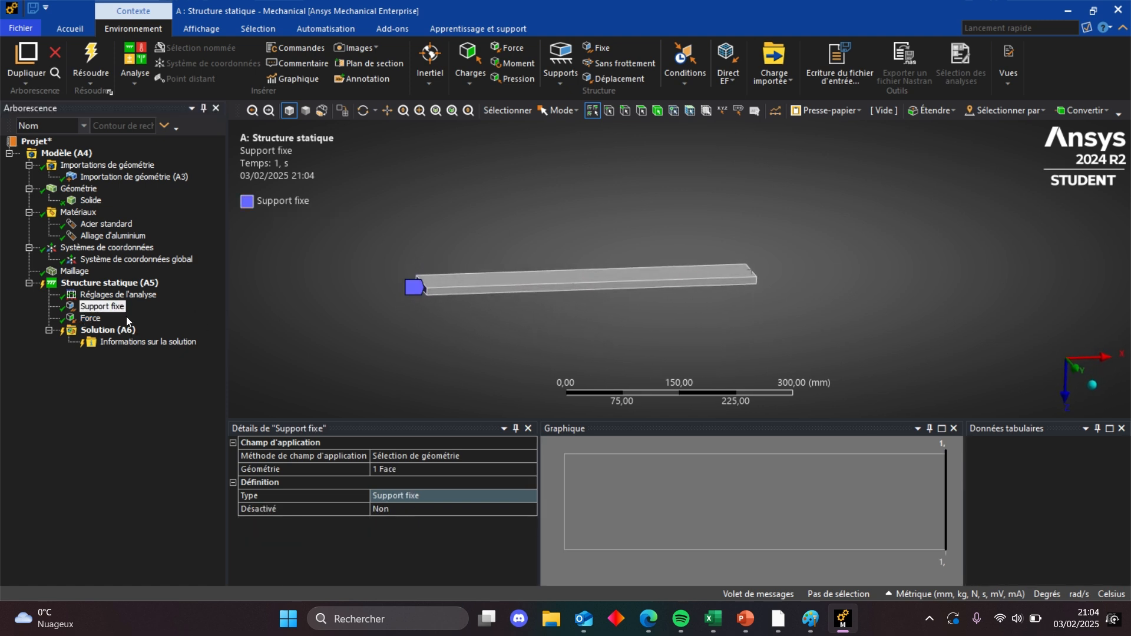
Insert a directional displacement result (Déplacement > Directionnel) in Solution (A6)
right_click(107, 332)
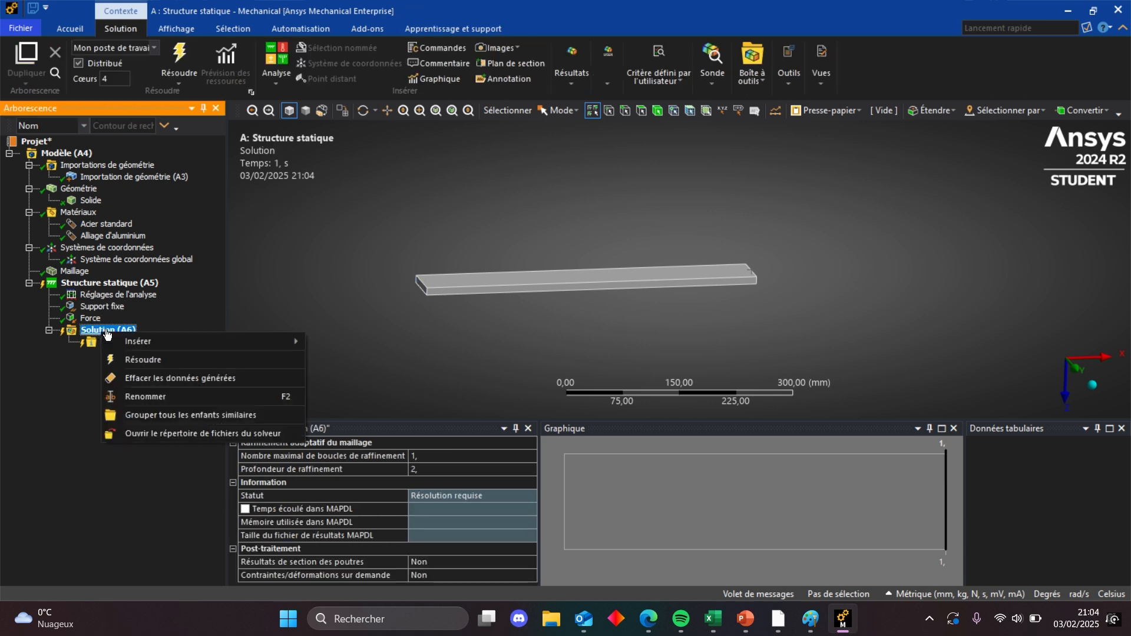
mouse_move(143, 341)
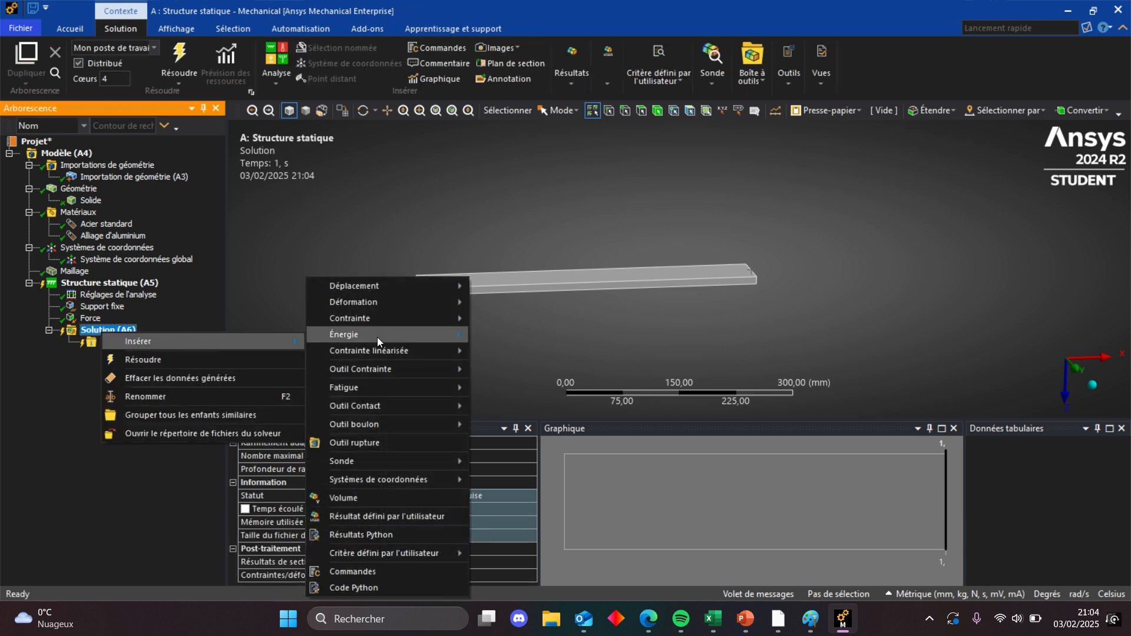
mouse_move(388, 287)
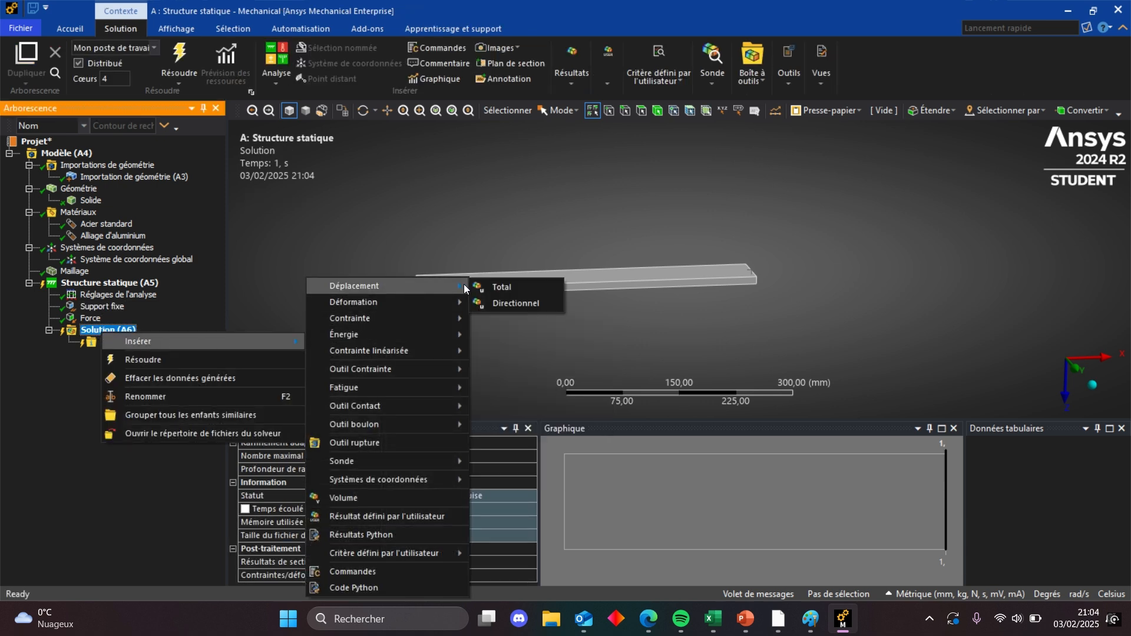
click(494, 302)
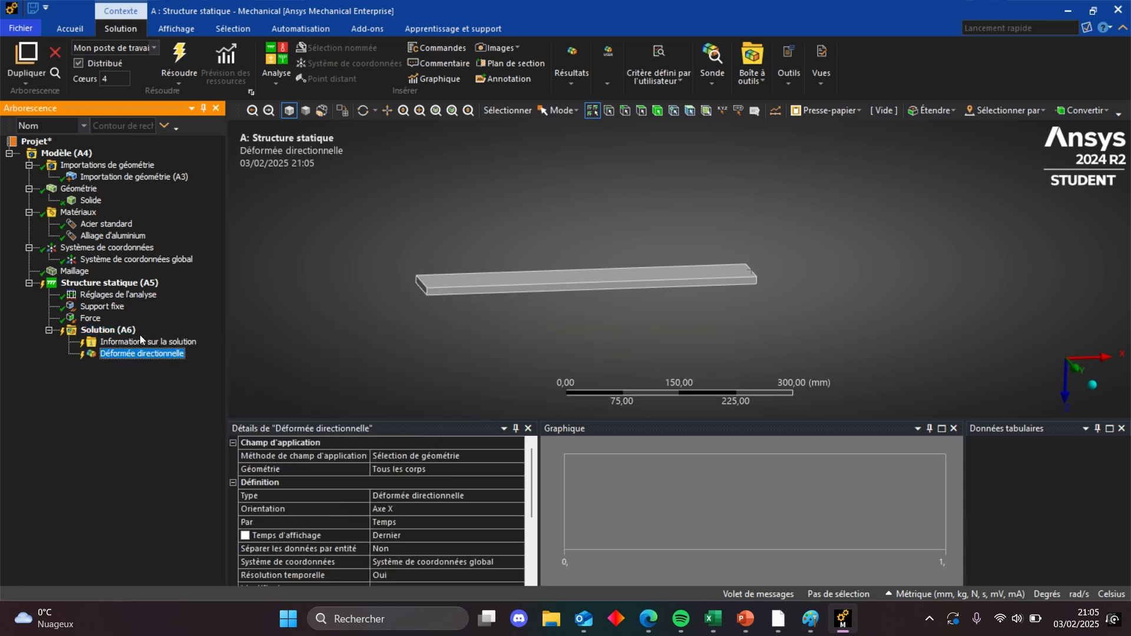
Look through the result types that can be inserted in Solution (A6), including stress tools, fatigue, stress, strain and displacement
right_click(108, 329)
mouse_move(204, 338)
mouse_move(365, 336)
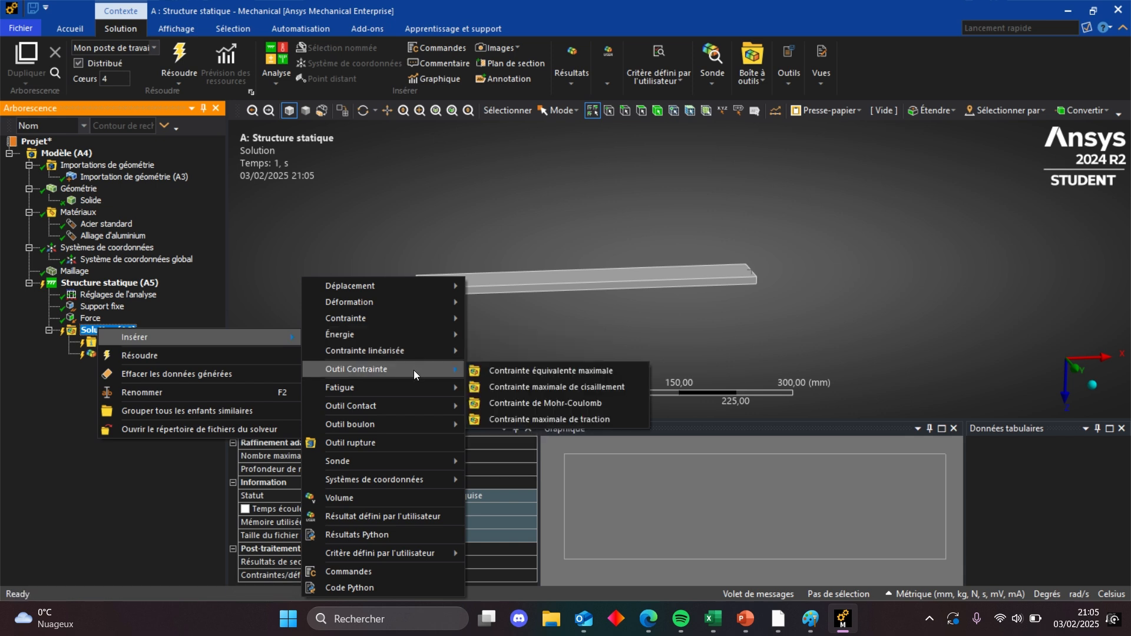
mouse_move(407, 392)
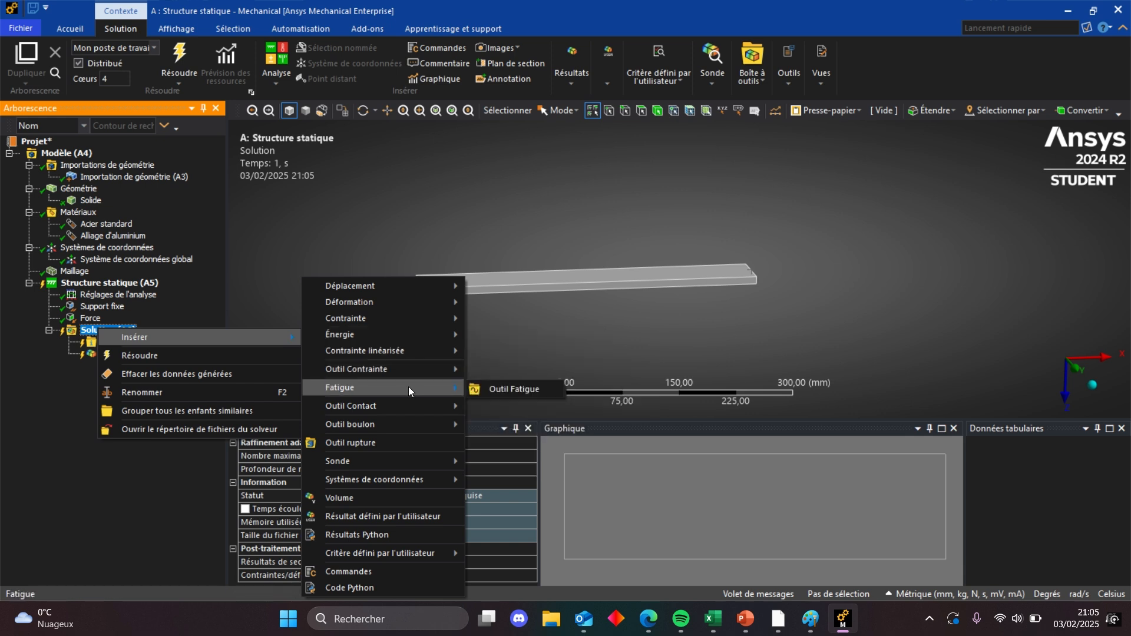
mouse_move(402, 353)
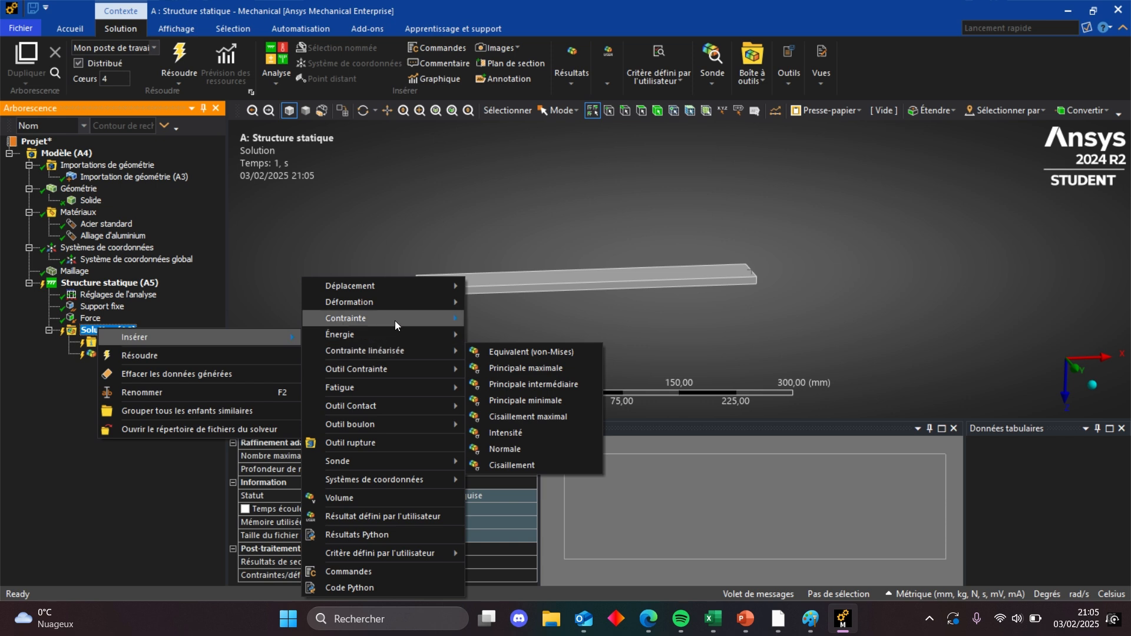
mouse_move(387, 302)
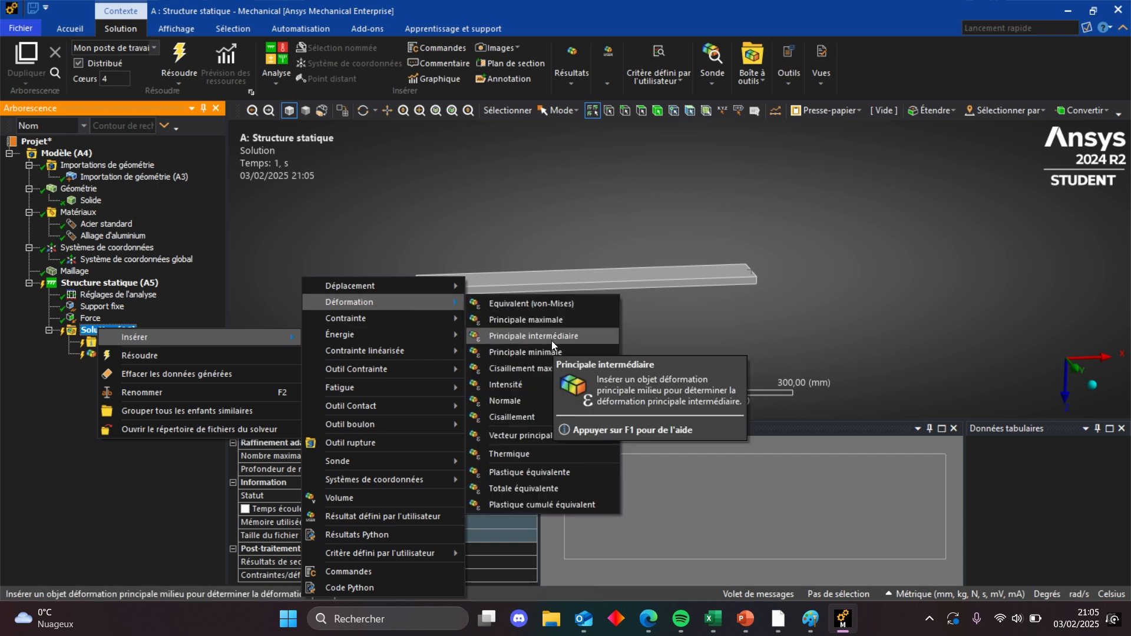
mouse_move(355, 281)
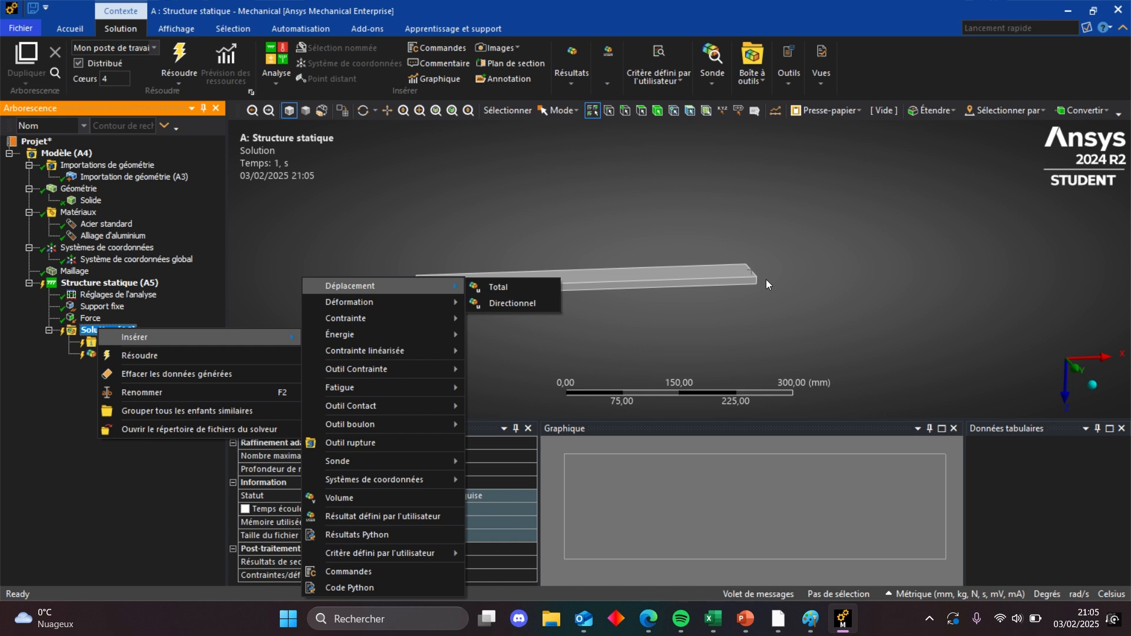
click(182, 312)
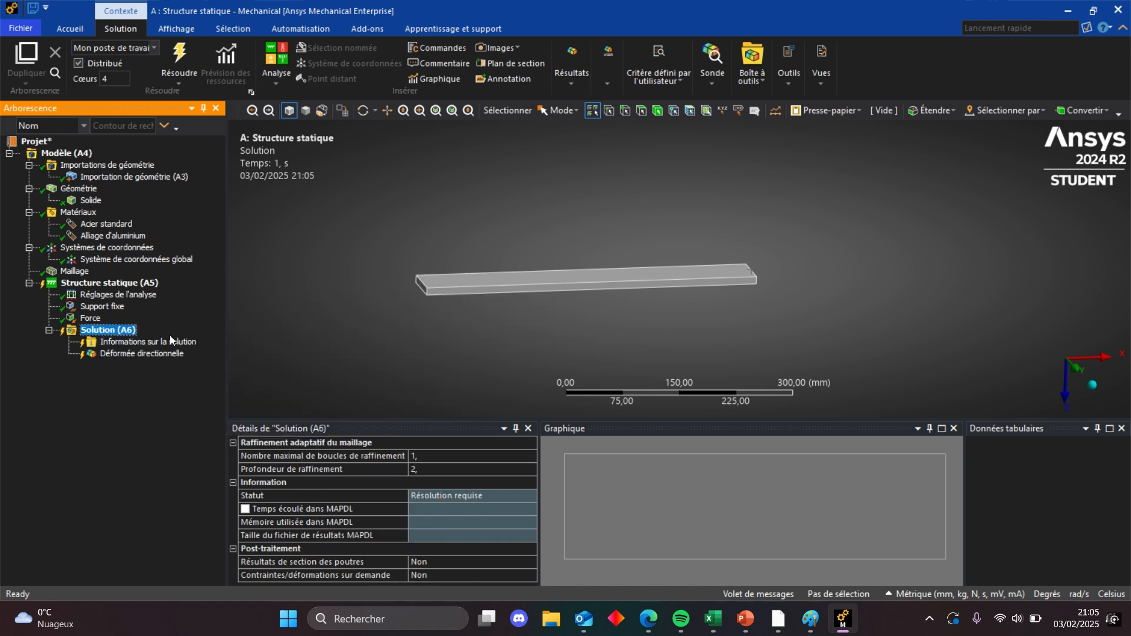
Scope the Déformée directionnelle result to the whole beam body
click(151, 355)
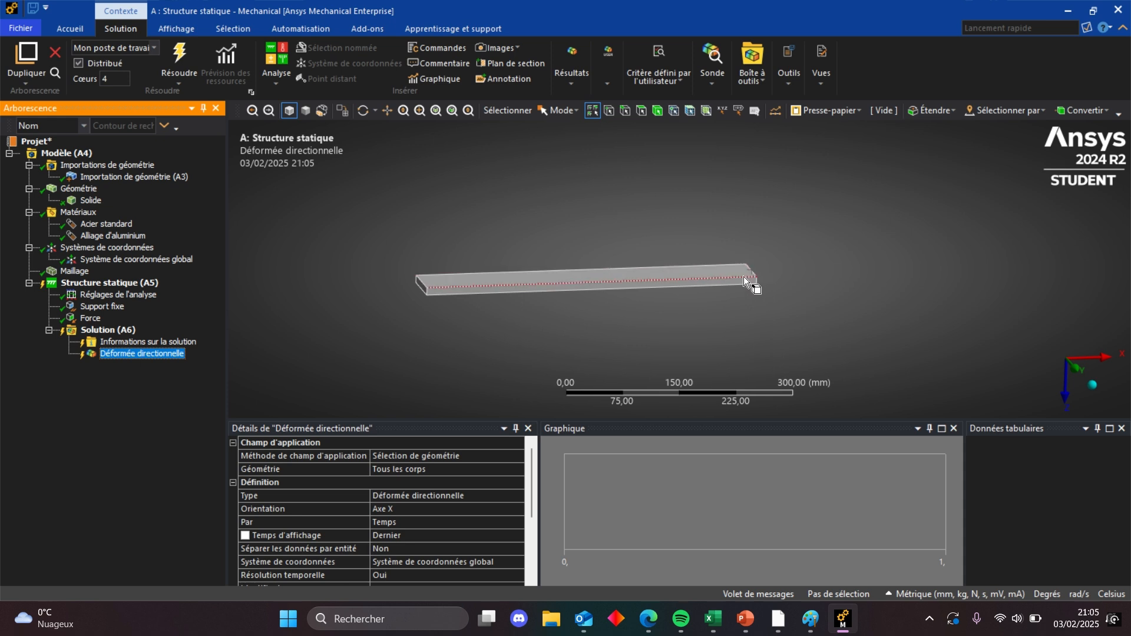
click(404, 470)
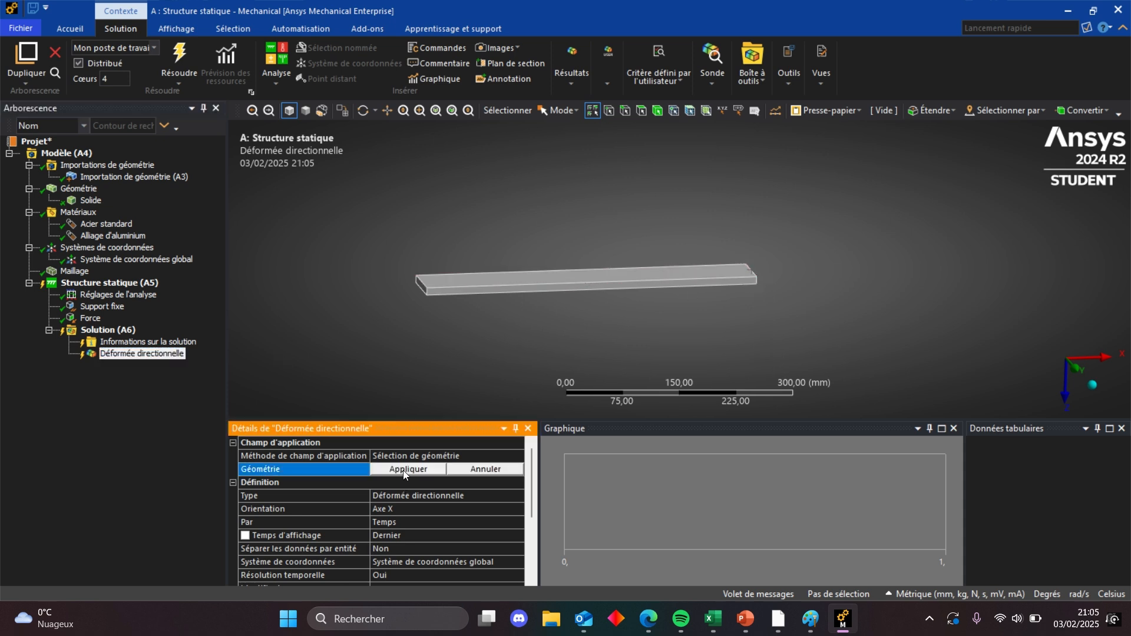
click(617, 278)
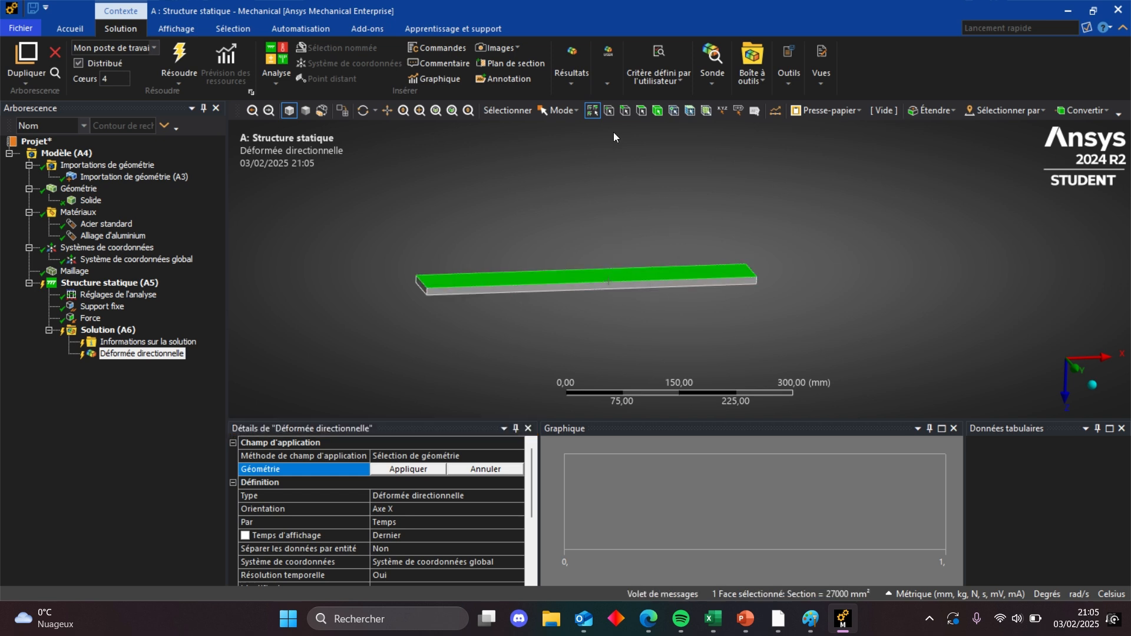
click(658, 111)
click(679, 285)
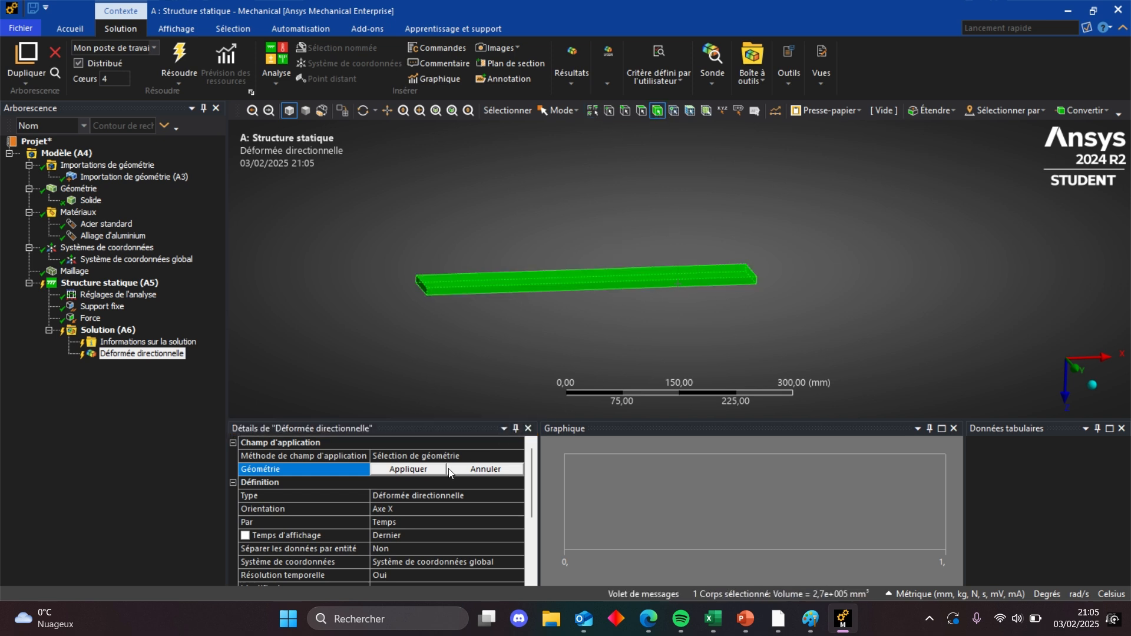
click(418, 467)
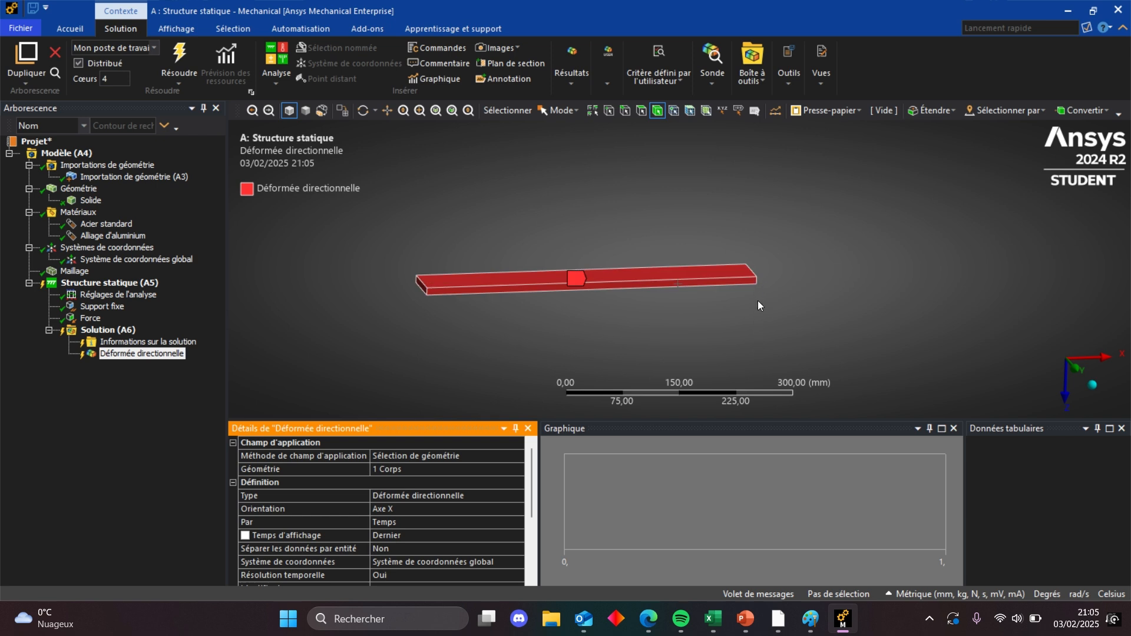
Set the Déformée directionnelle orientation to Axe Z and check it against the support and force in Structure statique (A5)
click(389, 509)
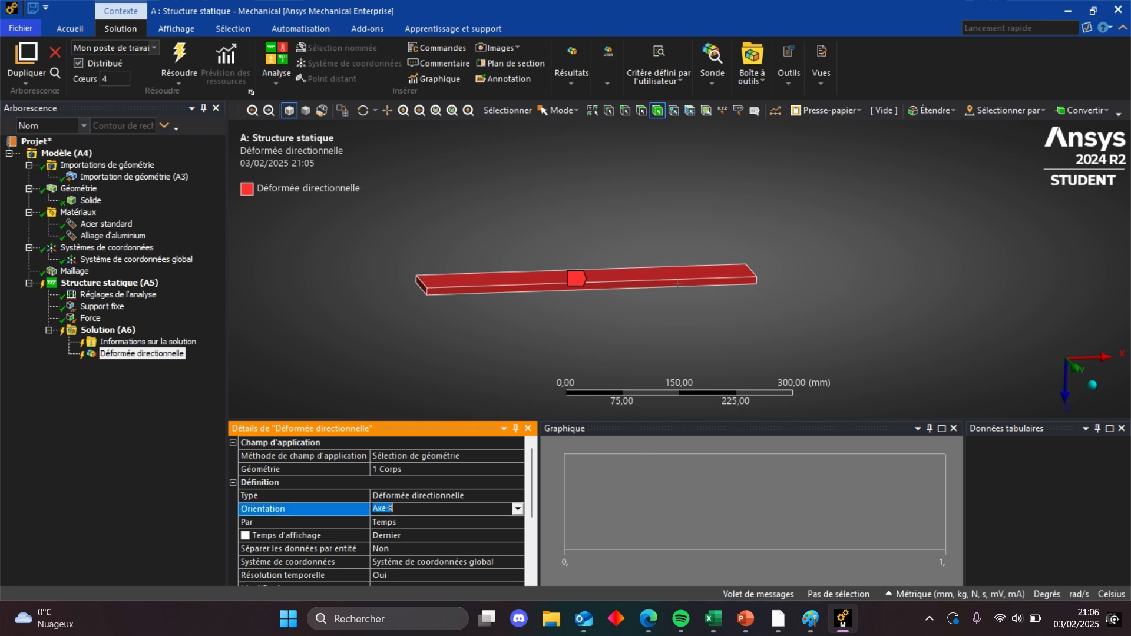
click(518, 510)
click(453, 540)
middle_drag(793, 296, 761, 277)
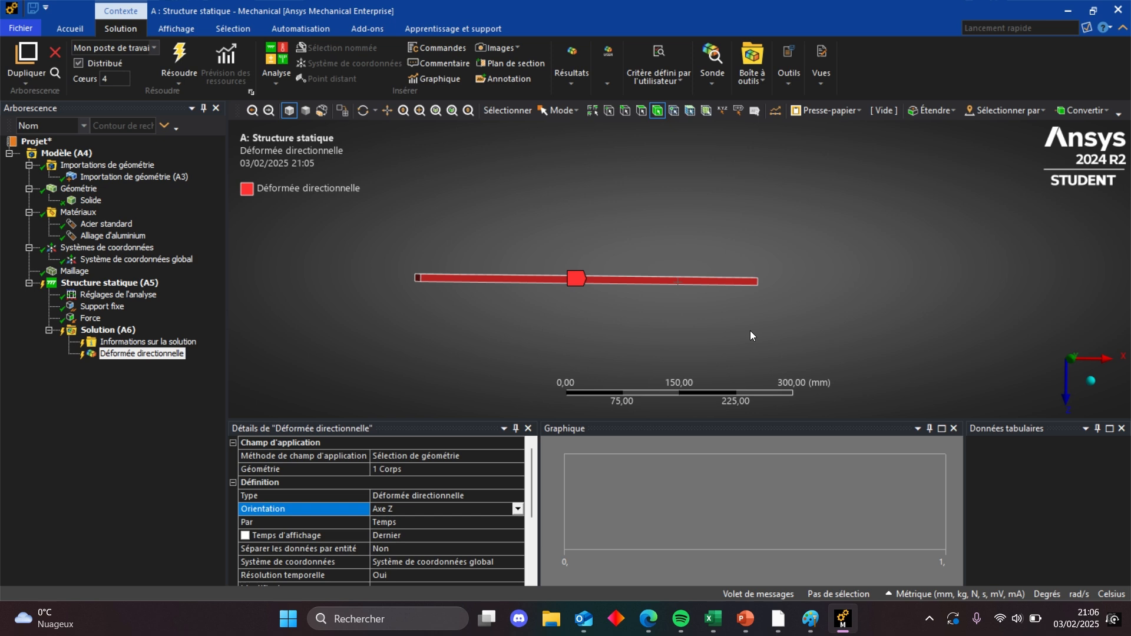
click(108, 283)
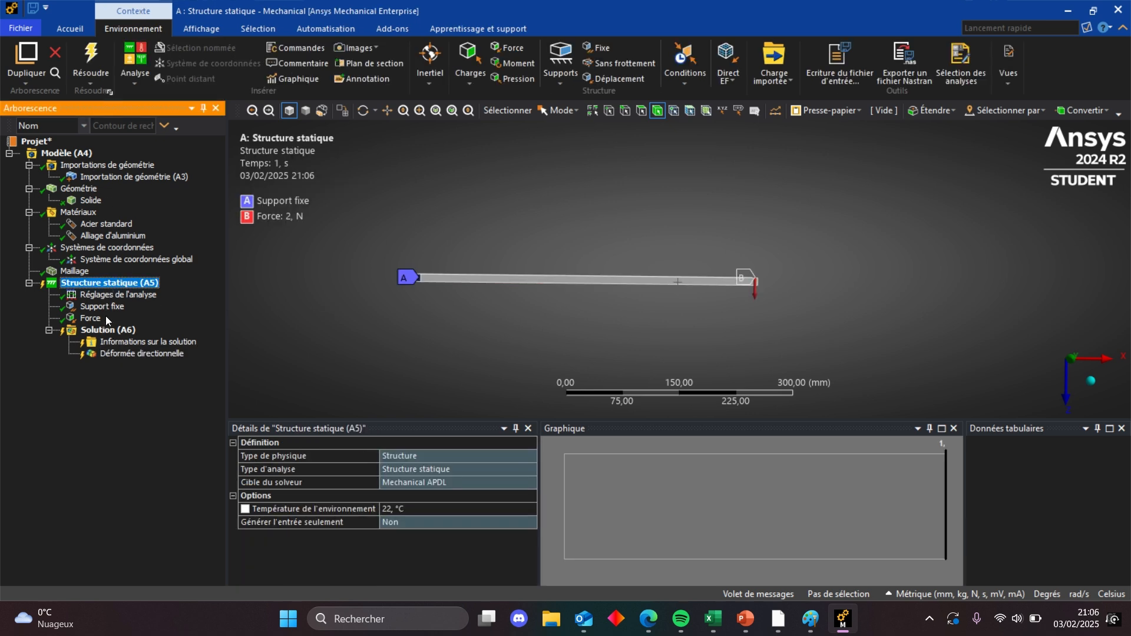
Review the fixed support and force under Structure statique (A5), and solve the static analysis
click(93, 319)
key(Up)
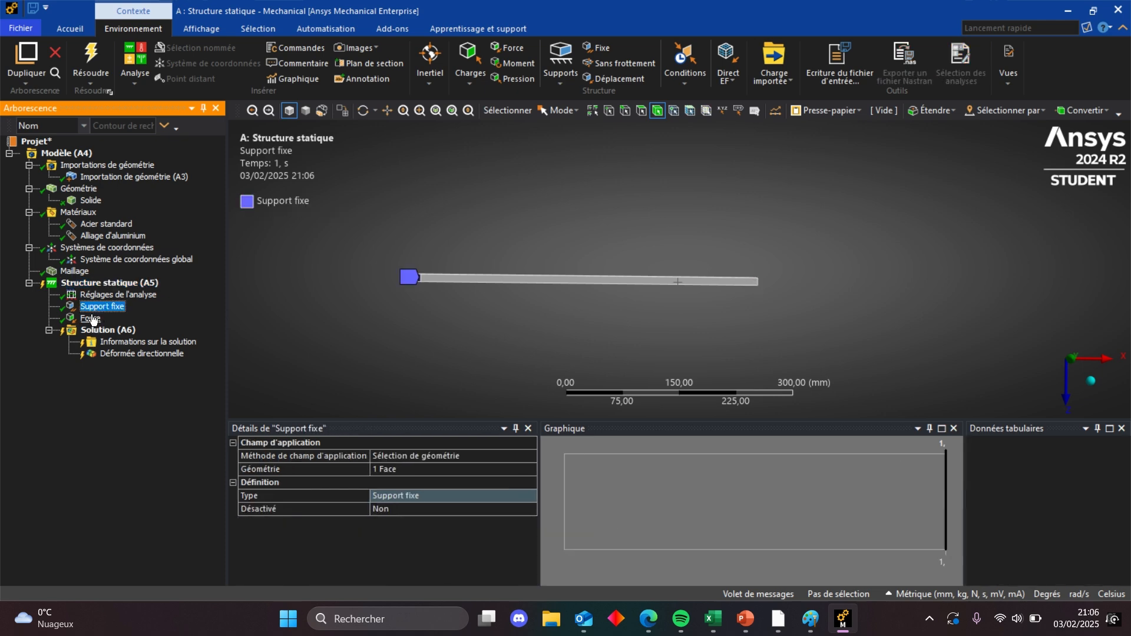
click(91, 318)
click(112, 355)
click(91, 319)
click(94, 308)
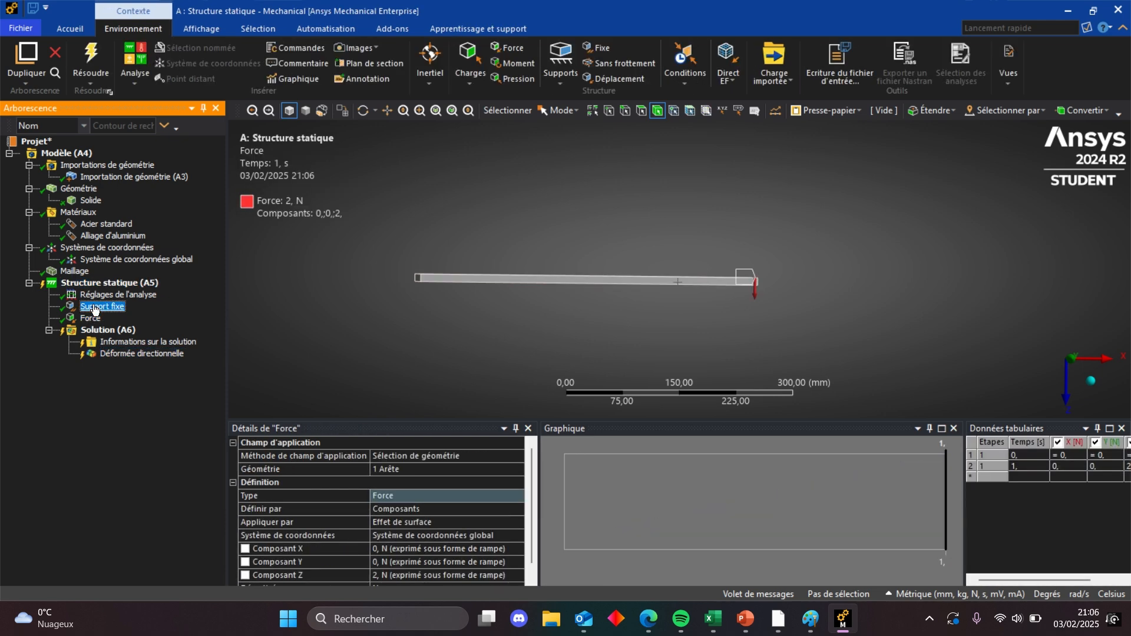
click(90, 51)
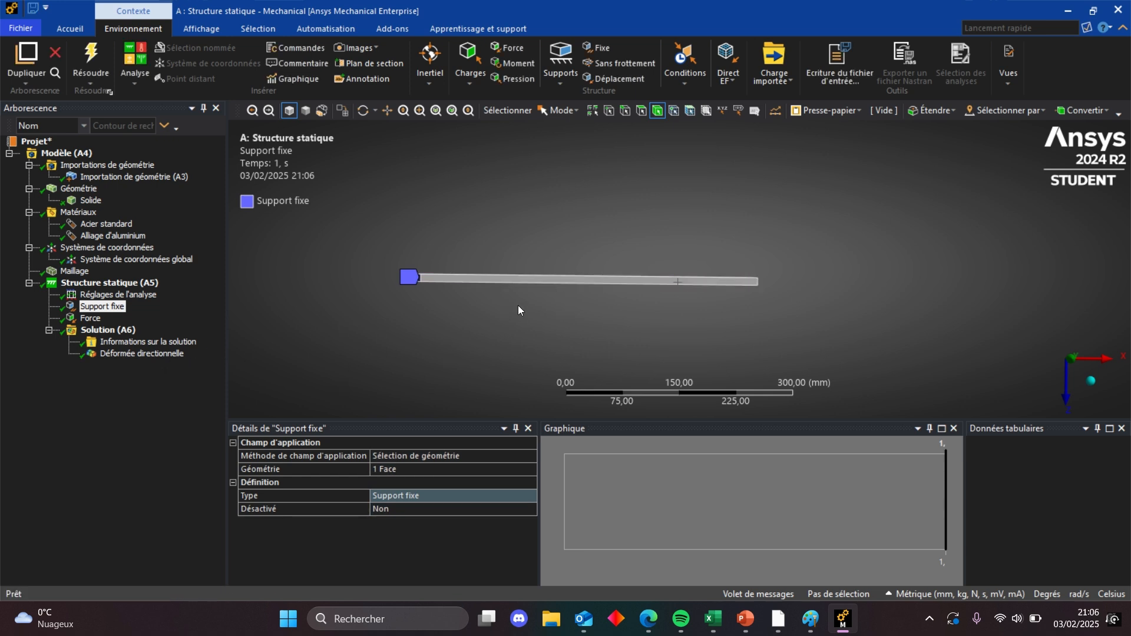
Display the Déformée directionnelle result and inspect the deformed beam from the side and in an angled 3D view
click(168, 358)
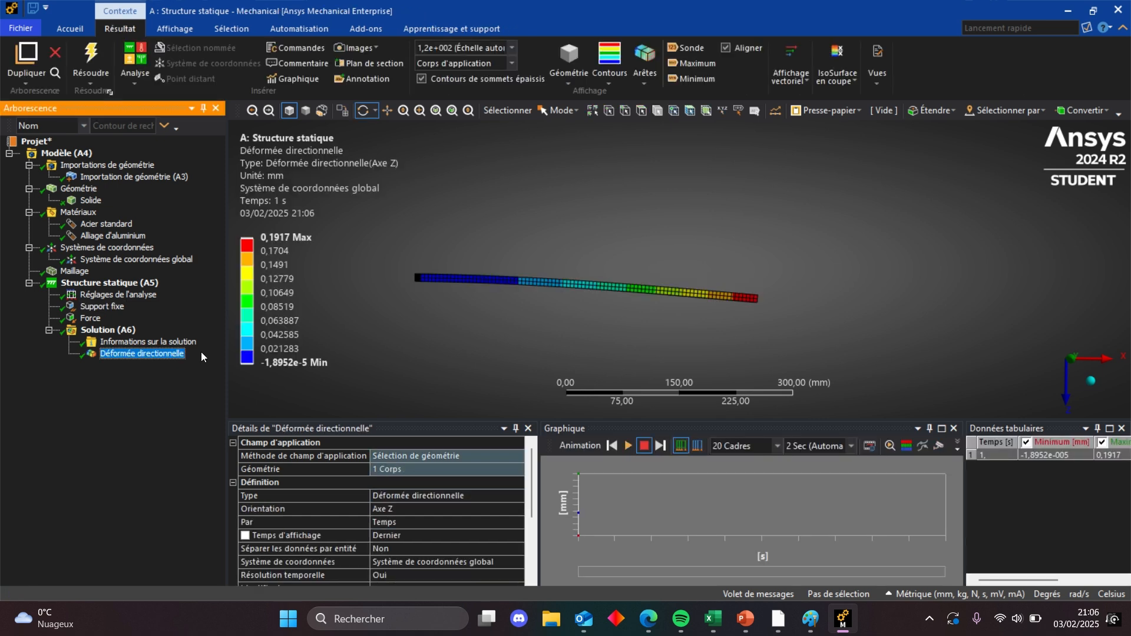
drag(415, 292, 447, 307)
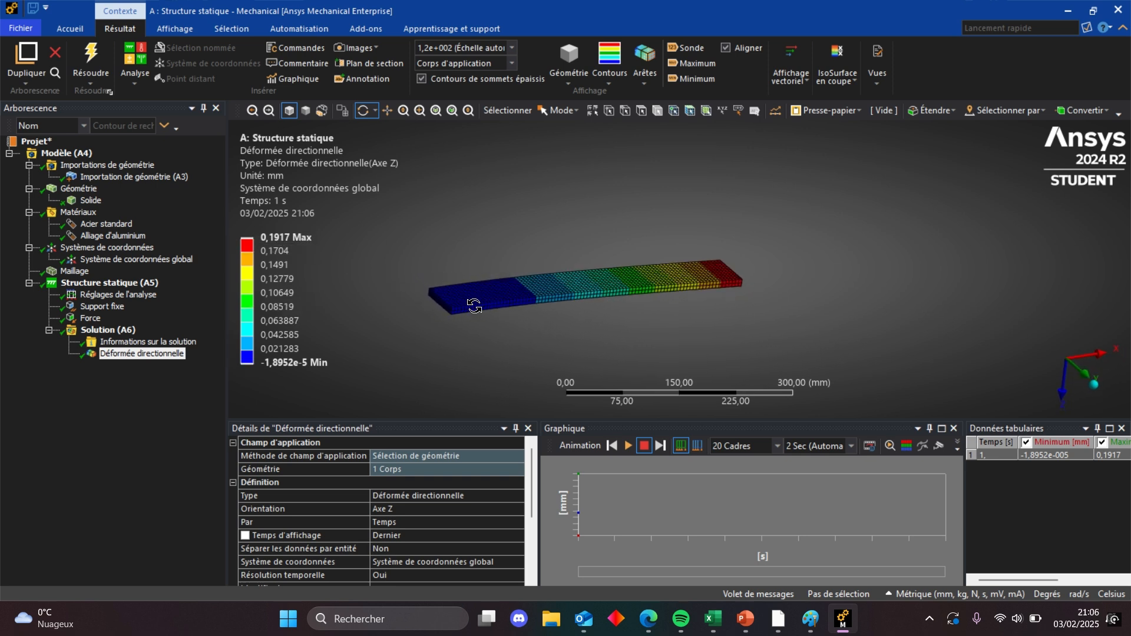
drag(489, 294, 500, 262)
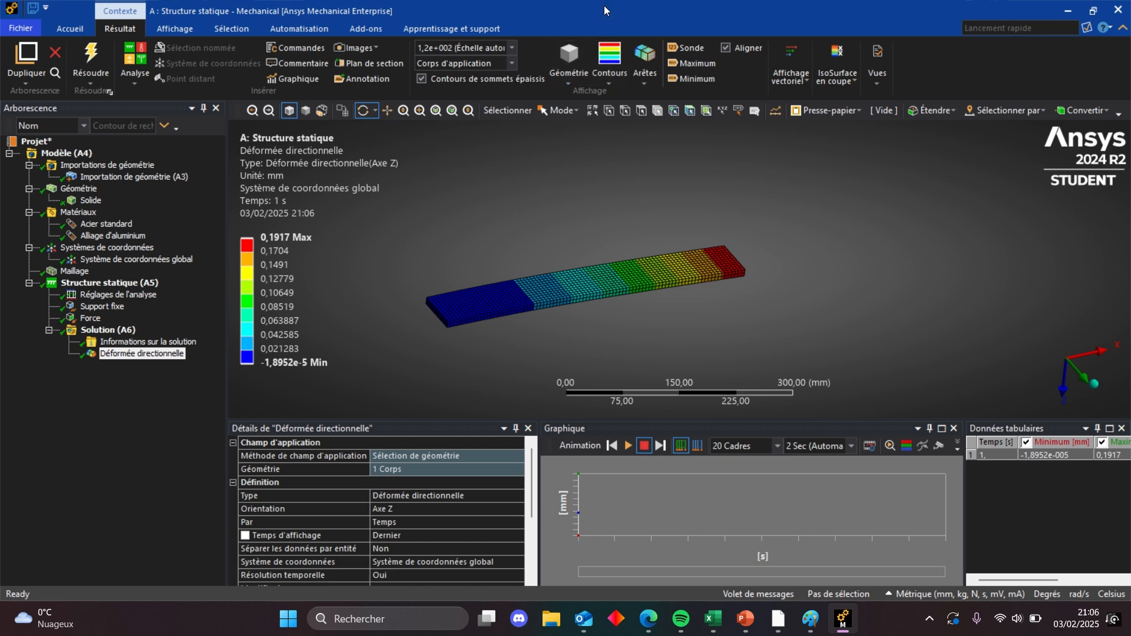
Switch to Paint and mark the small gap near the support of the deflected beam sketch in green, labelled z = 1 mm
click(778, 618)
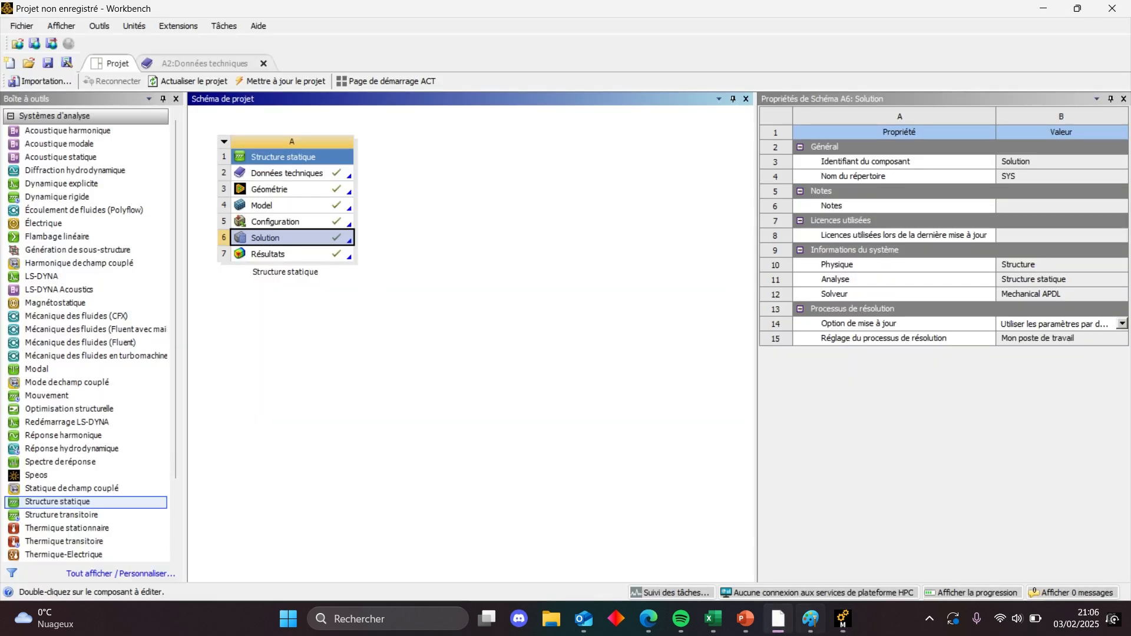
click(806, 619)
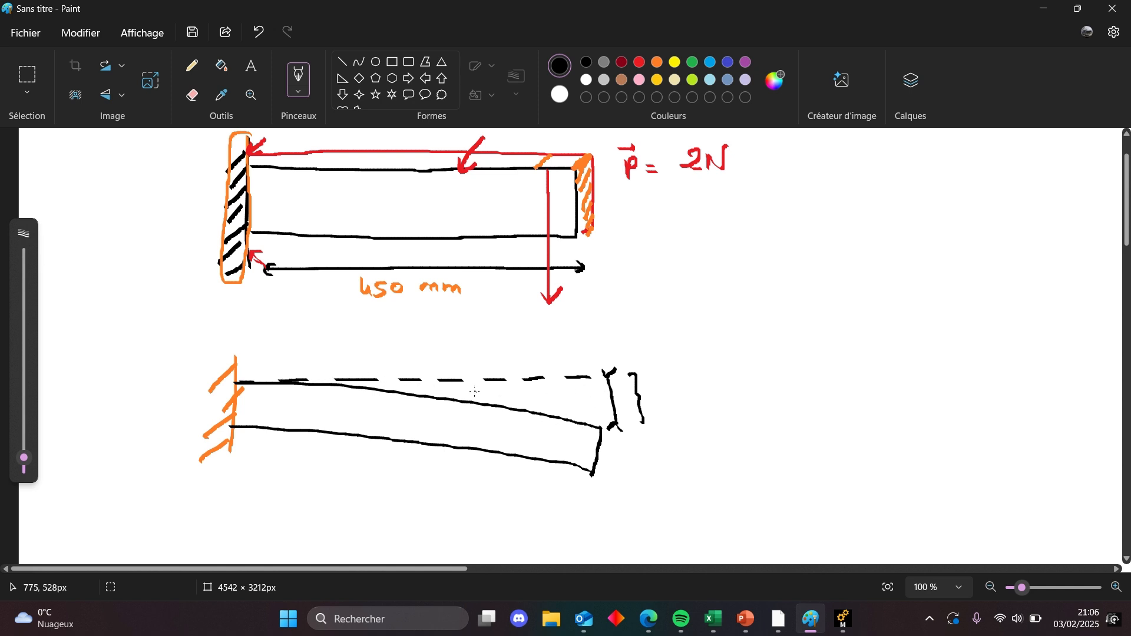
drag(414, 370, 416, 386)
key(ctrl+z)
click(693, 62)
click(290, 380)
click(269, 409)
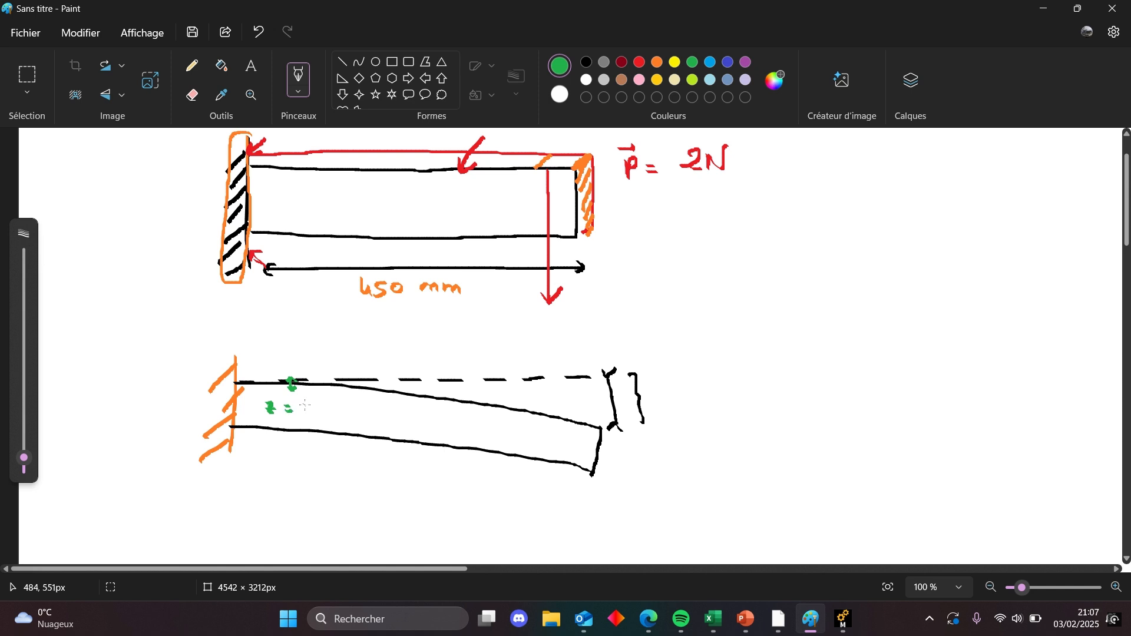
mouse_move(306, 400)
mouse_down()
mouse_move(307, 413)
mouse_move(340, 413)
mouse_up()
Mark the deflection in green at mid-beam, closer to the free end and at the tip of the deflected beam sketch
mouse_move(401, 378)
mouse_down()
mouse_move(413, 378)
mouse_move(409, 394)
mouse_up()
drag(510, 386, 512, 406)
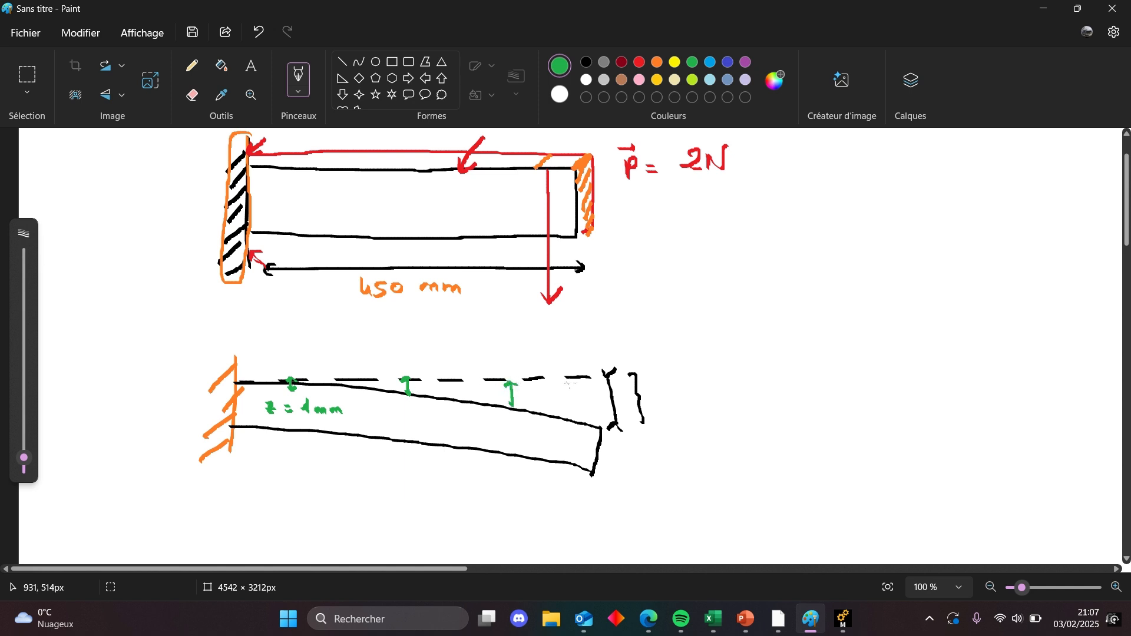
drag(605, 375, 611, 424)
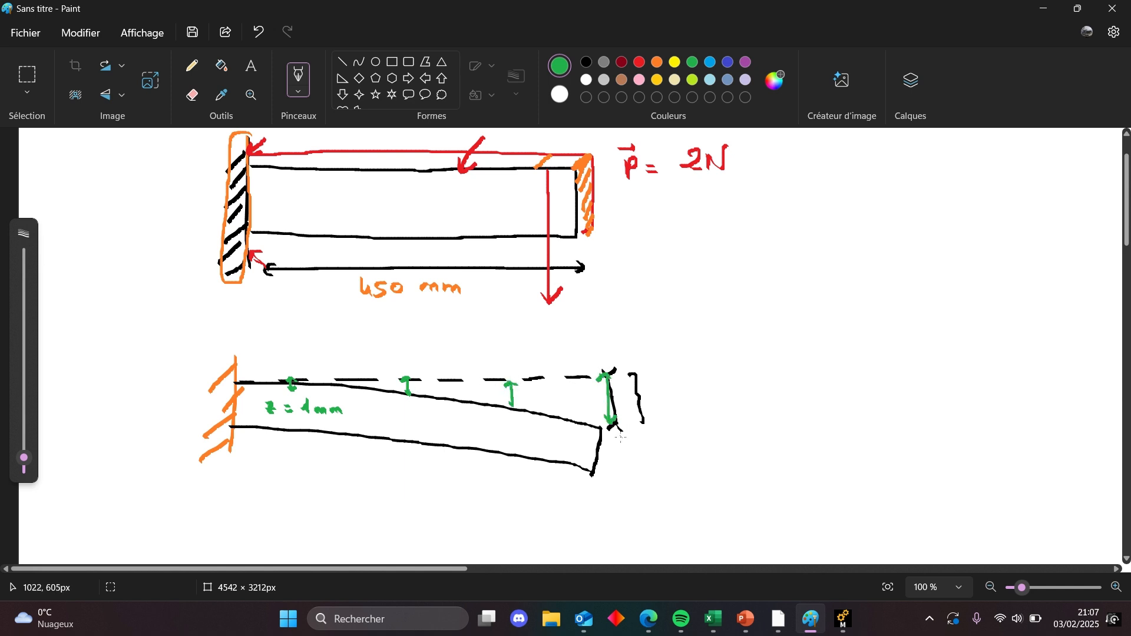
Switch back to Ansys Mechanical and examine the Déformée directionnelle contours and legend maximum against the support and force in Structure statique (A5)
click(843, 618)
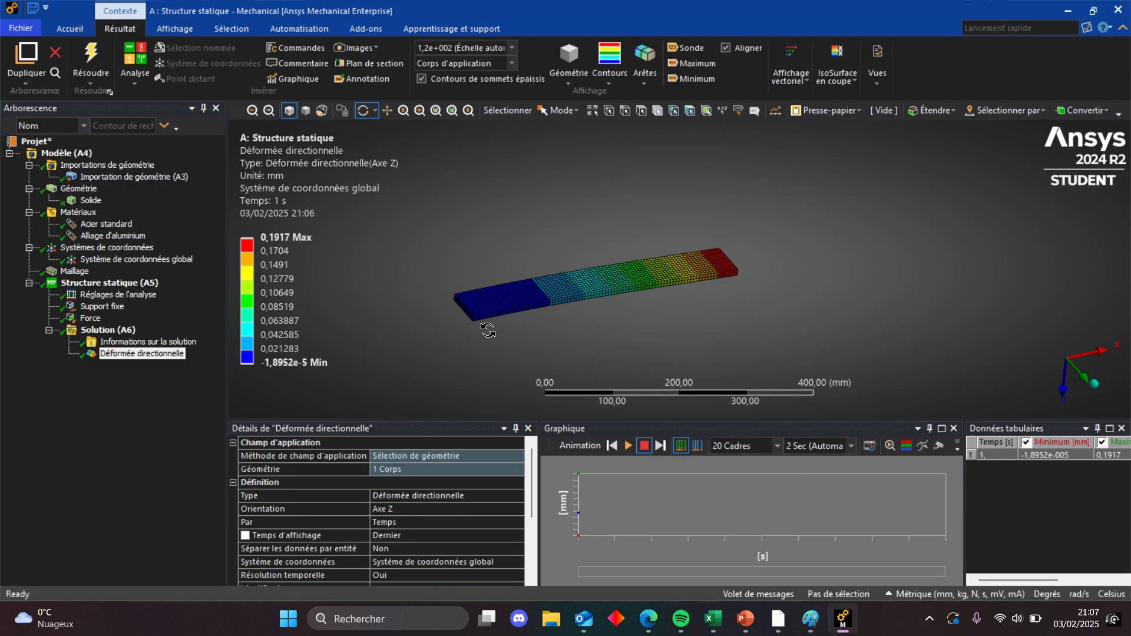
drag(514, 294, 483, 288)
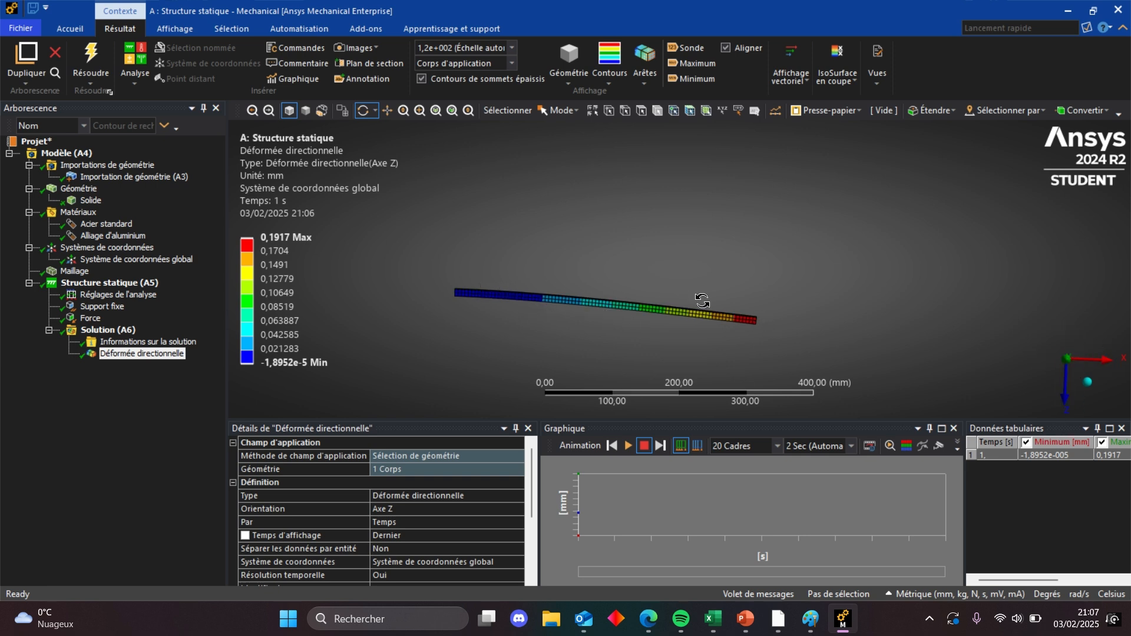
click(271, 238)
click(300, 242)
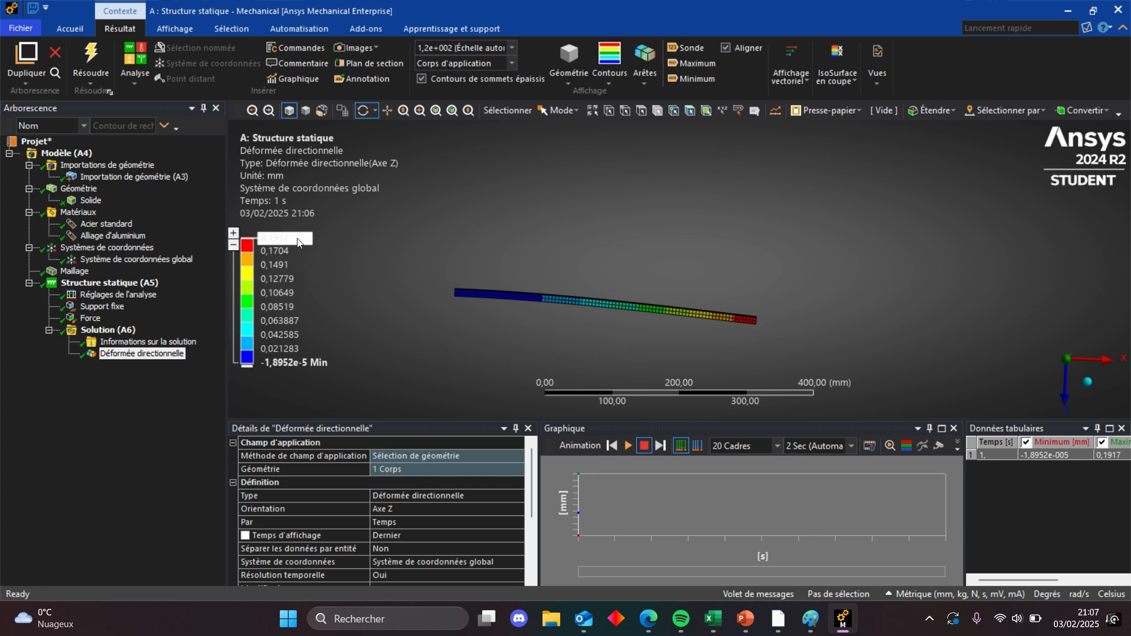
ctrl+middle_drag(293, 321, 371, 298)
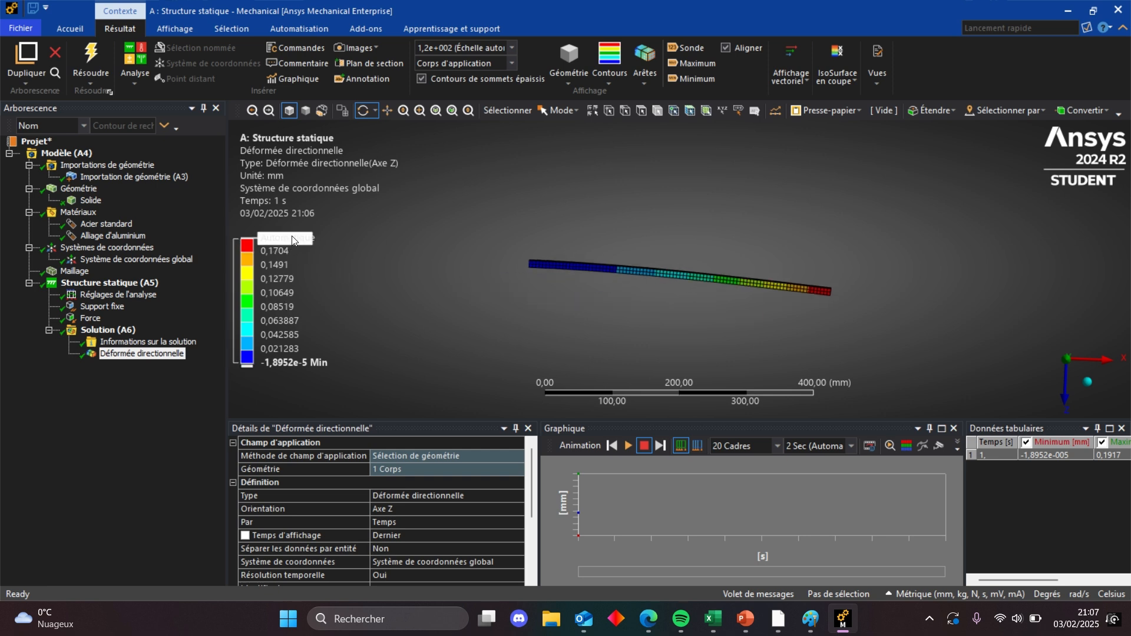
drag(680, 274, 592, 300)
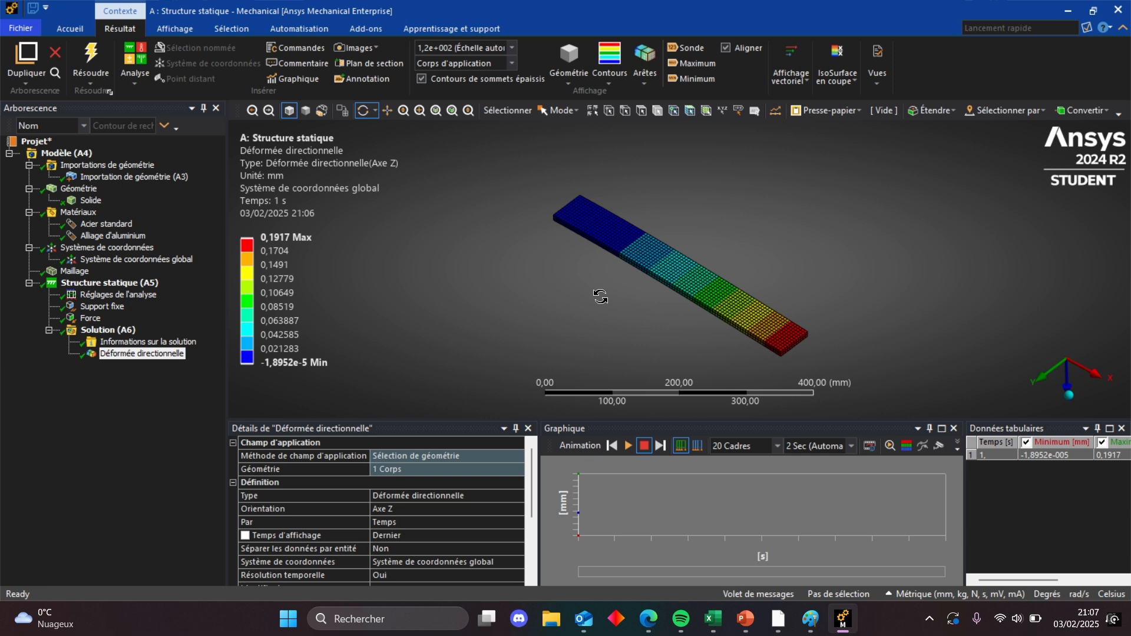
drag(628, 293, 598, 287)
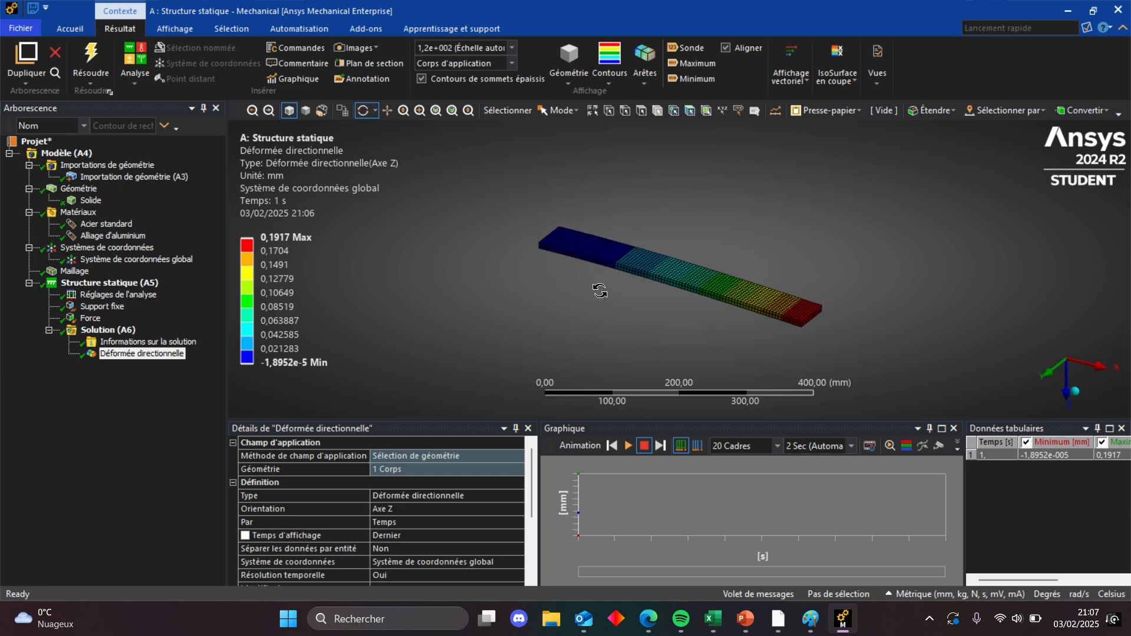
drag(599, 291, 602, 264)
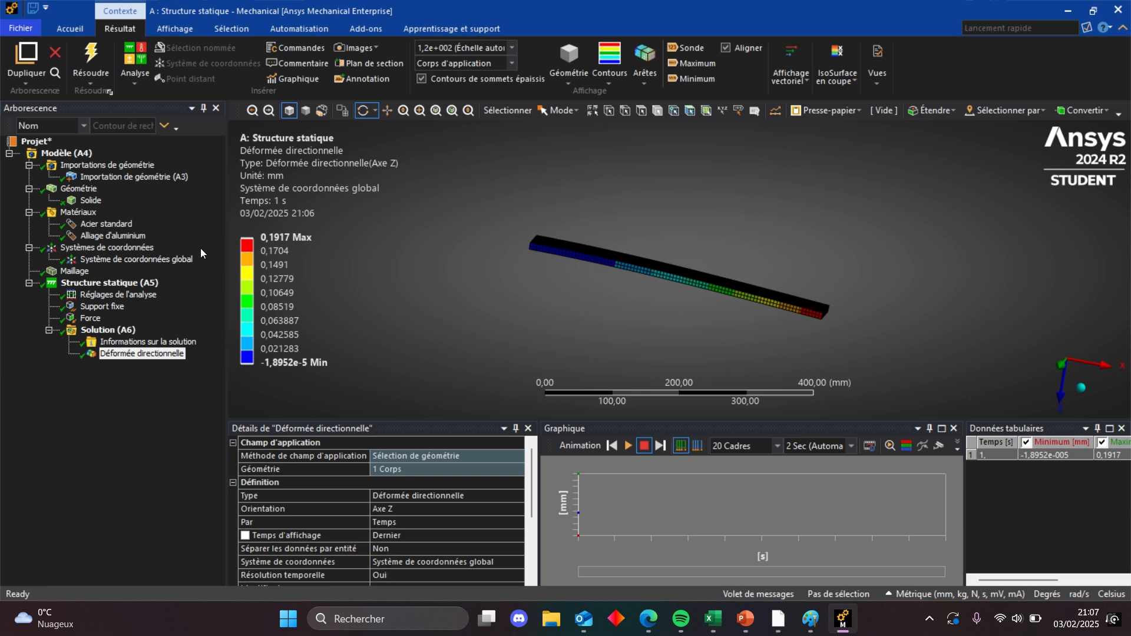
click(112, 282)
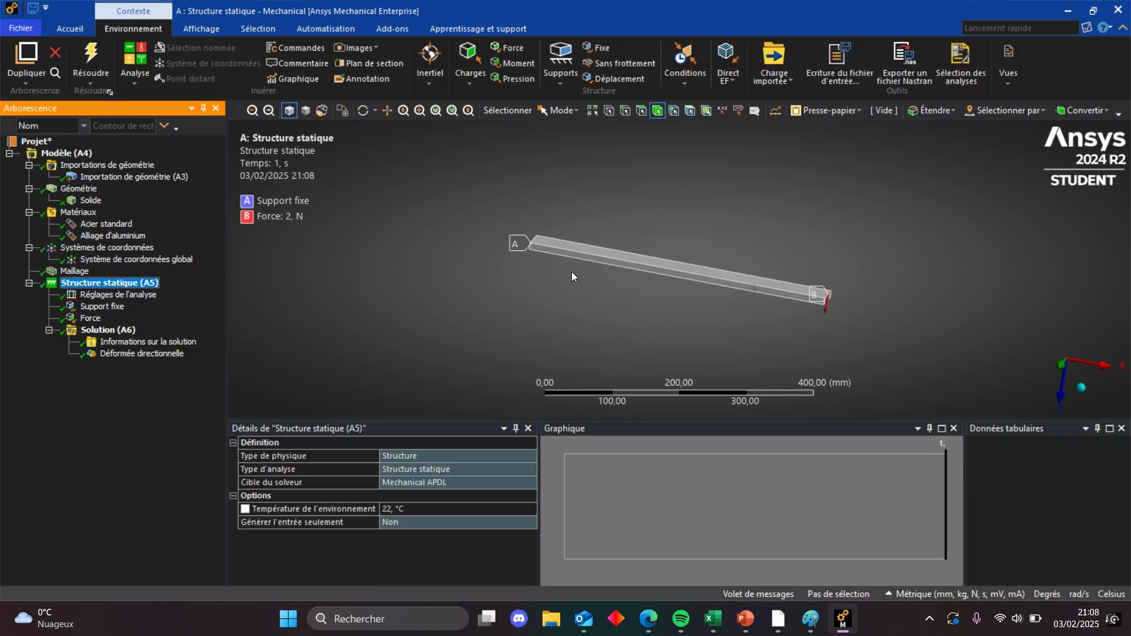